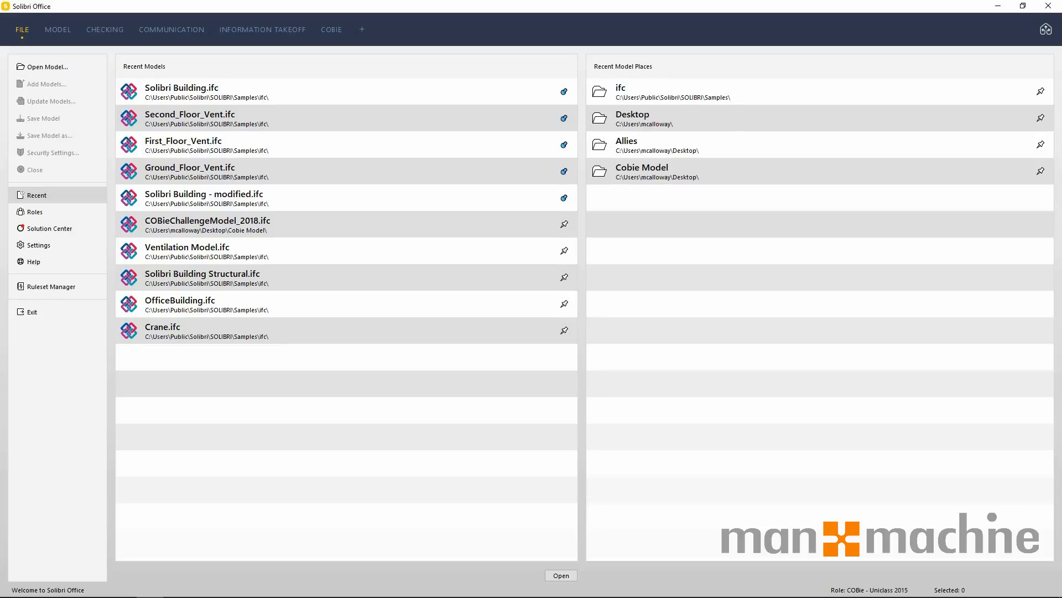
# Look through the model-opening dialog and the Solution Center, settings and help pages, and return to the recent models.
pyautogui.click(59, 72)
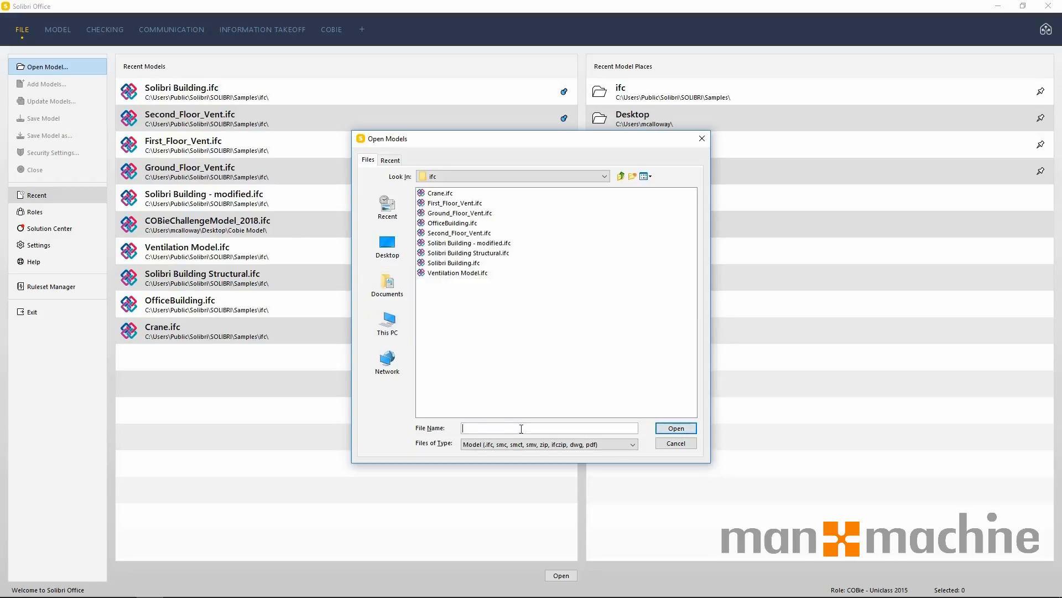
pyautogui.click(674, 444)
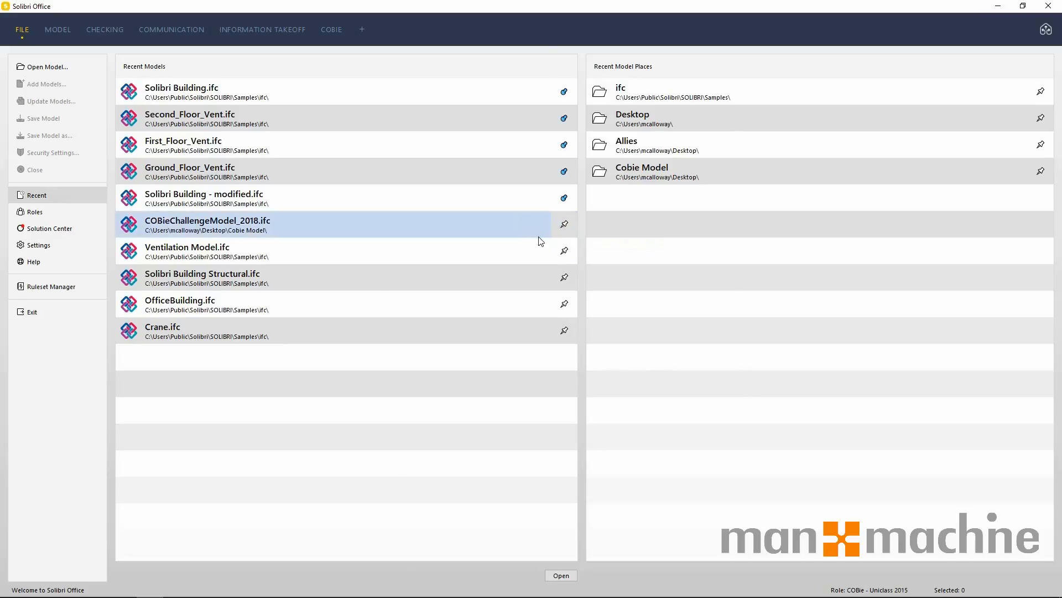
pyautogui.click(82, 228)
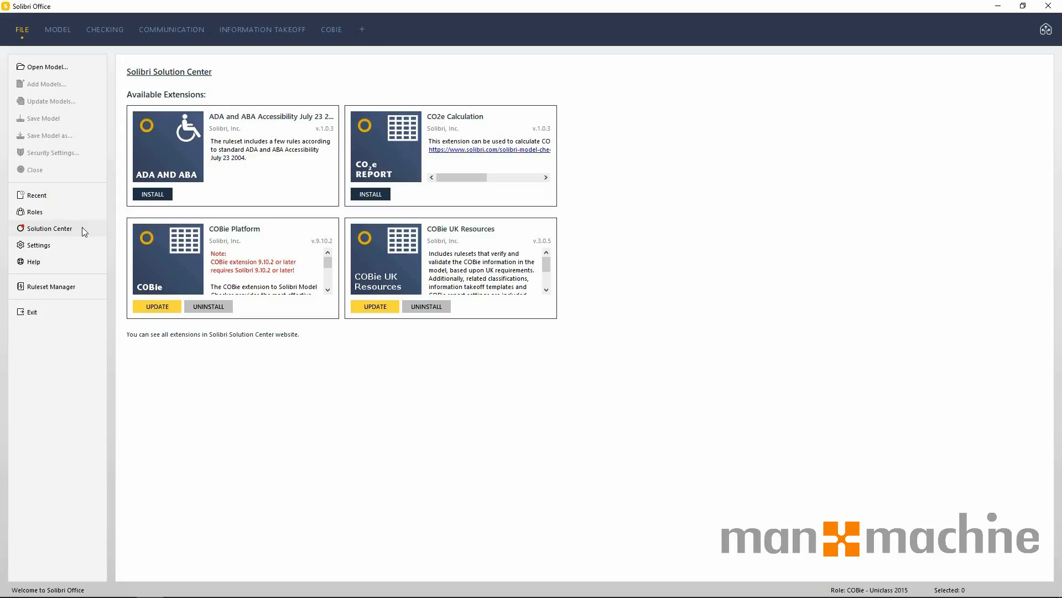
pyautogui.click(81, 245)
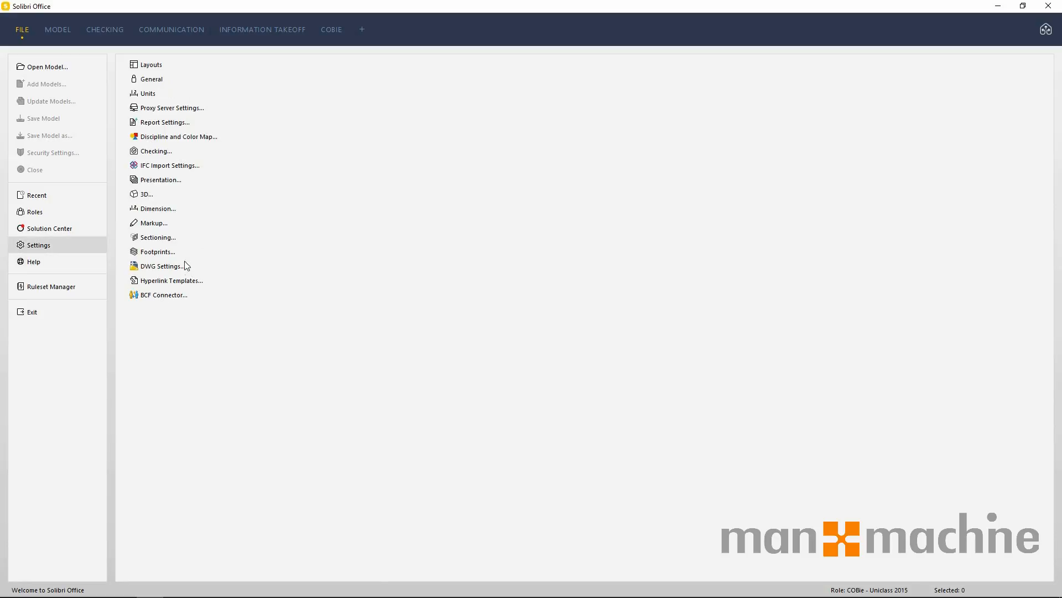
pyautogui.click(81, 267)
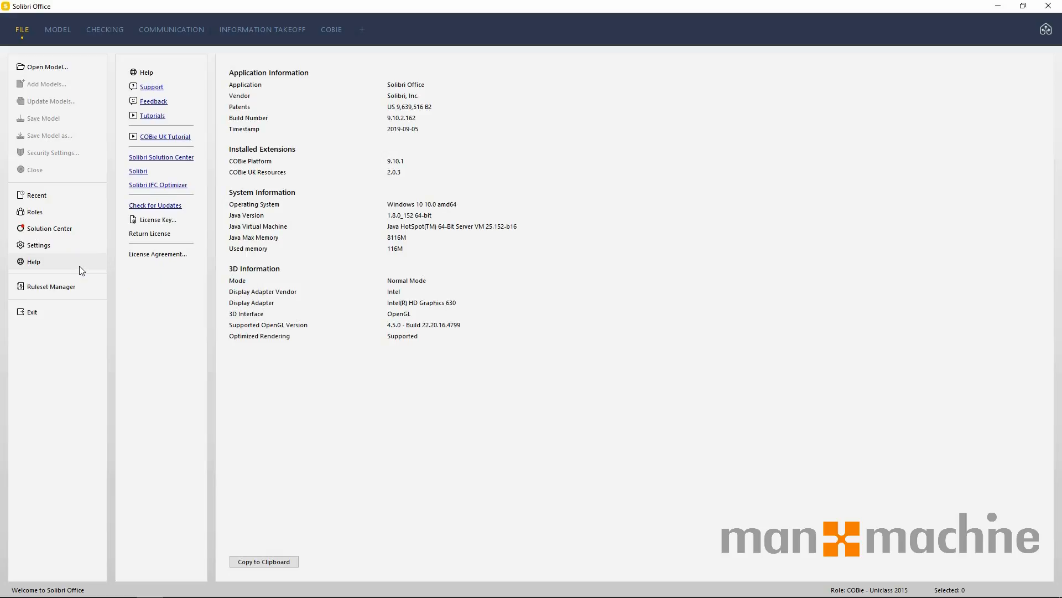
pyautogui.click(44, 203)
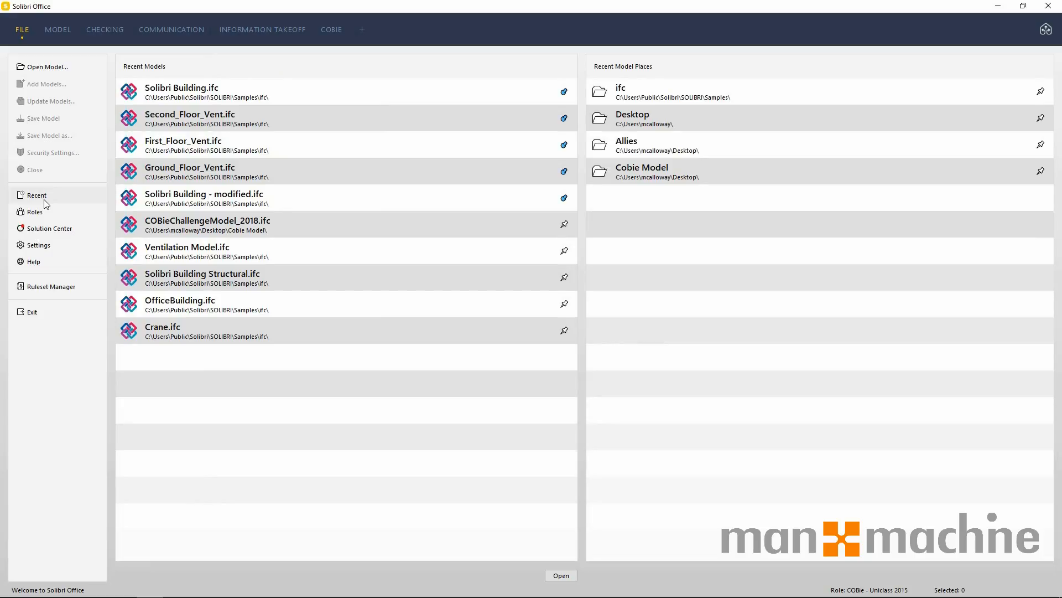
# Open Solibri Building.ifc from the recent models and accept Architectural as its discipline.
pyautogui.click(262, 99)
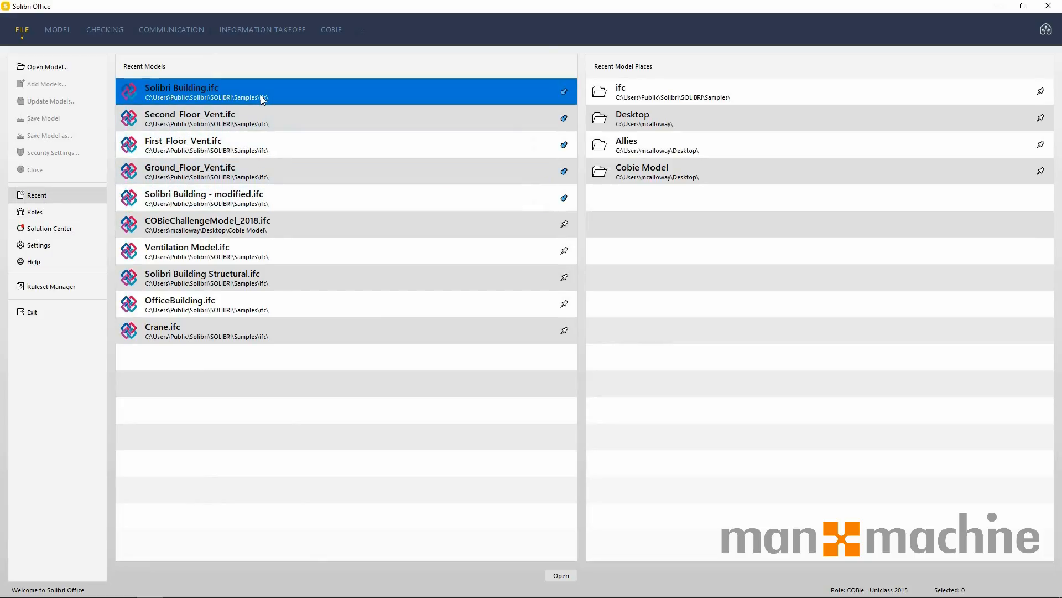
pyautogui.doubleClick(220, 97)
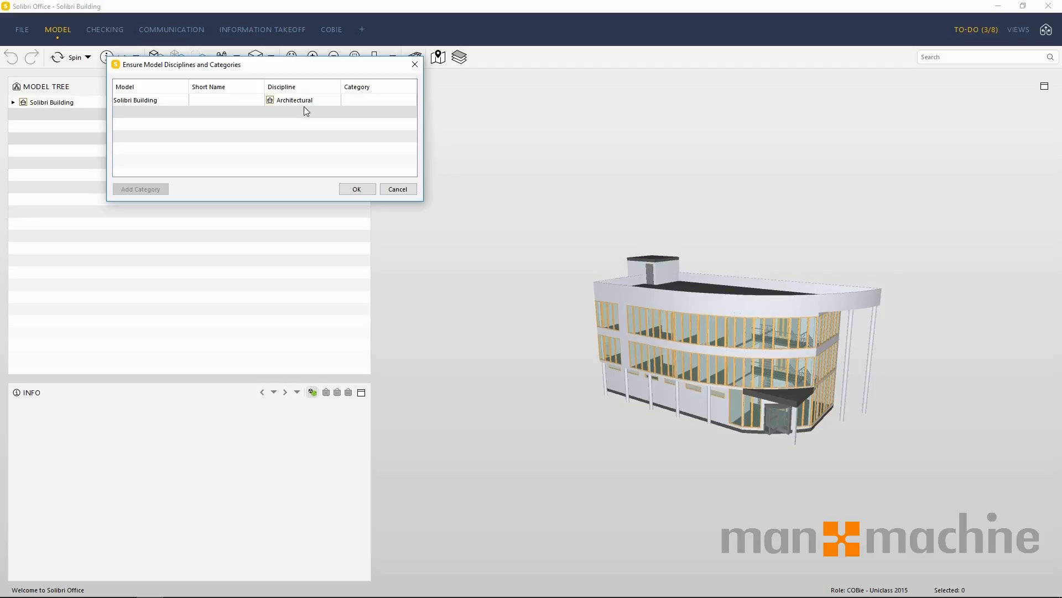
pyautogui.click(357, 190)
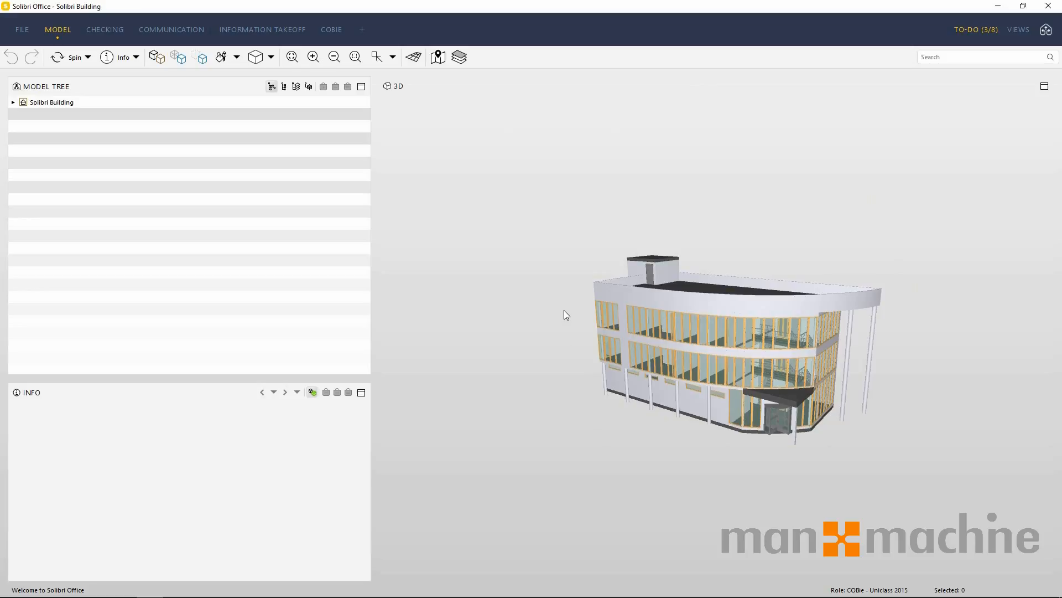
# Expand the Solibri Building model tree down to the ground floor's doors and select Door.0.1.
pyautogui.moveTo(565, 315); pyautogui.dragTo(559, 346)
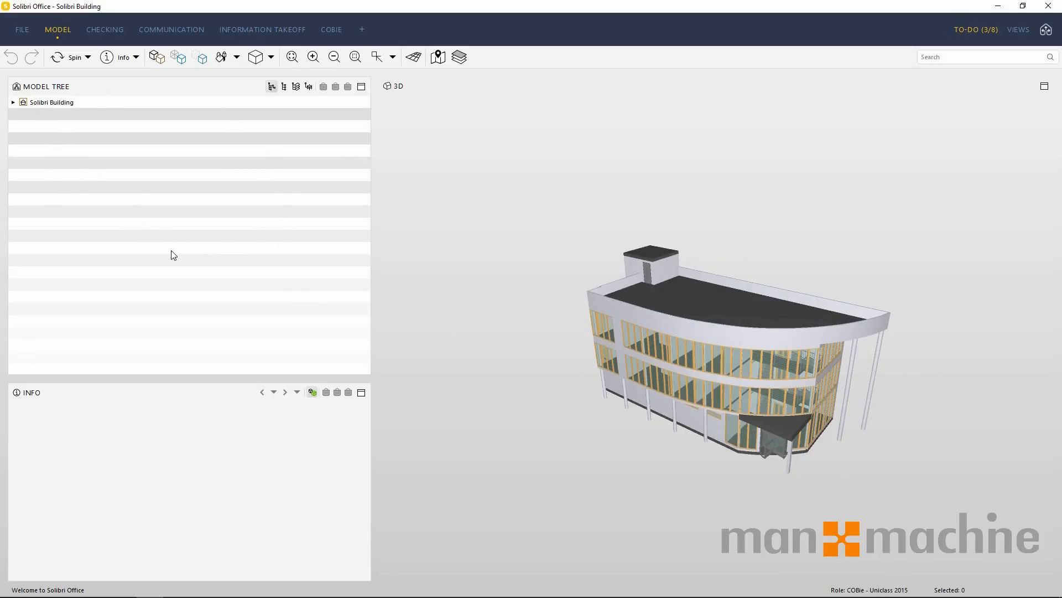
pyautogui.click(25, 105)
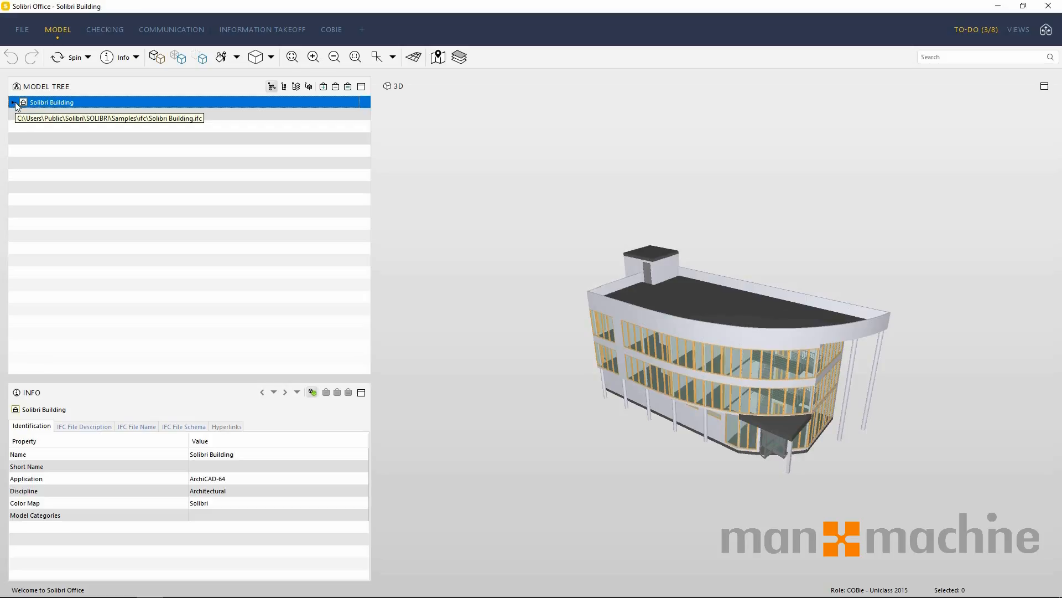
pyautogui.click(13, 103)
pyautogui.click(24, 114)
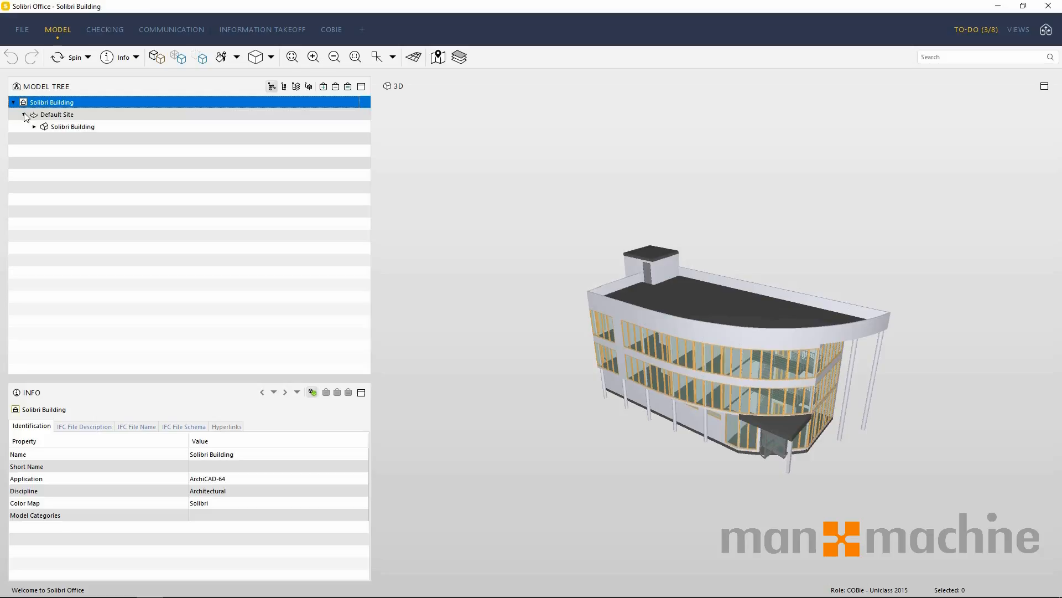
pyautogui.click(34, 126)
pyautogui.click(45, 139)
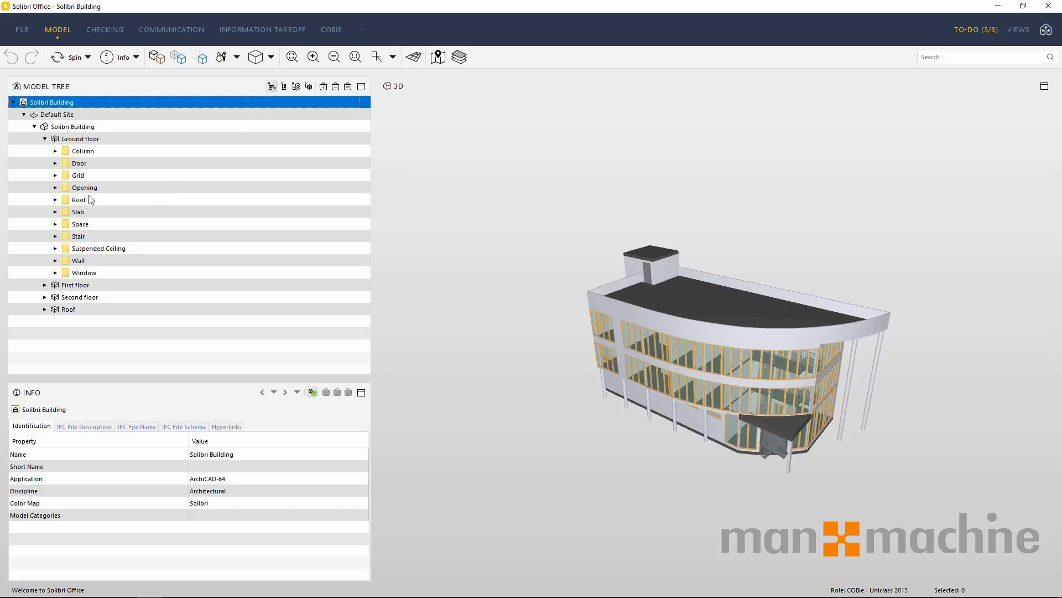
pyautogui.click(56, 164)
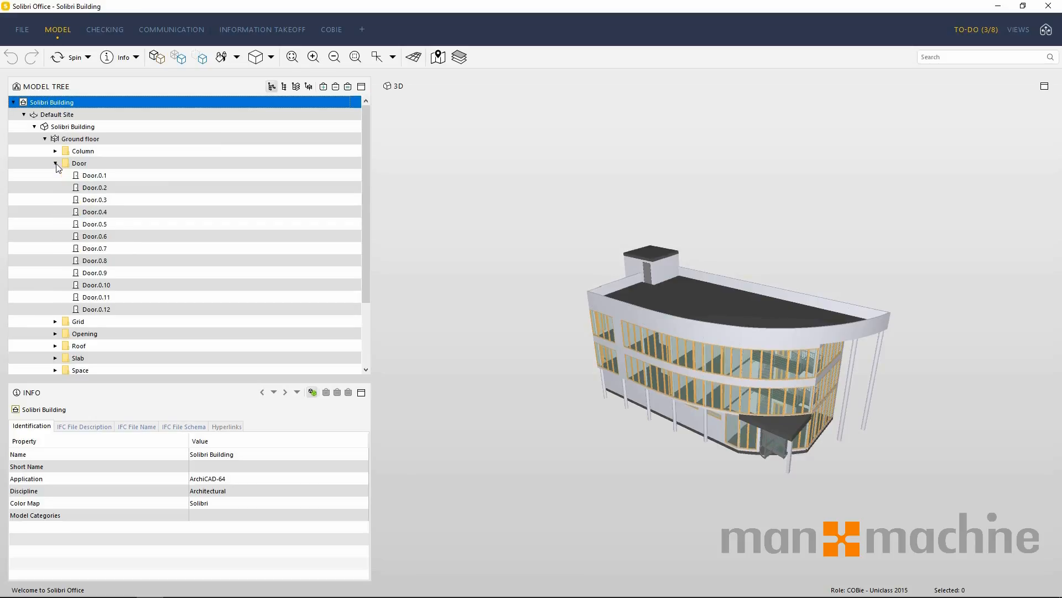
pyautogui.click(96, 182)
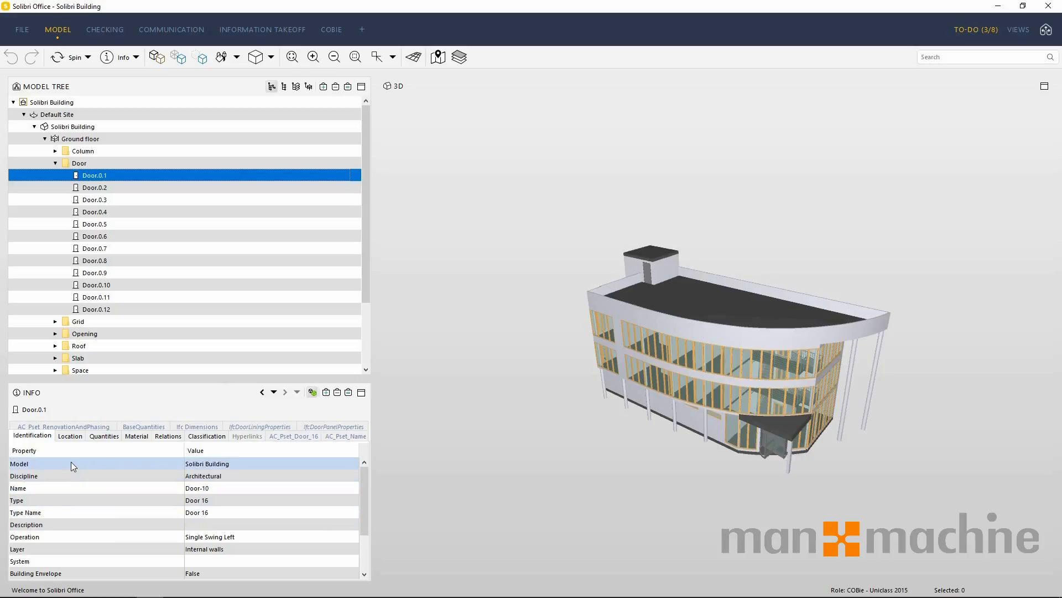
# Examine Door.0.1's location, quantities, material, relations, classification, renovation, base quantity, IFC dimension, lining and panel properties.
pyautogui.click(72, 437)
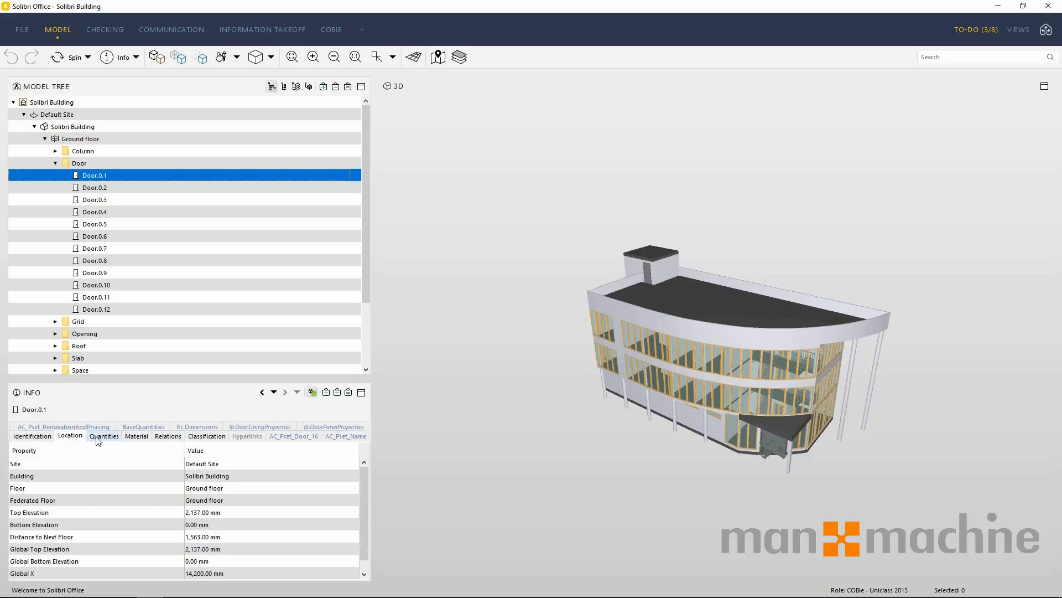
pyautogui.click(103, 437)
pyautogui.click(134, 437)
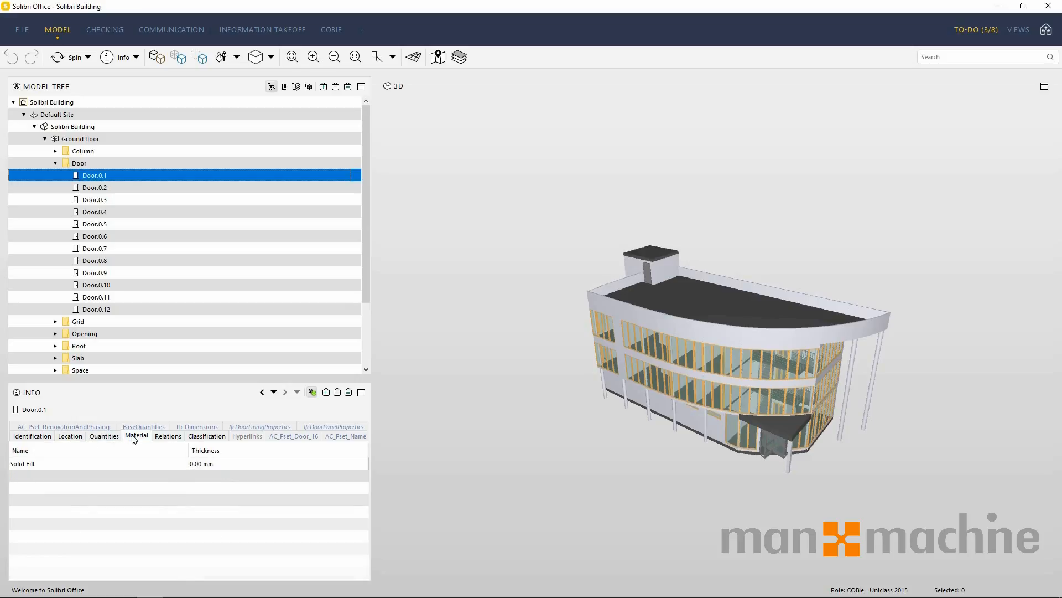
pyautogui.click(166, 437)
pyautogui.click(193, 437)
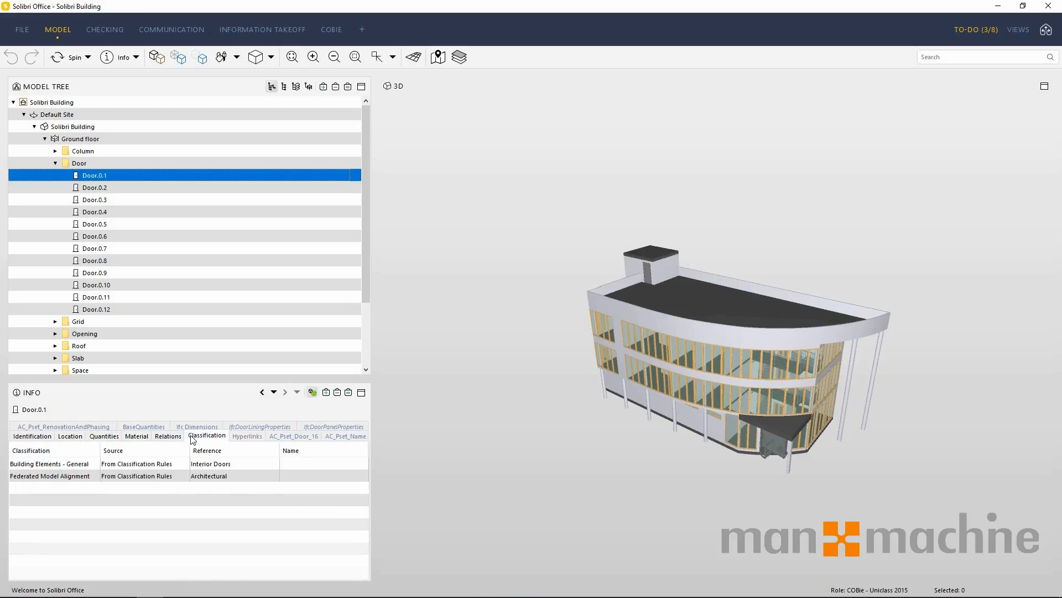
pyautogui.click(103, 430)
pyautogui.click(138, 437)
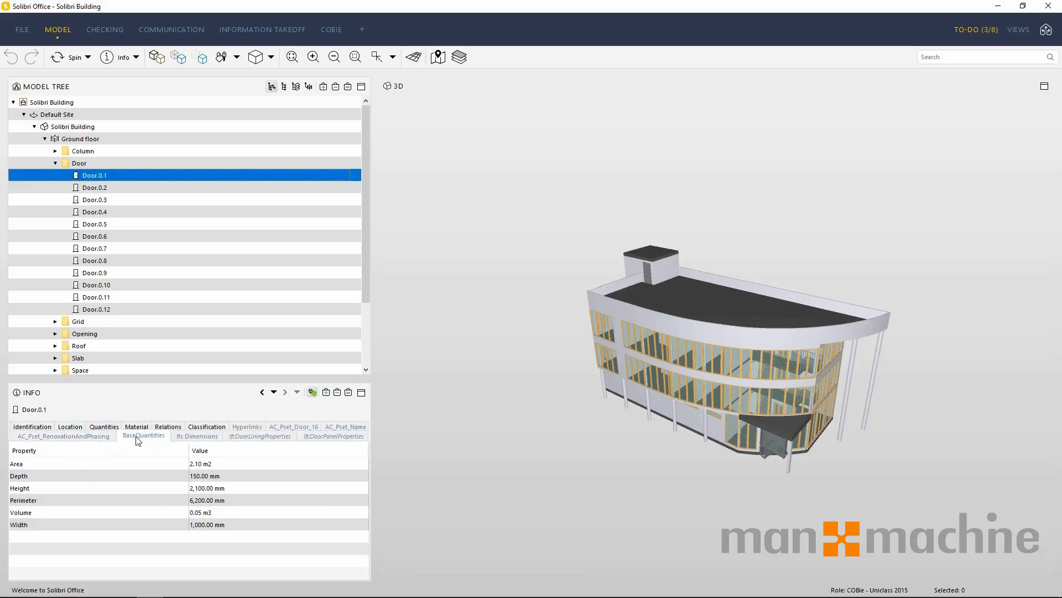
pyautogui.click(186, 440)
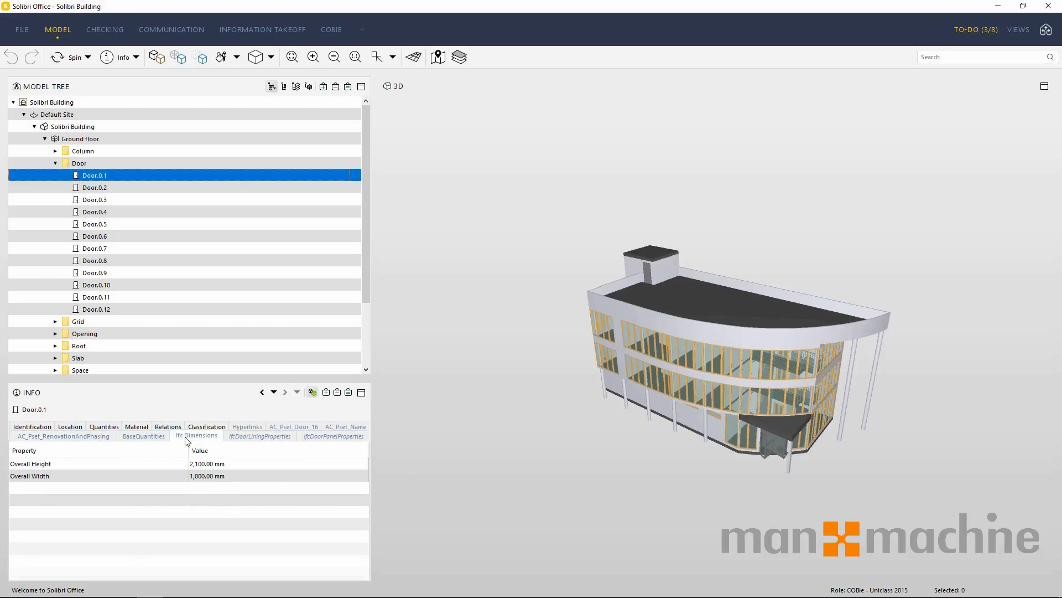
pyautogui.click(244, 438)
pyautogui.click(315, 438)
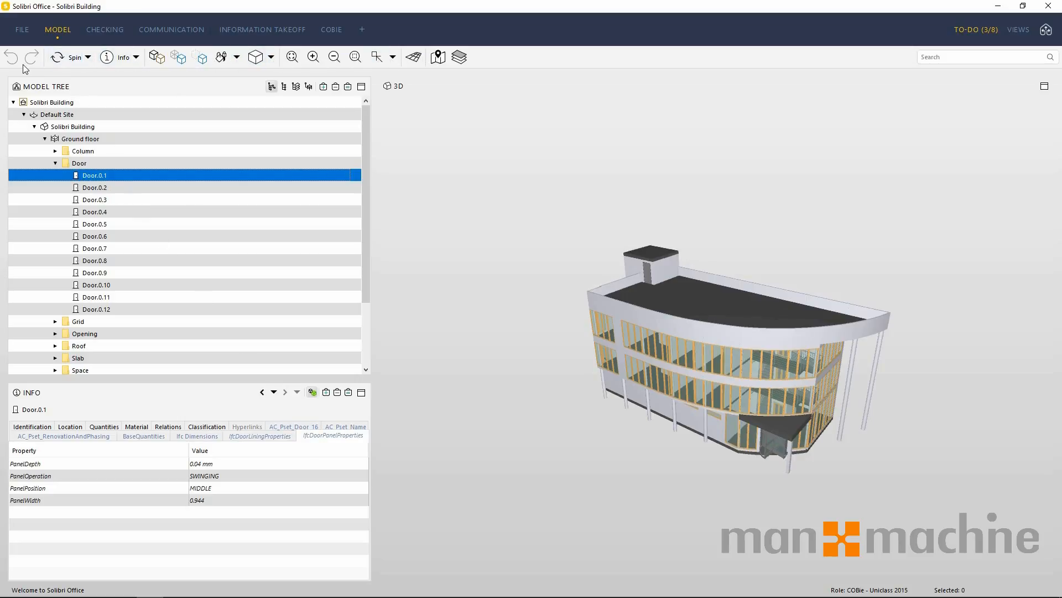
# Switch the 3D navigation to Pan mode and shift the building sideways in the view.
pyautogui.click(88, 58)
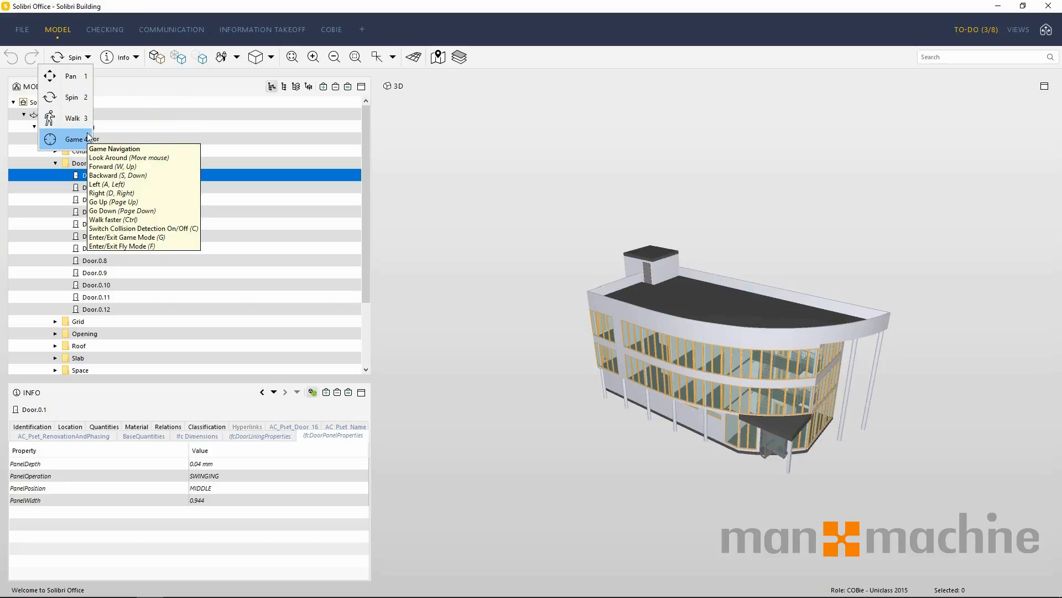
pyautogui.press('1')
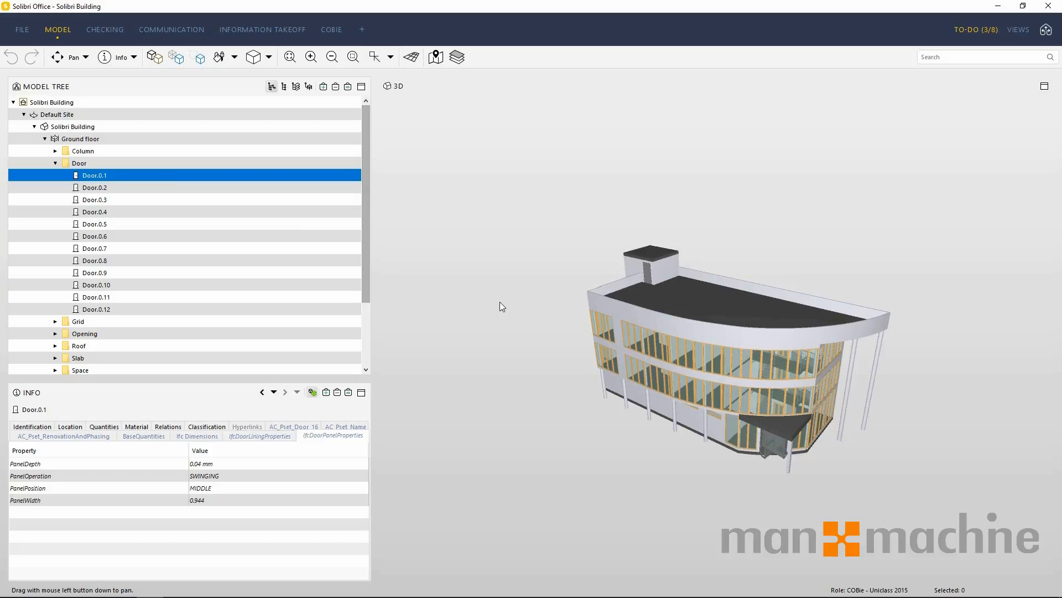
pyautogui.moveTo(500, 301); pyautogui.dragTo(413, 282)
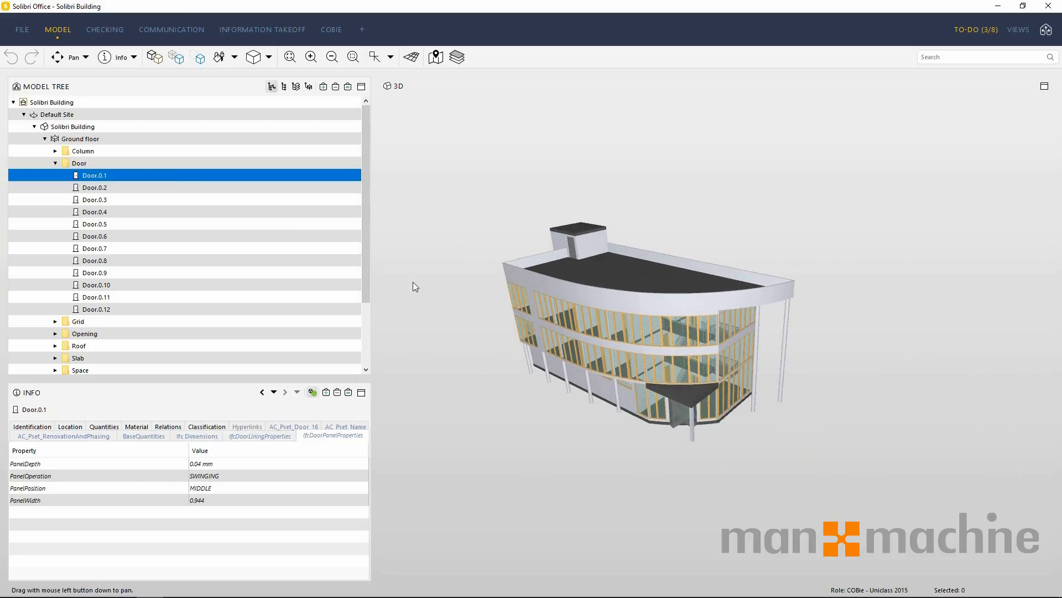
# Switch the 3D navigation to Spin mode and rotate the building to view it from another angle.
pyautogui.press('2')
pyautogui.moveTo(637, 368)
pyautogui.mouseDown()
pyautogui.moveTo(505, 356)
pyautogui.moveTo(579, 372)
pyautogui.moveTo(766, 296)
pyautogui.moveTo(603, 314)
pyautogui.moveTo(581, 376)
pyautogui.moveTo(695, 370)
pyautogui.mouseUp()
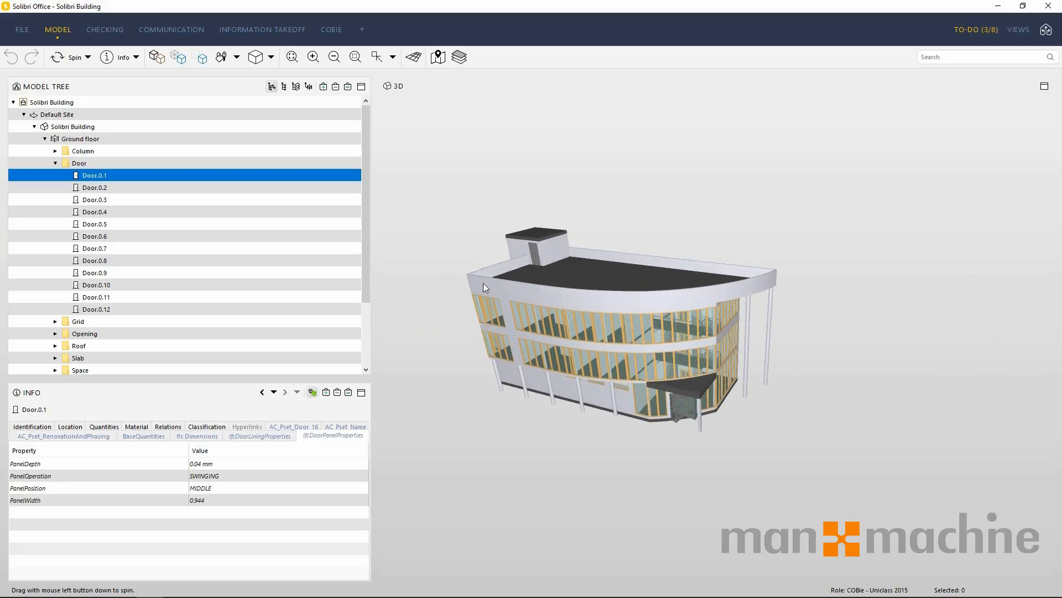
pyautogui.moveTo(480, 282)
pyautogui.mouseDown()
pyautogui.moveTo(766, 275)
pyautogui.moveTo(506, 294)
pyautogui.mouseUp()
# Switch the 3D navigation to Walk mode and move around in front of the building.
pyautogui.press('Up')
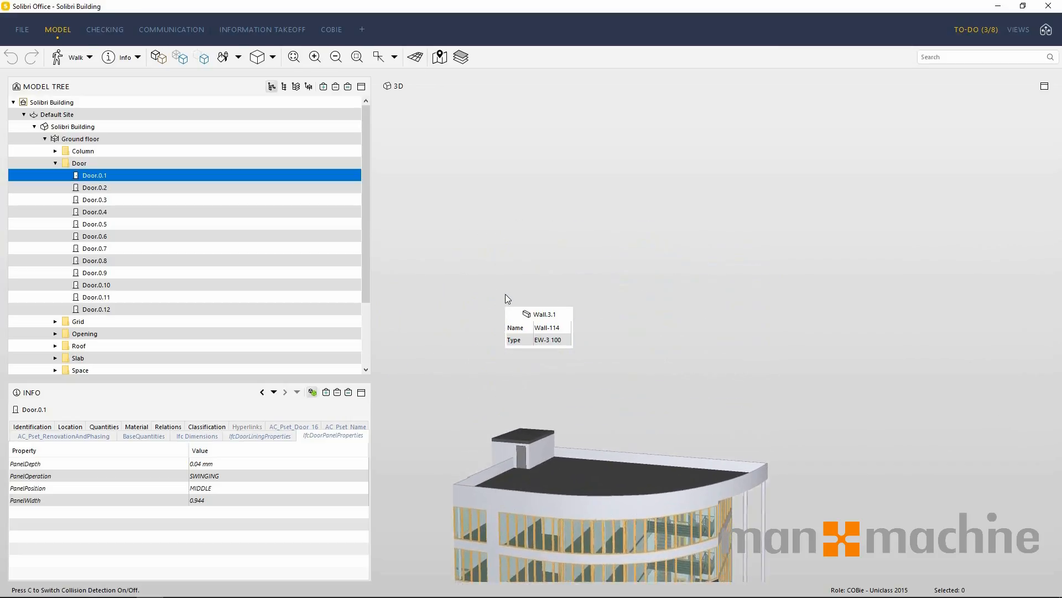
pyautogui.moveTo(589, 373); pyautogui.dragTo(795, 482)
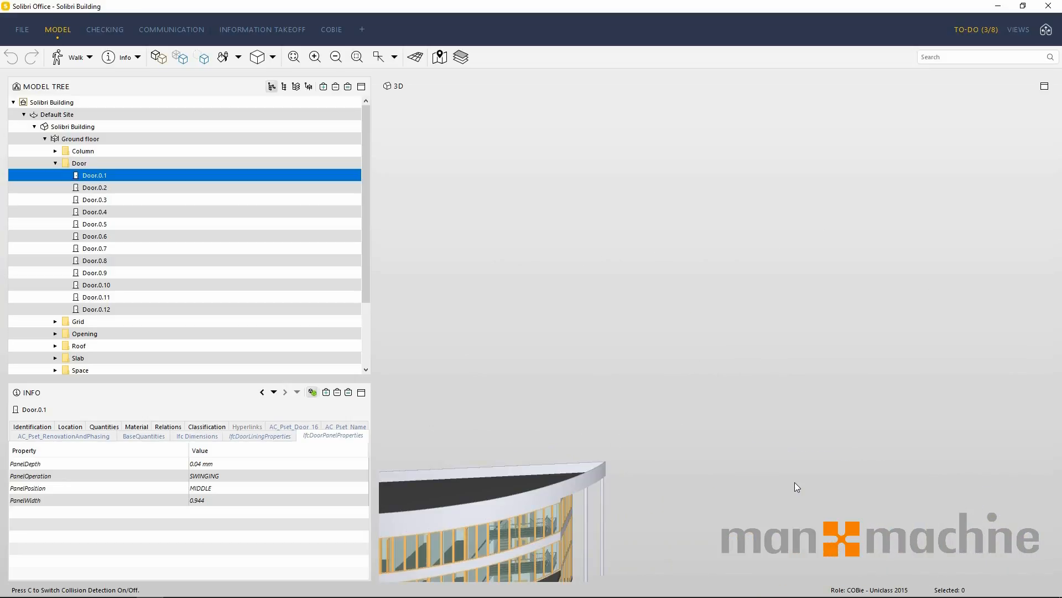
pyautogui.moveTo(731, 497); pyautogui.dragTo(681, 229)
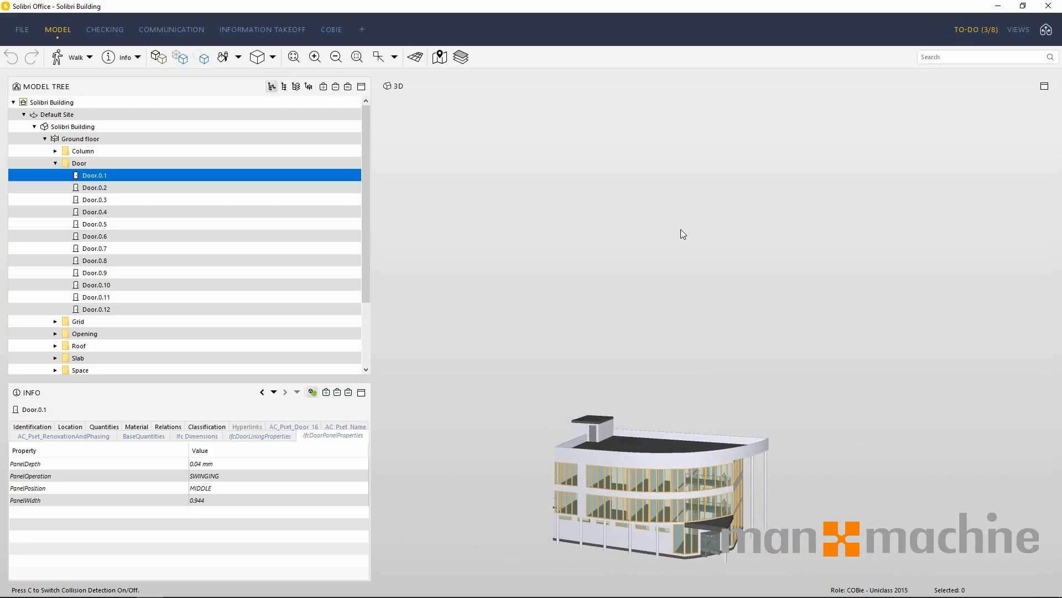
# Enter Game navigation mode, move forward toward the building, and leave Game mode.
pyautogui.press('g')
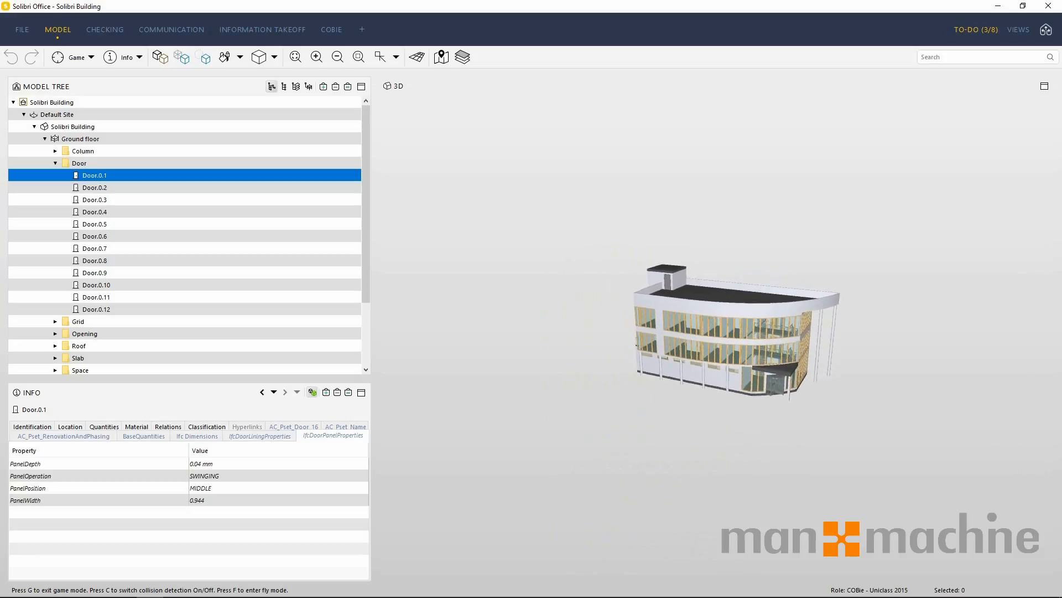
pyautogui.press('w')
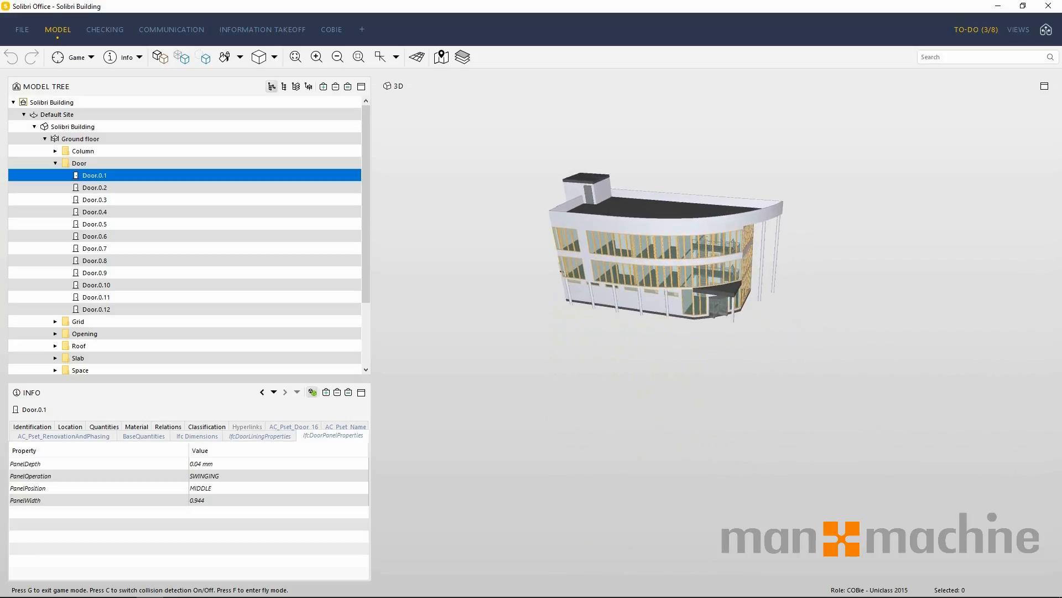
pyautogui.press('w')
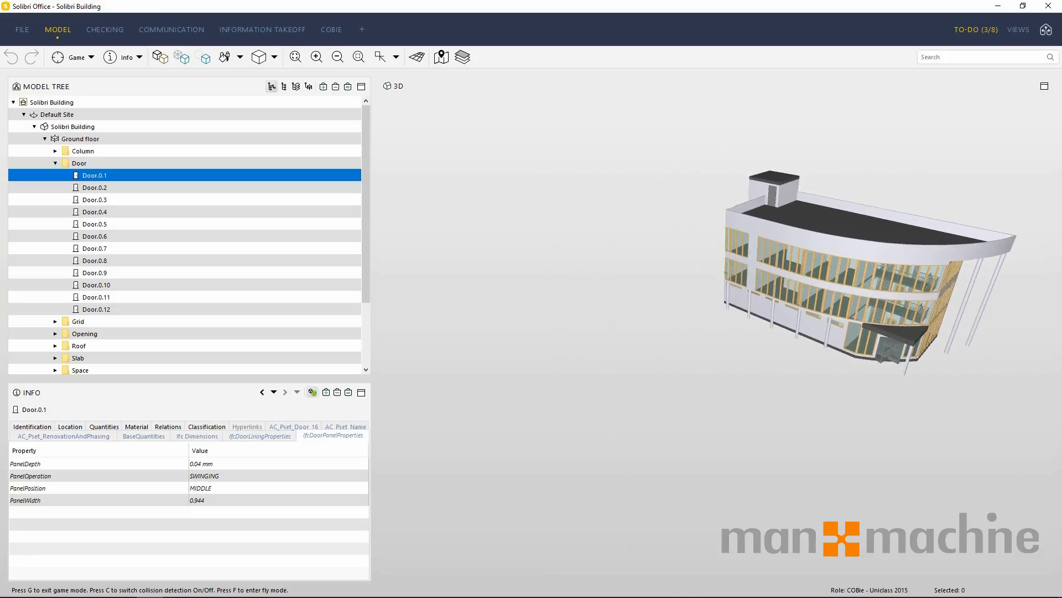
pyautogui.press('w')
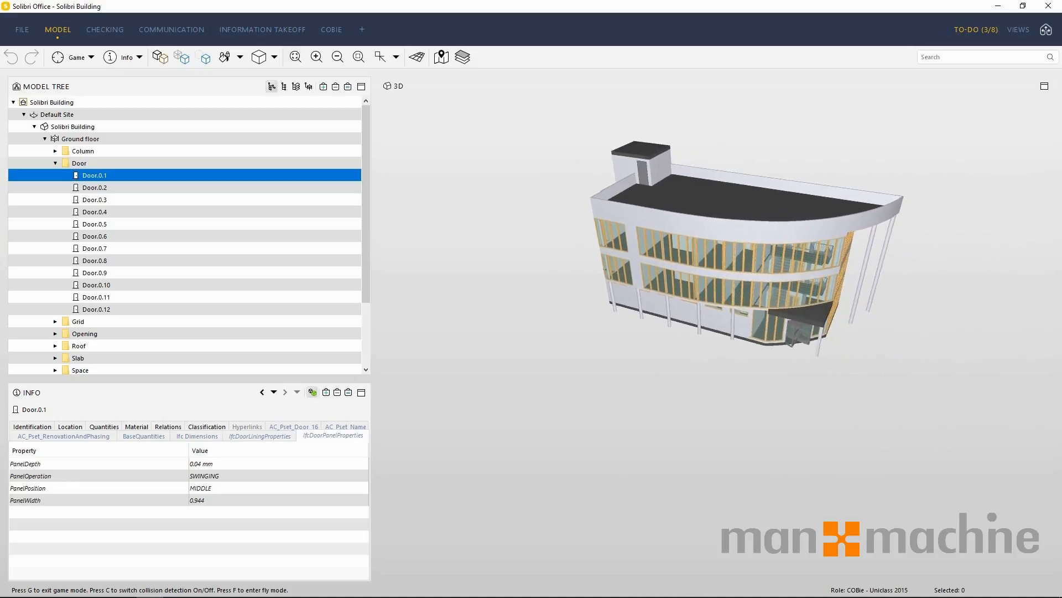
pyautogui.press('w')
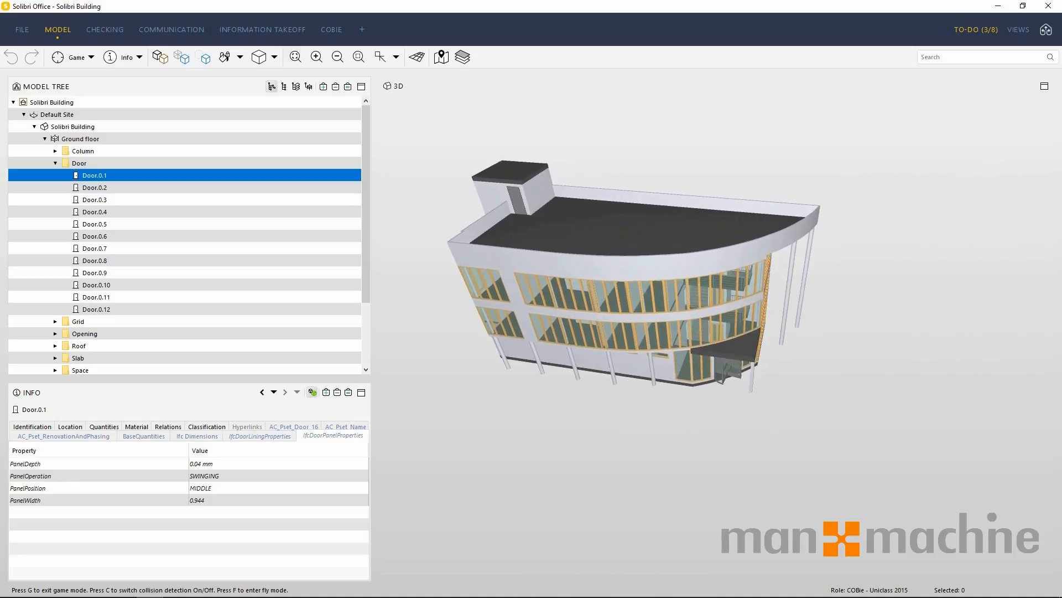
pyautogui.press('w')
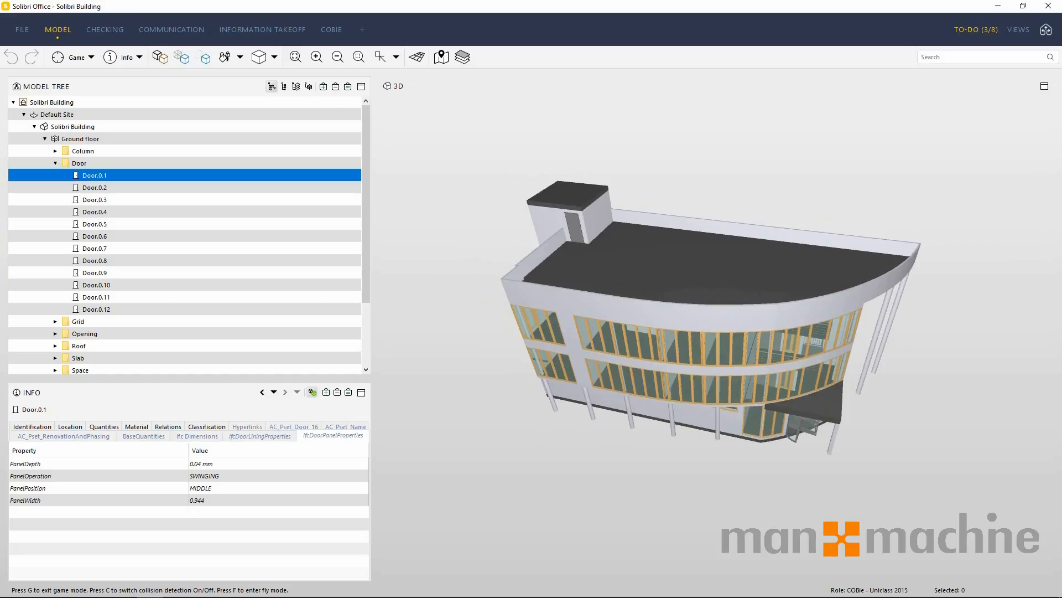
pyautogui.press('g')
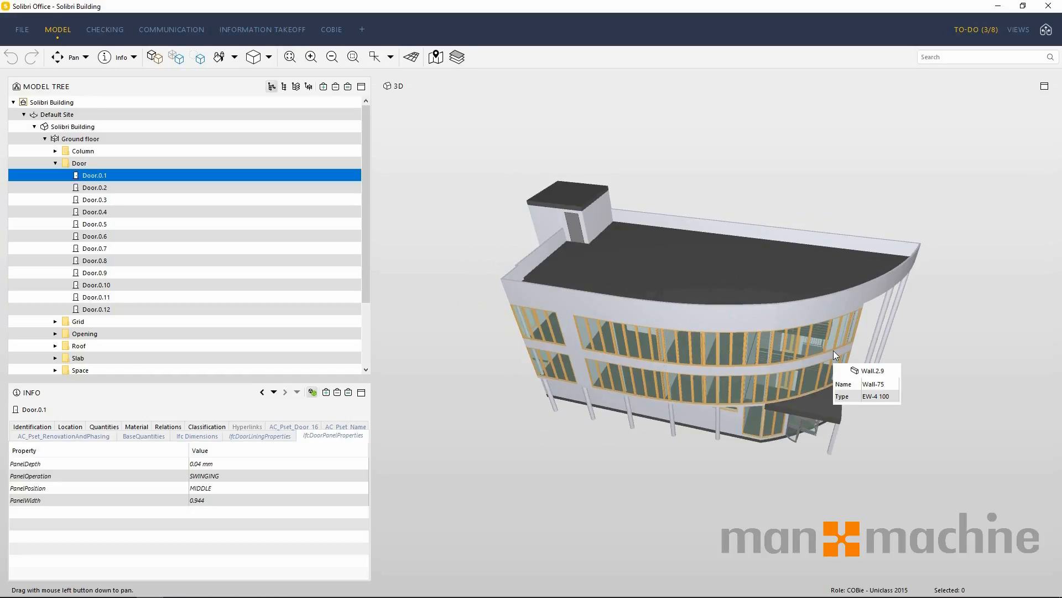
# Use the Info tool to inspect the properties of a rooftop wall, a parapet wall and two second-floor windows.
pyautogui.click(135, 57)
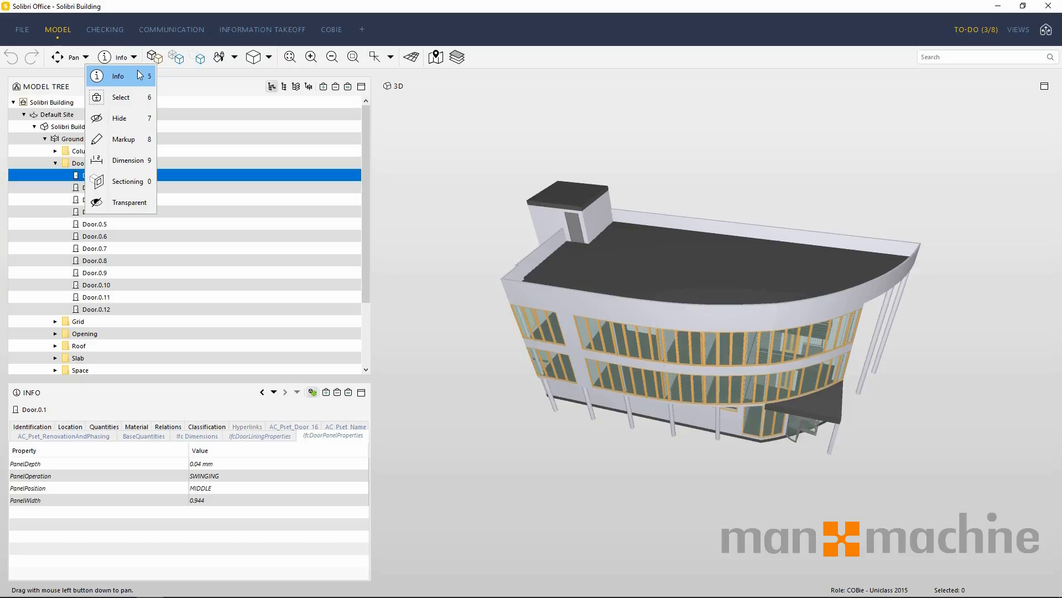
pyautogui.click(139, 72)
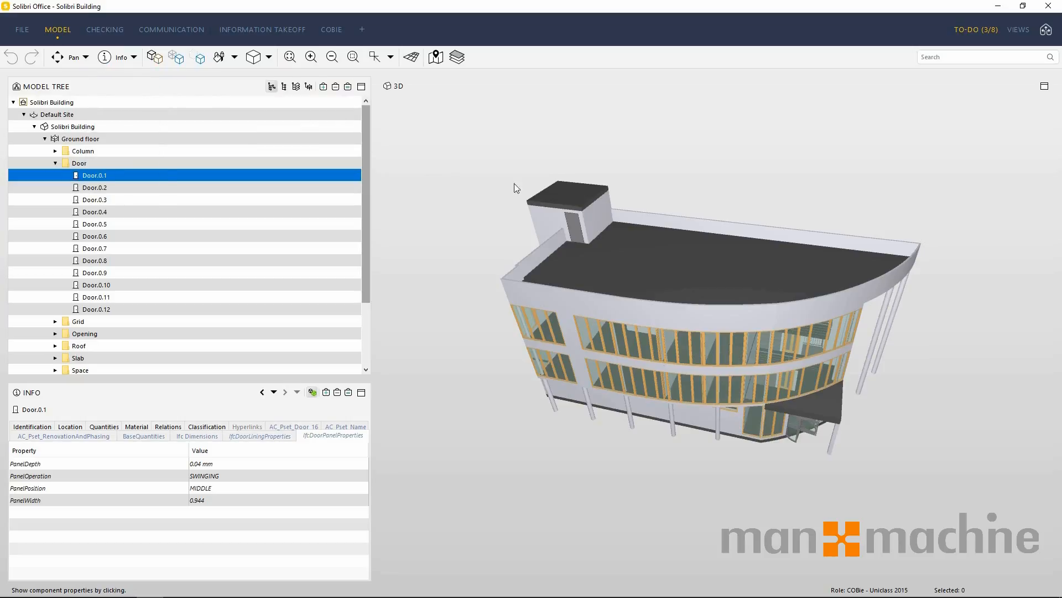
pyautogui.click(554, 220)
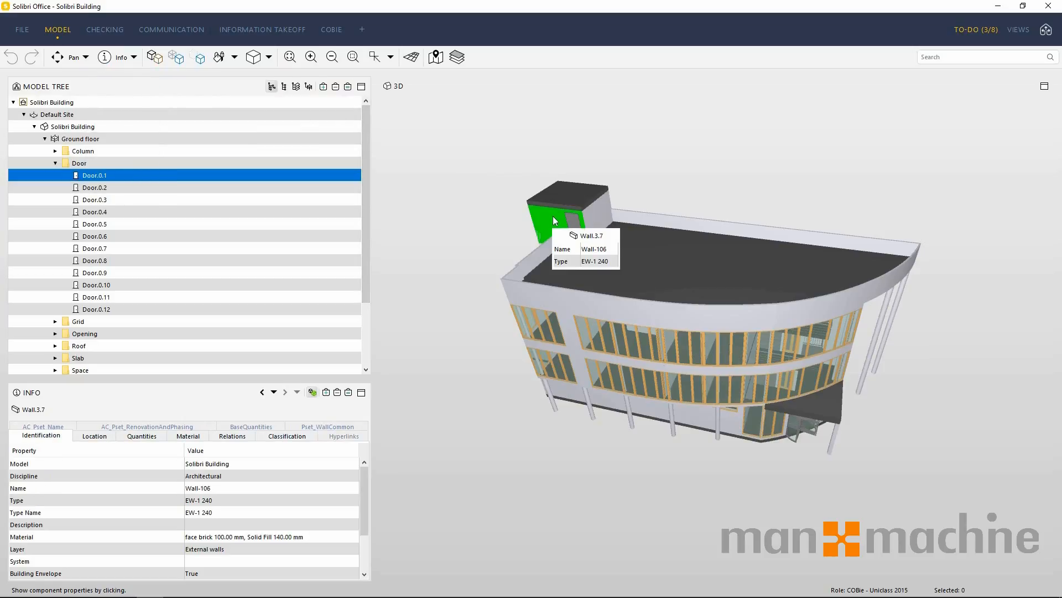
pyautogui.click(617, 306)
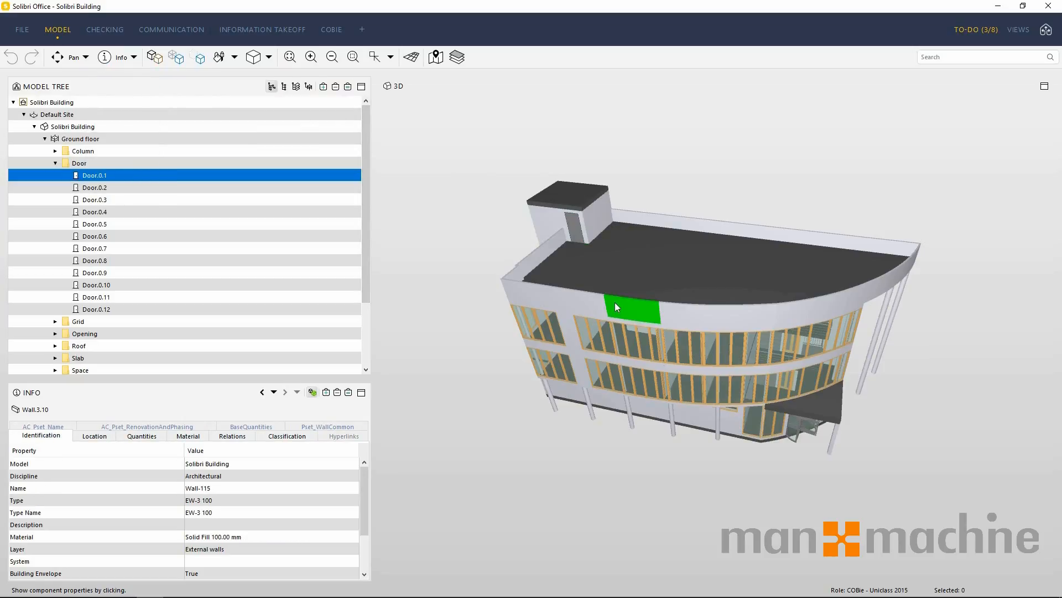
pyautogui.click(626, 339)
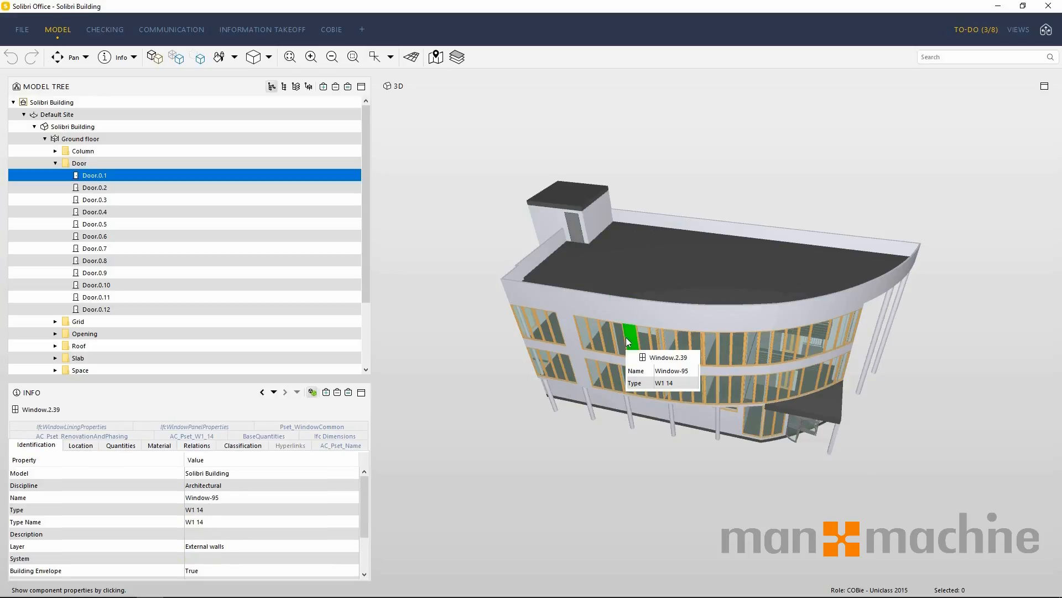
pyautogui.click(718, 359)
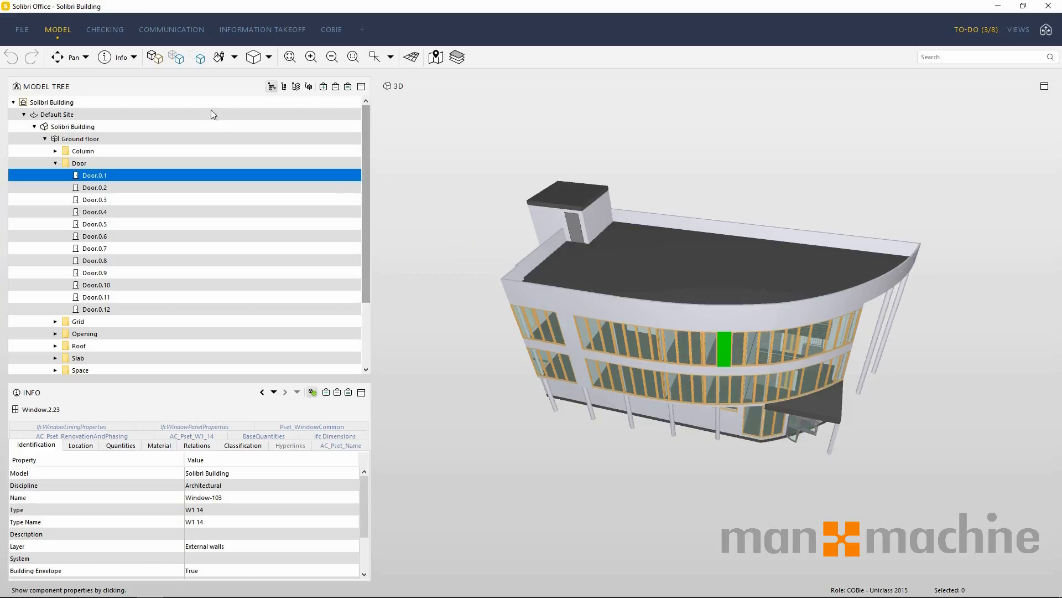
# Switch to the Select tool and select a single second-floor window on the front facade.
pyautogui.click(136, 57)
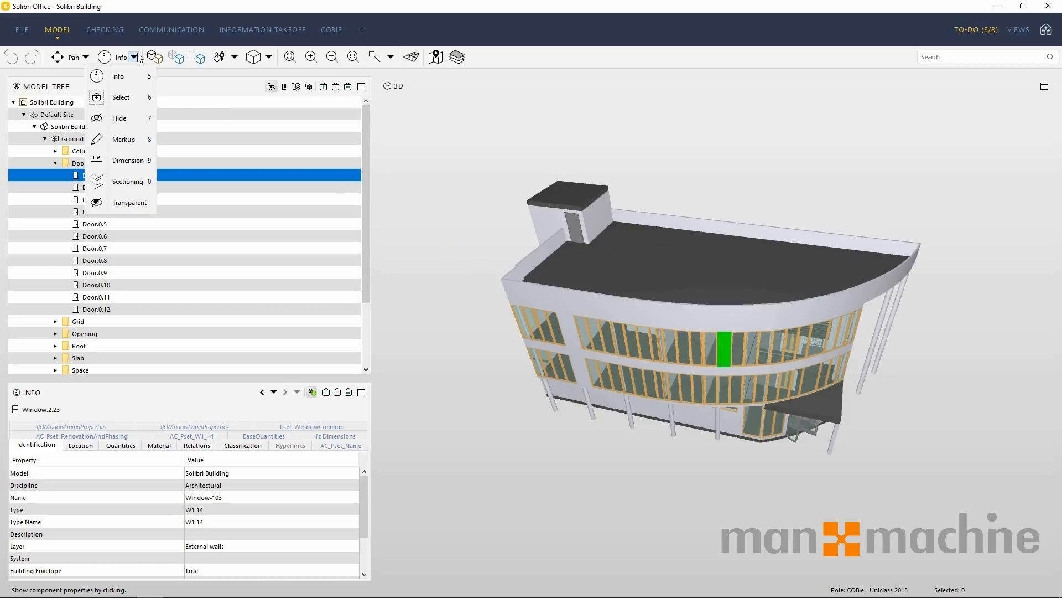
pyautogui.click(140, 93)
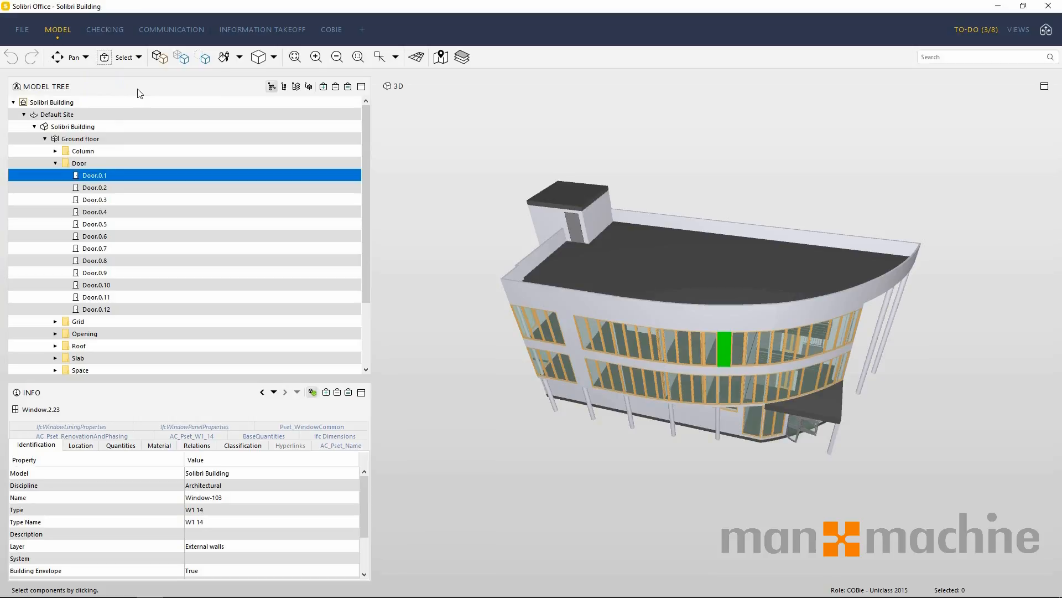
pyautogui.click(556, 219)
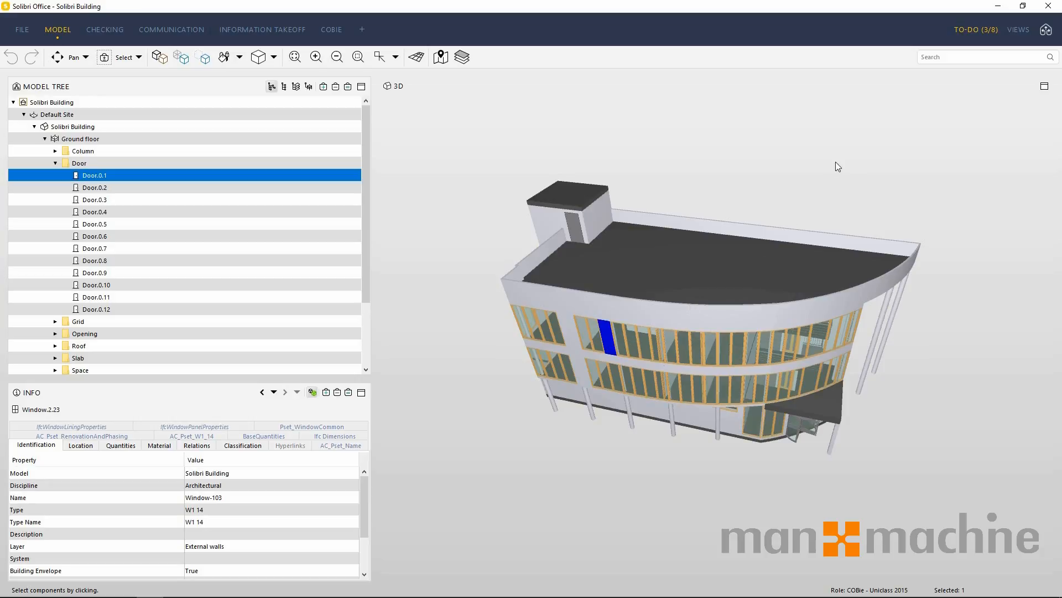
# Open the Selection Basket view, expand its tree down to the selected second-floor window, and move the view clear of the facade.
pyautogui.click(1020, 29)
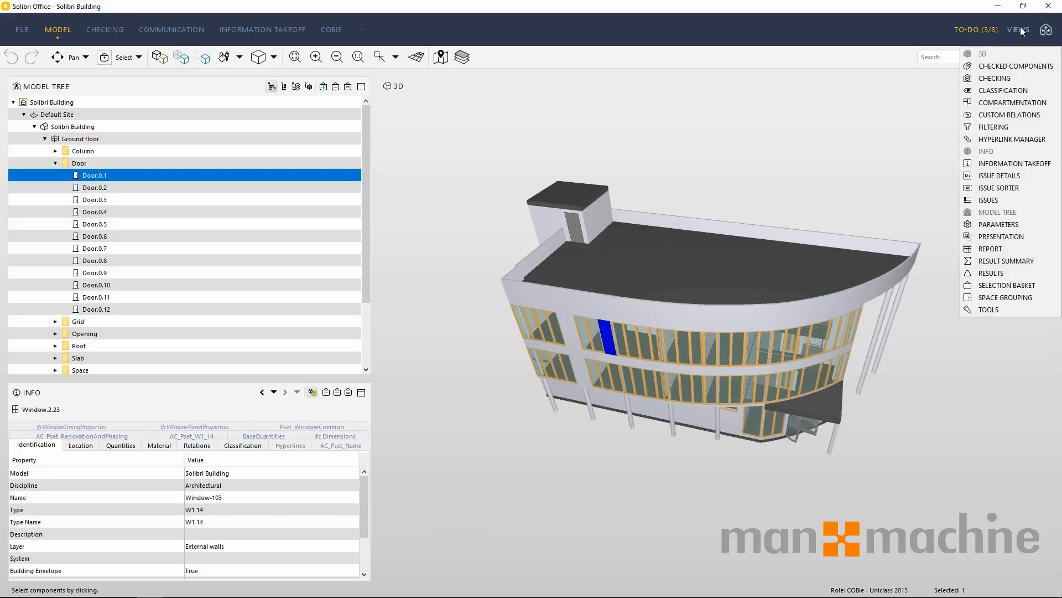
pyautogui.click(1016, 285)
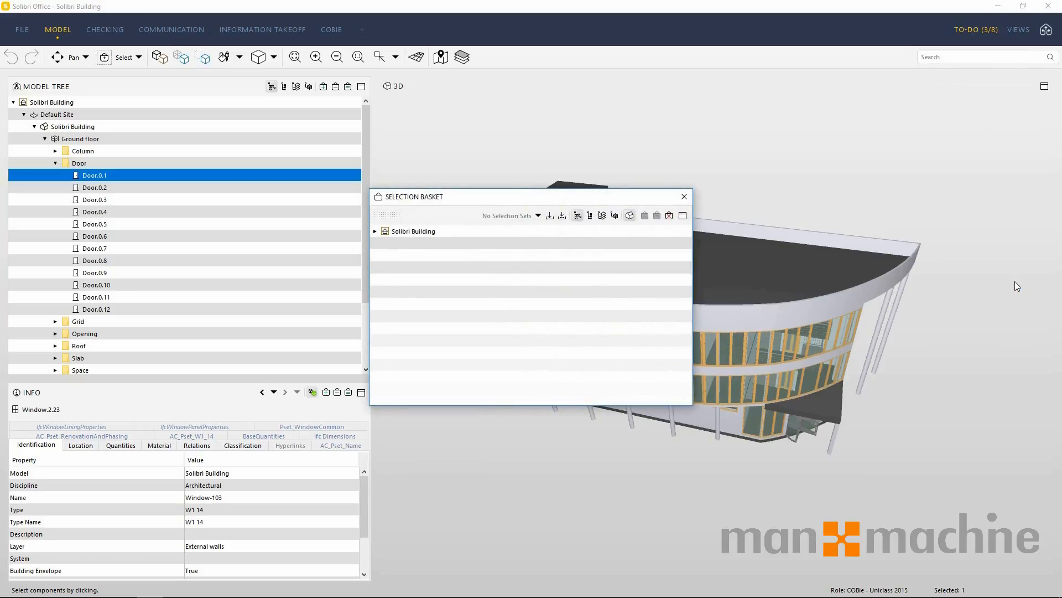
pyautogui.click(376, 232)
pyautogui.click(386, 243)
pyautogui.click(397, 256)
pyautogui.click(407, 268)
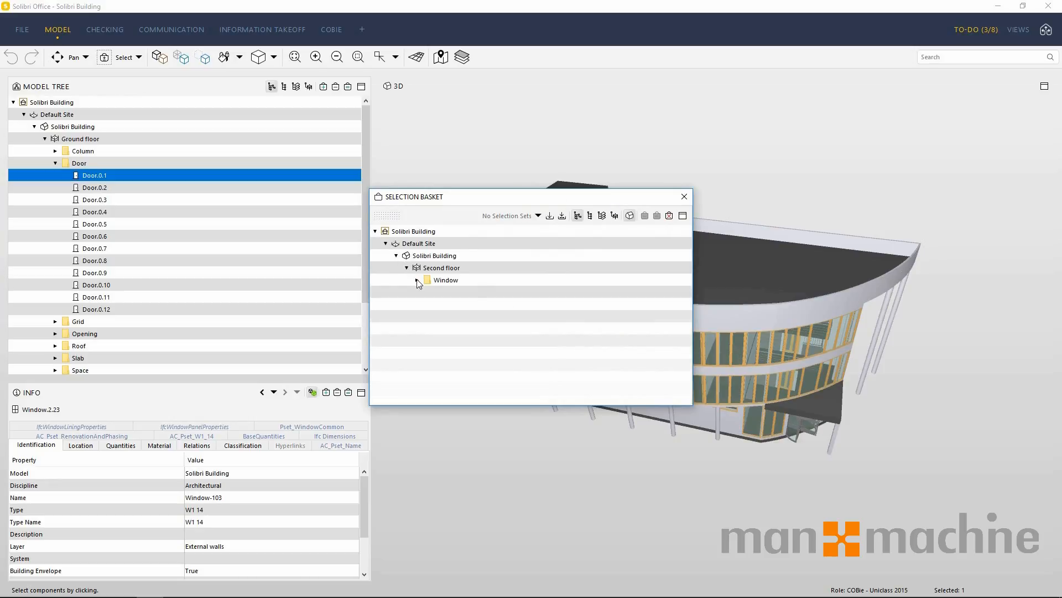
pyautogui.click(417, 280)
pyautogui.moveTo(436, 200); pyautogui.dragTo(439, 85)
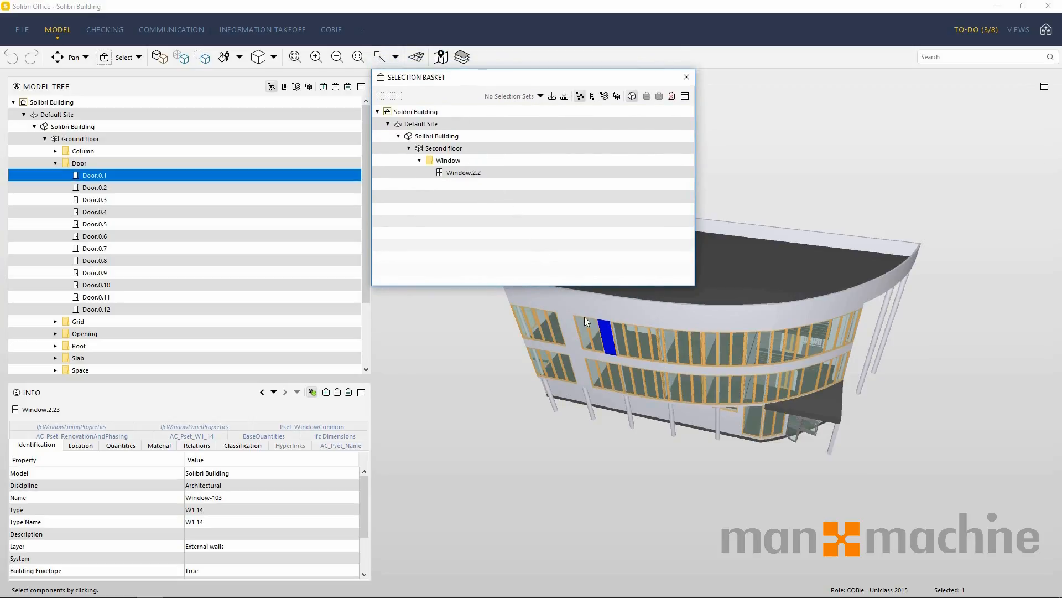
# Add the six adjacent second-floor windows along the front facade to the selection.
pyautogui.keyDown('ctrl'); pyautogui.click(623, 343); pyautogui.keyUp('ctrl')
pyautogui.keyDown('ctrl'); pyautogui.click(632, 351); pyautogui.keyUp('ctrl')
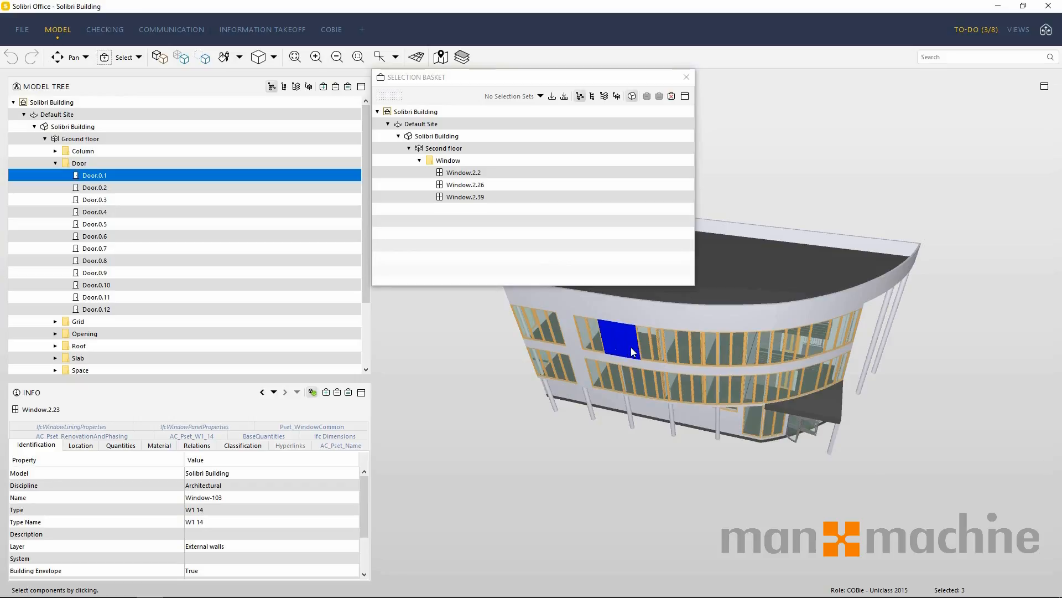
pyautogui.keyDown('ctrl'); pyautogui.click(643, 351); pyautogui.keyUp('ctrl')
pyautogui.keyDown('ctrl'); pyautogui.click(659, 348); pyautogui.keyUp('ctrl')
pyautogui.keyDown('ctrl'); pyautogui.click(672, 357); pyautogui.keyUp('ctrl')
pyautogui.keyDown('ctrl'); pyautogui.click(682, 356); pyautogui.keyUp('ctrl')
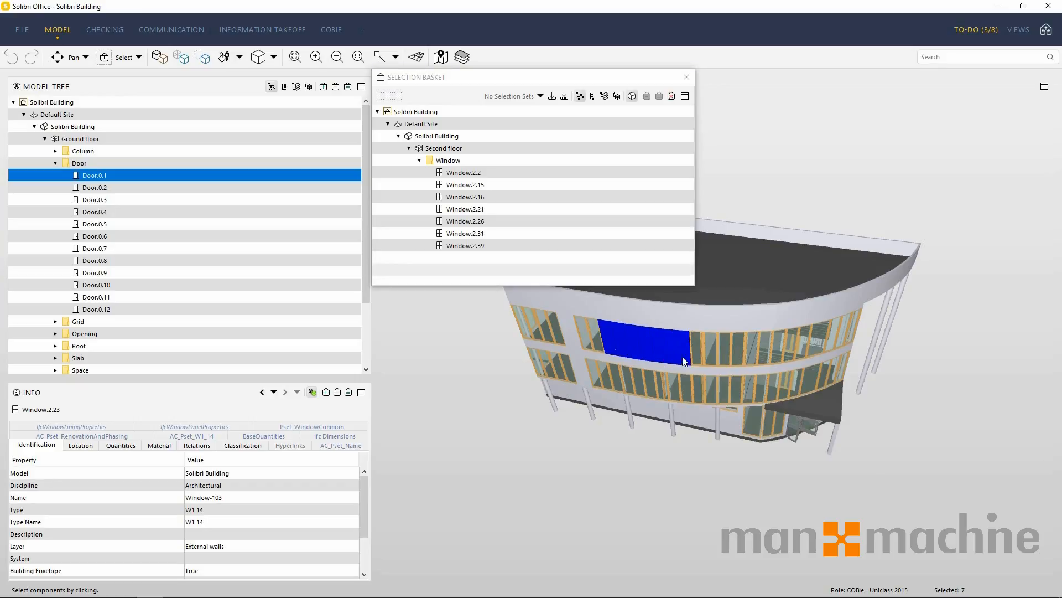
# Add facade components from the lower floors, including a wall band, a column and the entrance canopy, to the selection and close the Selection Basket.
pyautogui.keyDown('ctrl'); pyautogui.click(686, 367); pyautogui.keyUp('ctrl')
pyautogui.keyDown('ctrl'); pyautogui.click(674, 417); pyautogui.keyUp('ctrl')
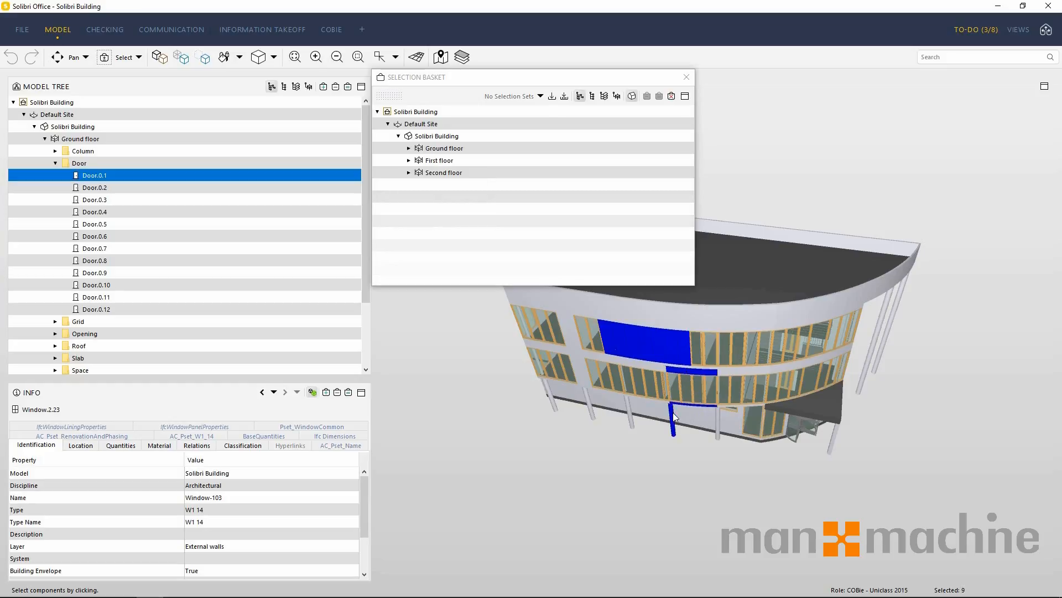
pyautogui.keyDown('ctrl'); pyautogui.click(733, 422); pyautogui.keyUp('ctrl')
pyautogui.keyDown('ctrl'); pyautogui.click(803, 407); pyautogui.keyUp('ctrl')
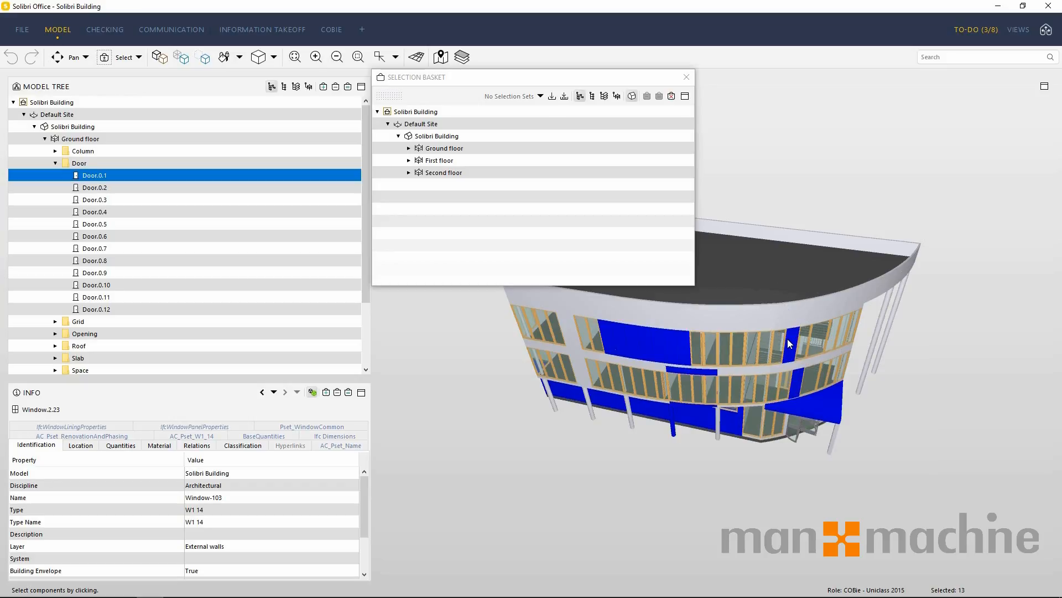
pyautogui.click(686, 78)
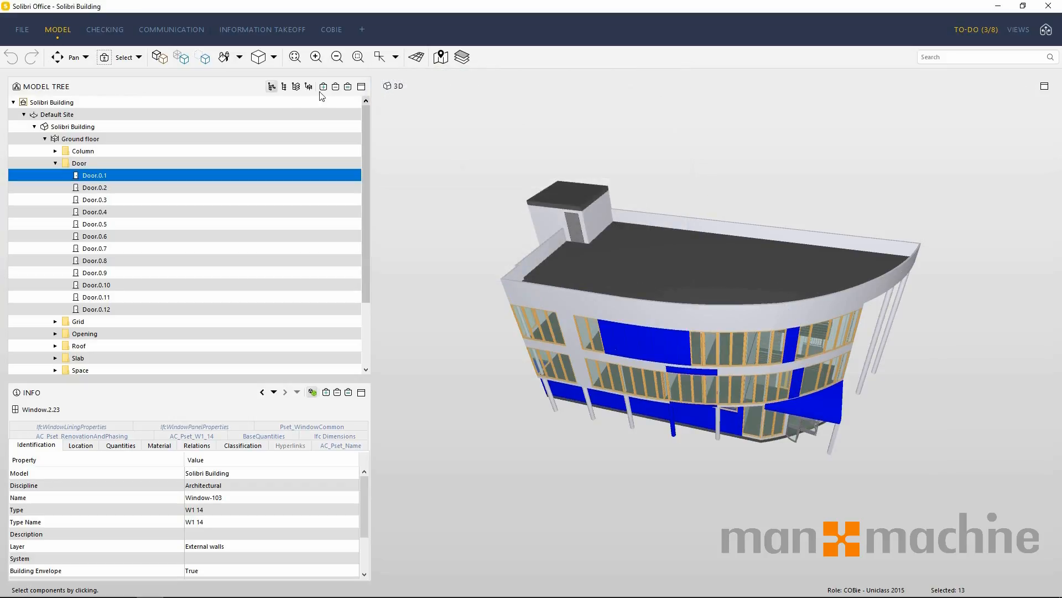
# Use the Hide tool to hide both roof slabs and three parapet wall segments above the front windows.
pyautogui.click(138, 57)
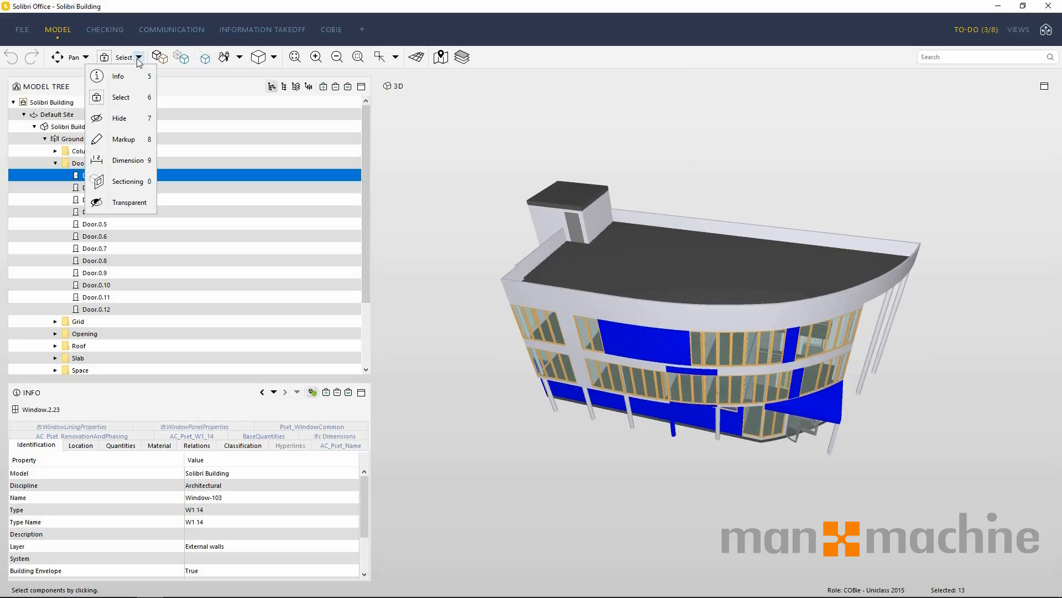
pyautogui.click(129, 118)
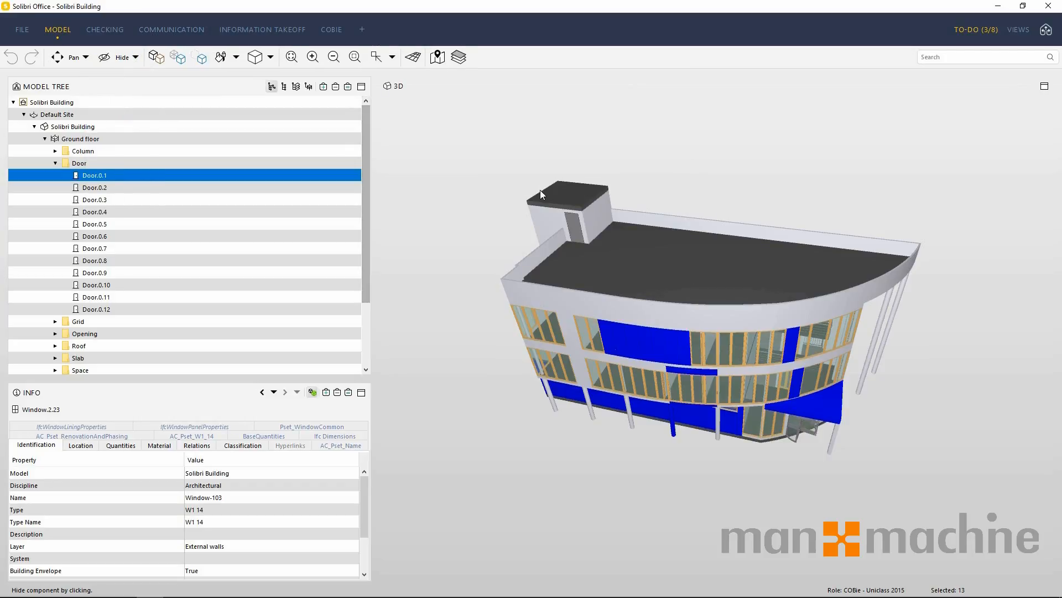
pyautogui.click(553, 202)
pyautogui.click(598, 283)
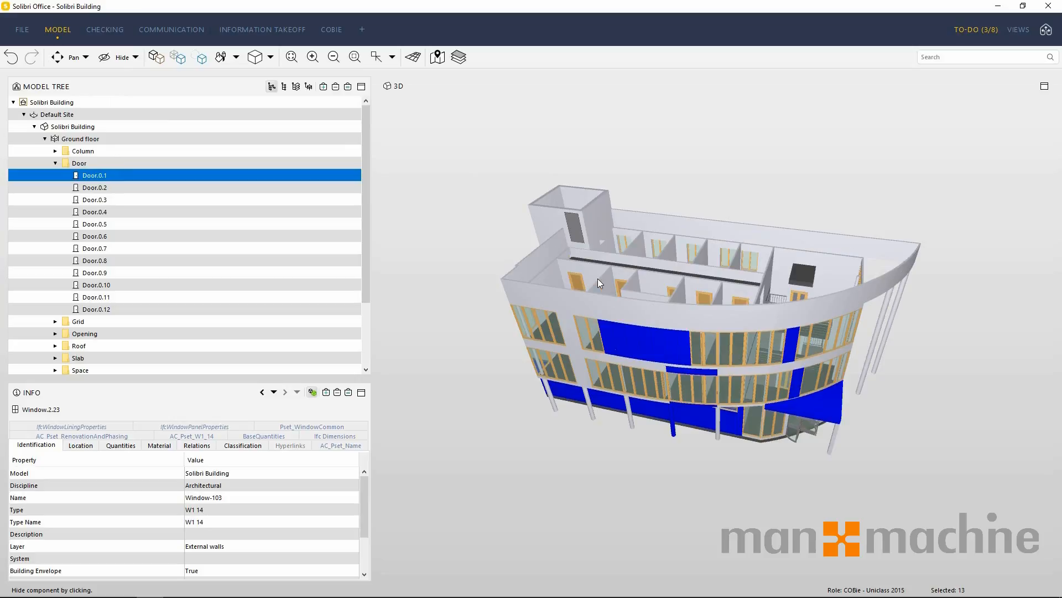
pyautogui.click(599, 303)
pyautogui.click(643, 317)
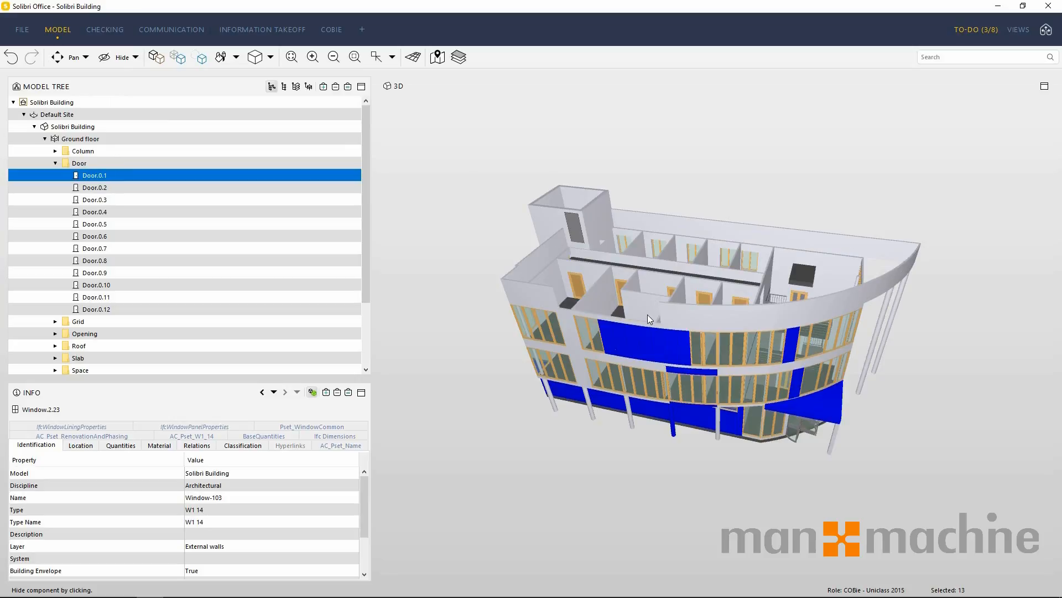
pyautogui.click(679, 320)
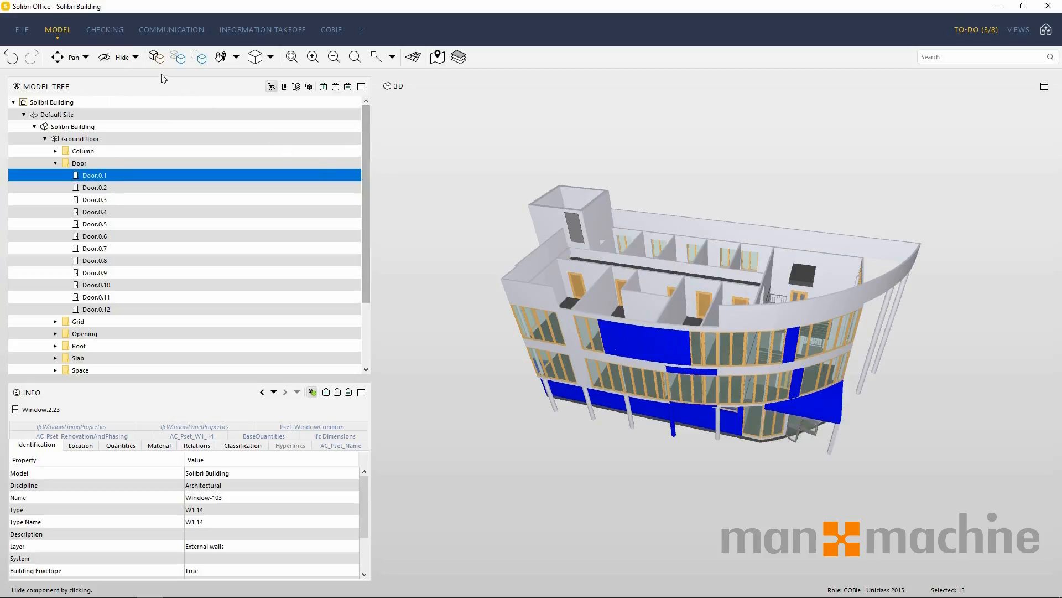
# Start a markup and sketch a freehand loop on the rooftop structure's wall beside its door.
pyautogui.click(136, 58)
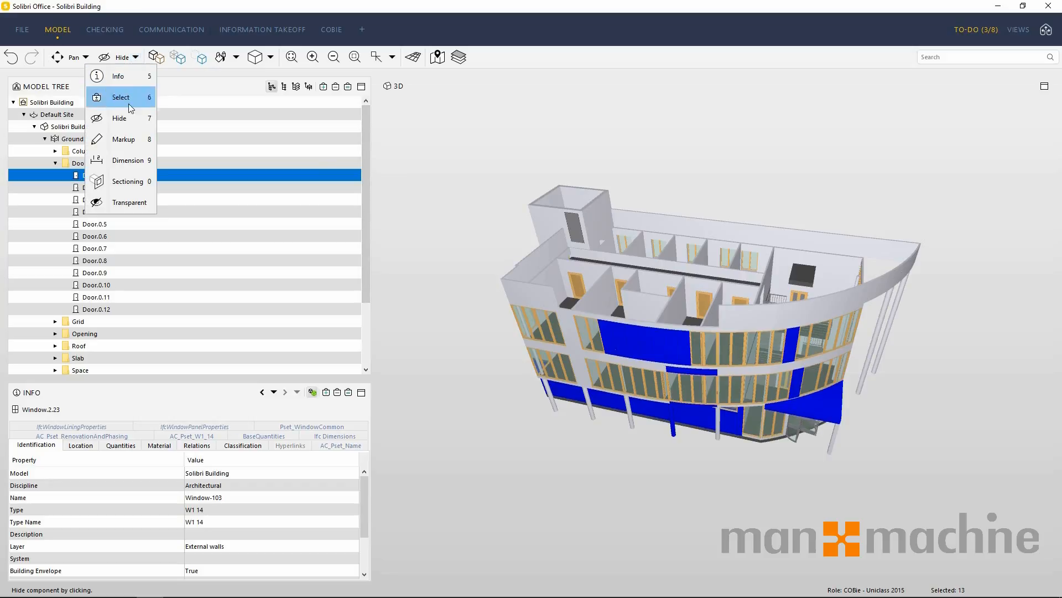
pyautogui.click(122, 139)
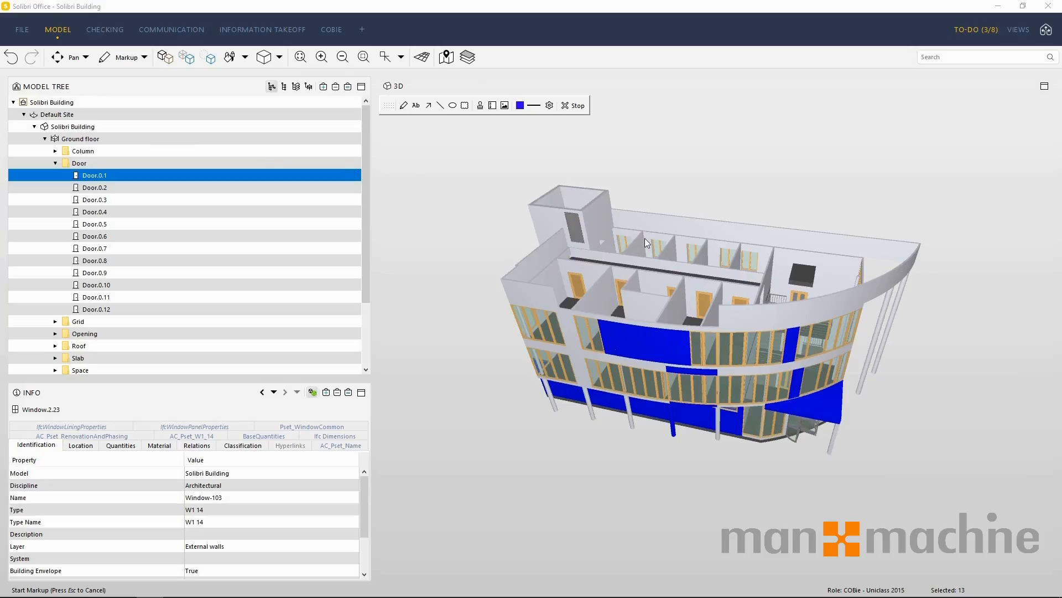
pyautogui.scroll(5, 646, 241)
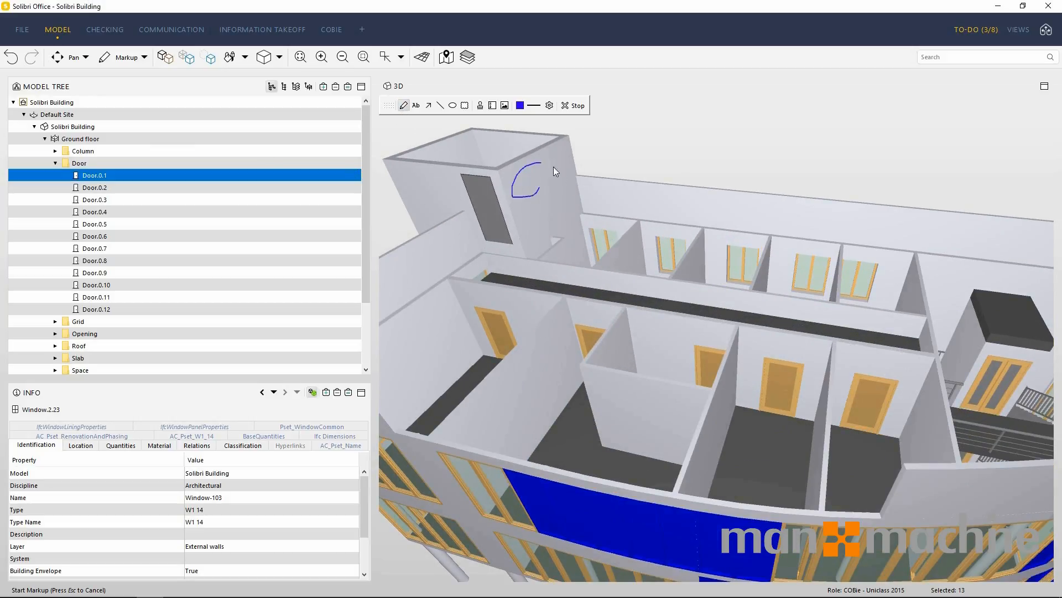
pyautogui.moveTo(530, 197); pyautogui.dragTo(552, 191)
# Add the markup text "Door" and an arrow on the rooftop door, and stop the markup.
pyautogui.click(416, 105)
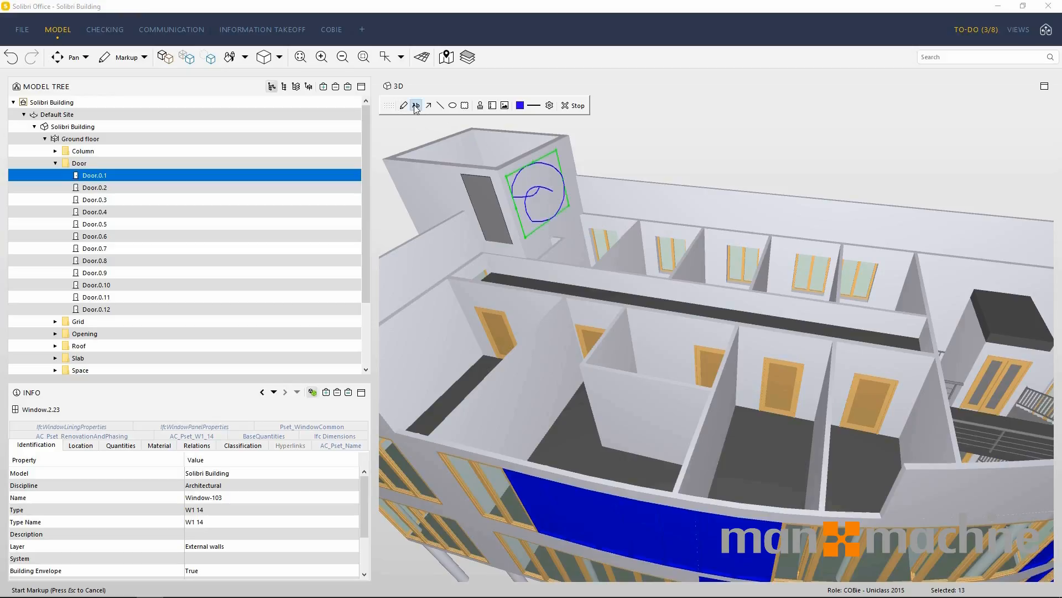
pyautogui.click(477, 198)
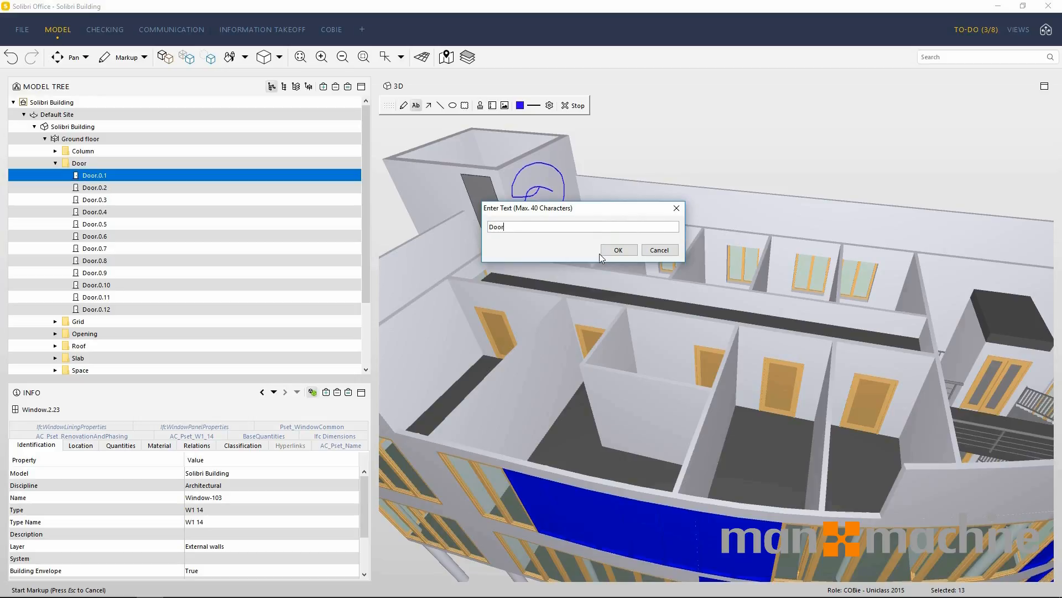
pyautogui.click(618, 250)
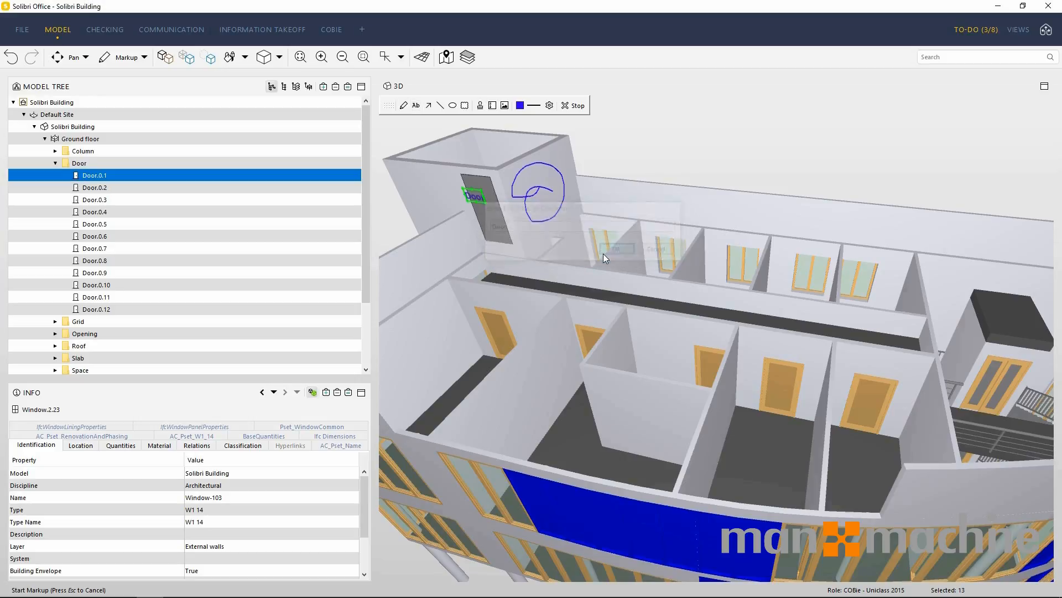
pyautogui.click(428, 105)
pyautogui.moveTo(474, 202); pyautogui.dragTo(492, 224)
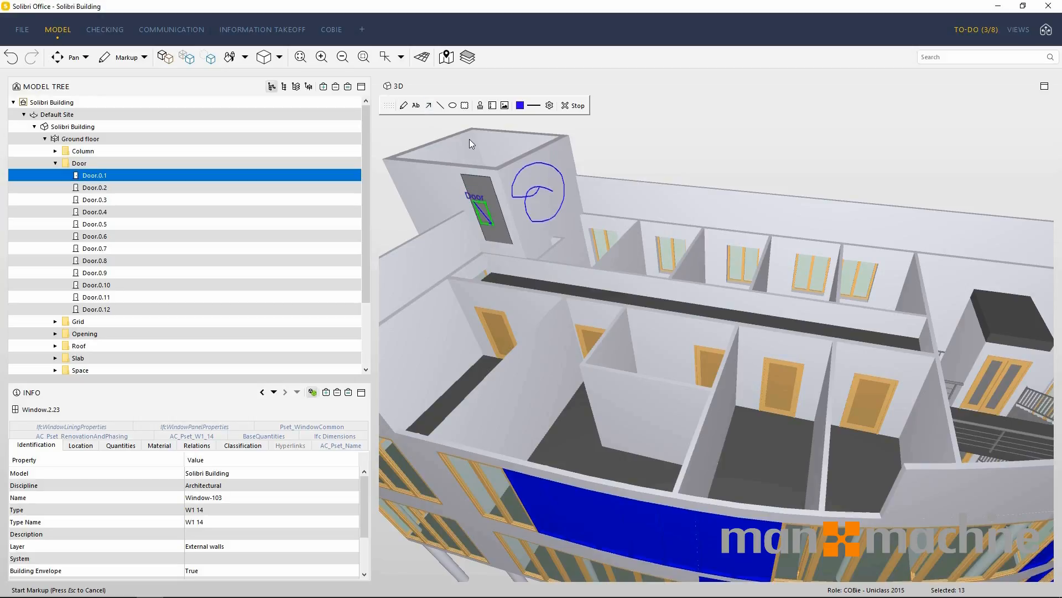
pyautogui.click(573, 105)
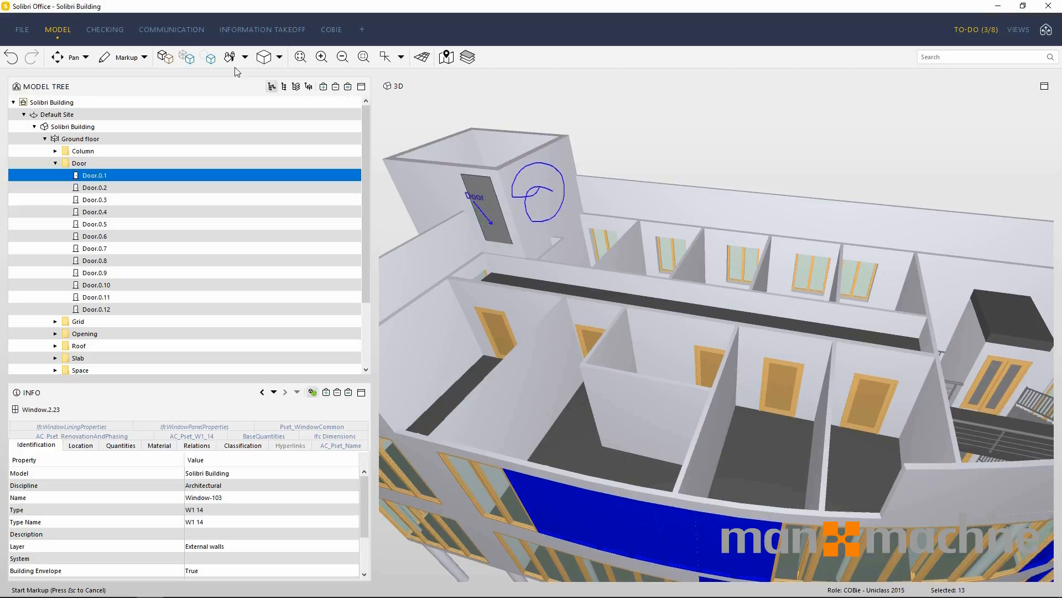
# Add a plane-to-plane Distance dimension between Wall.3.15 and Wall.2.11 near the rooftop structure.
pyautogui.click(144, 57)
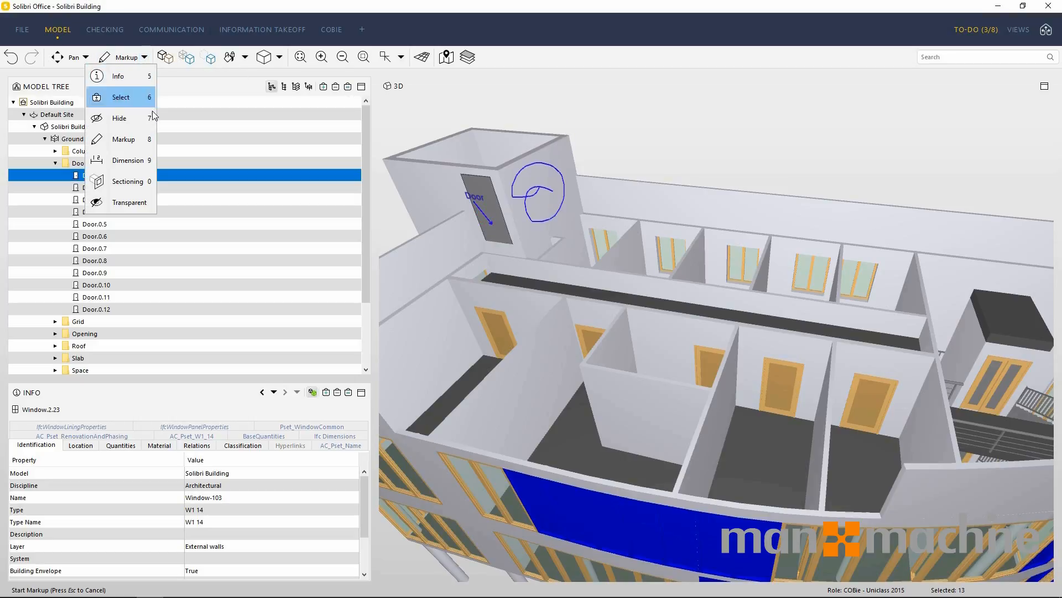
pyautogui.click(144, 163)
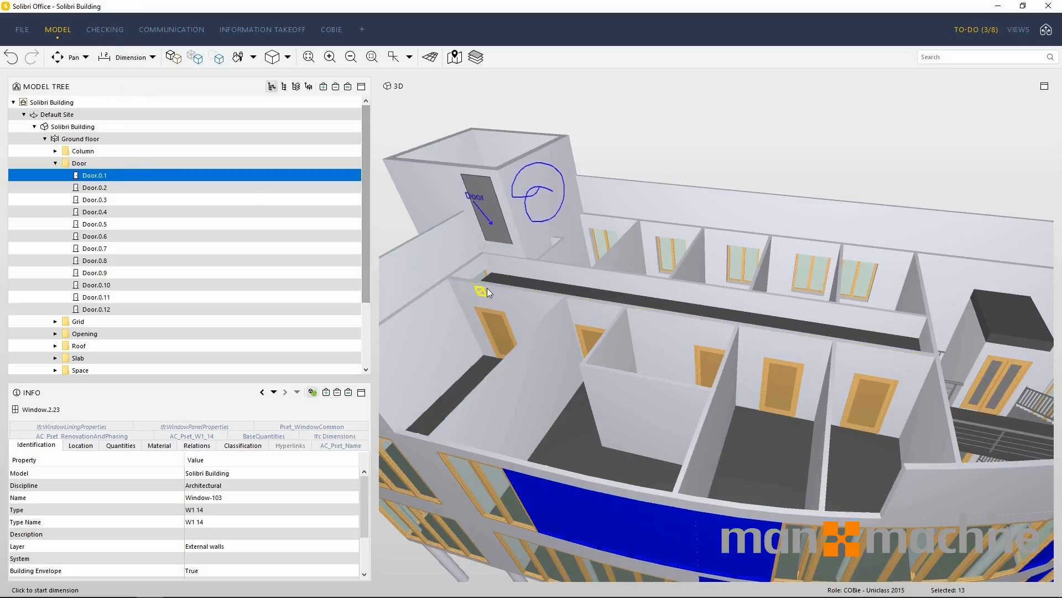
pyautogui.click(438, 242)
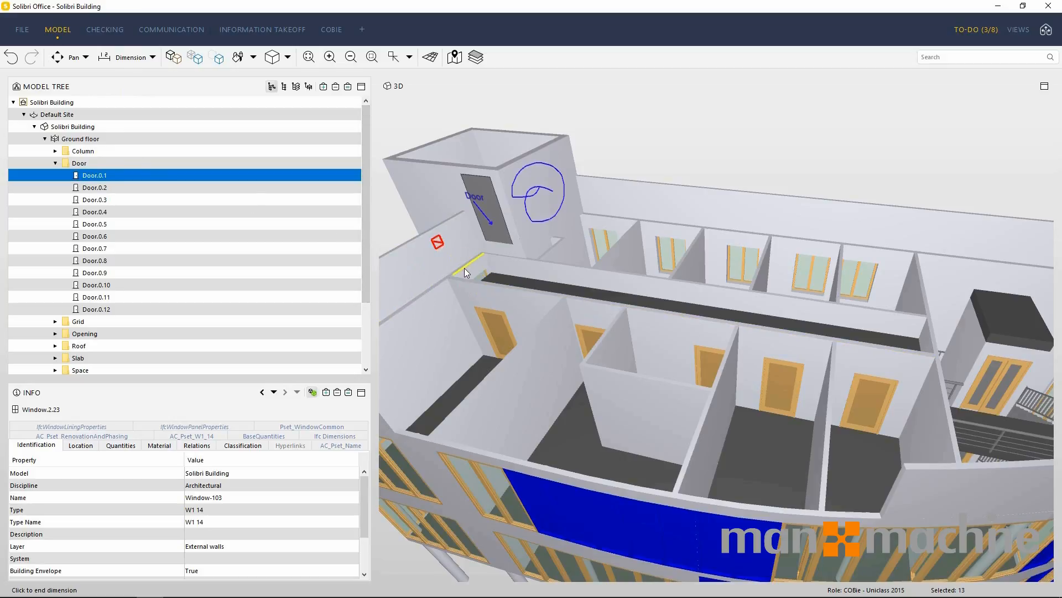
pyautogui.click(470, 271)
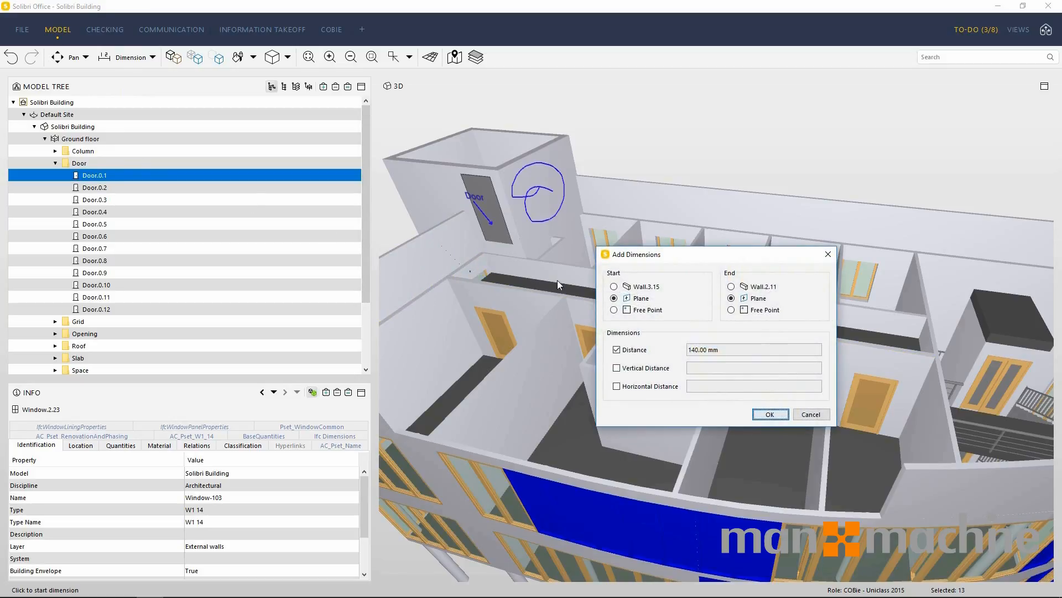
pyautogui.click(773, 418)
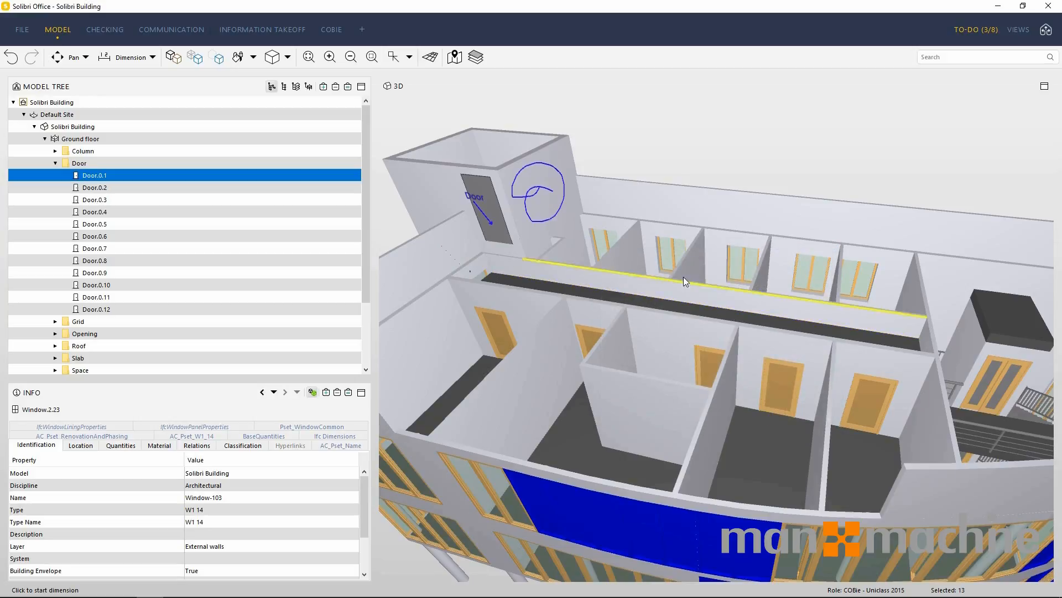
# Add an edge-to-edge Distance dimension between the rear wall's top edge and the parallel edge just above the rear windows.
pyautogui.click(599, 178)
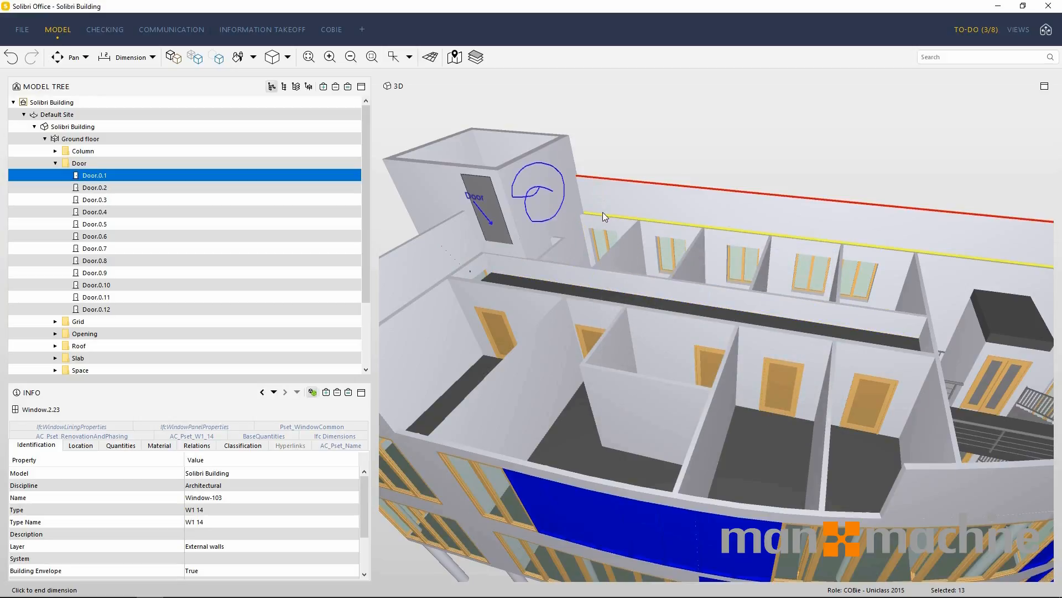
pyautogui.click(603, 213)
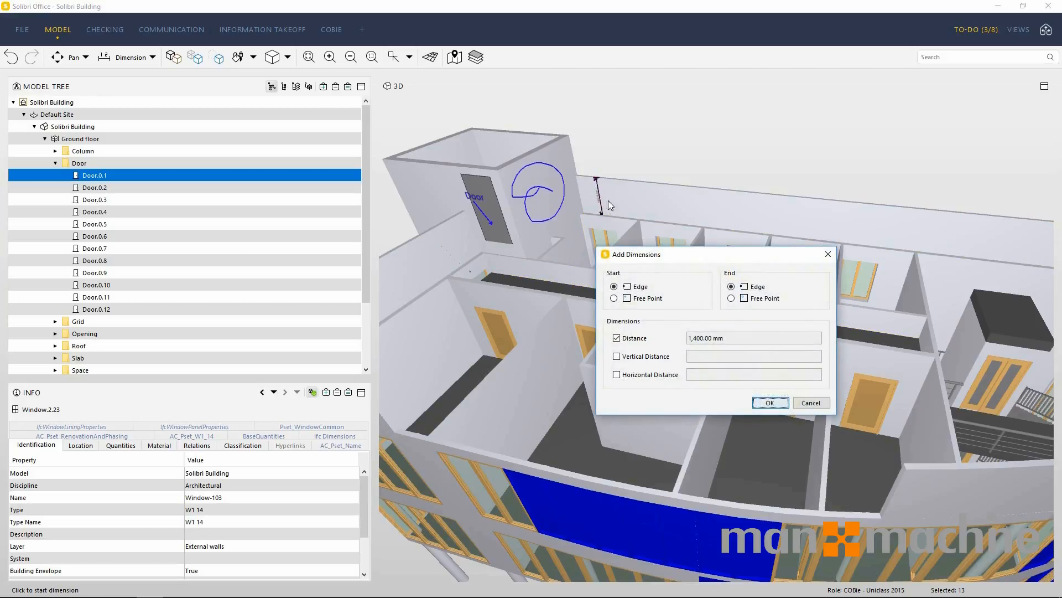
pyautogui.click(770, 403)
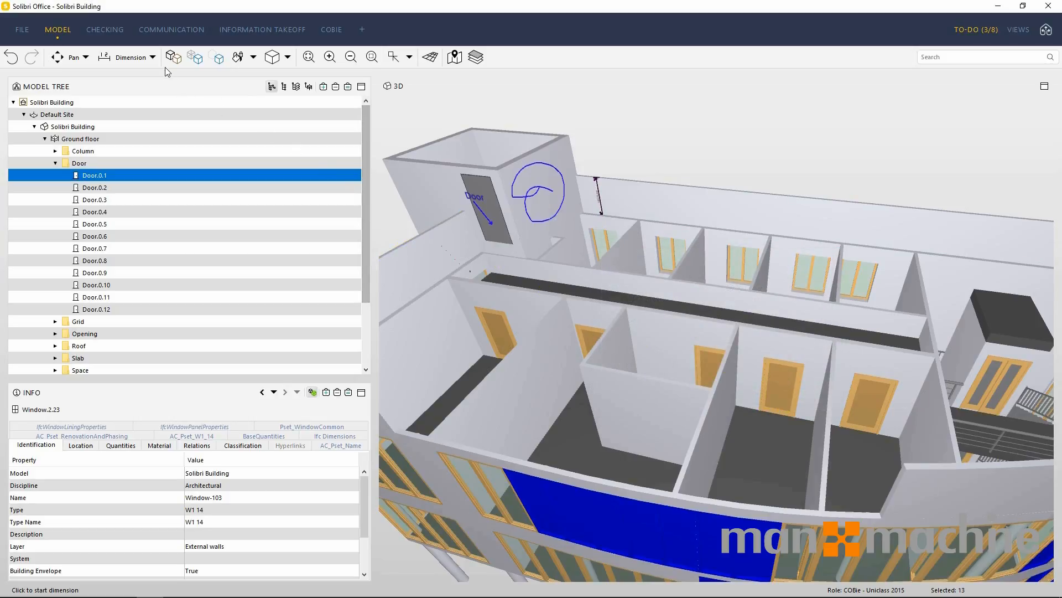
# Use the Sectioning tool to create a vertical section plane from the rooftop structure's front wall and move it forward towards the facade.
pyautogui.click(153, 59)
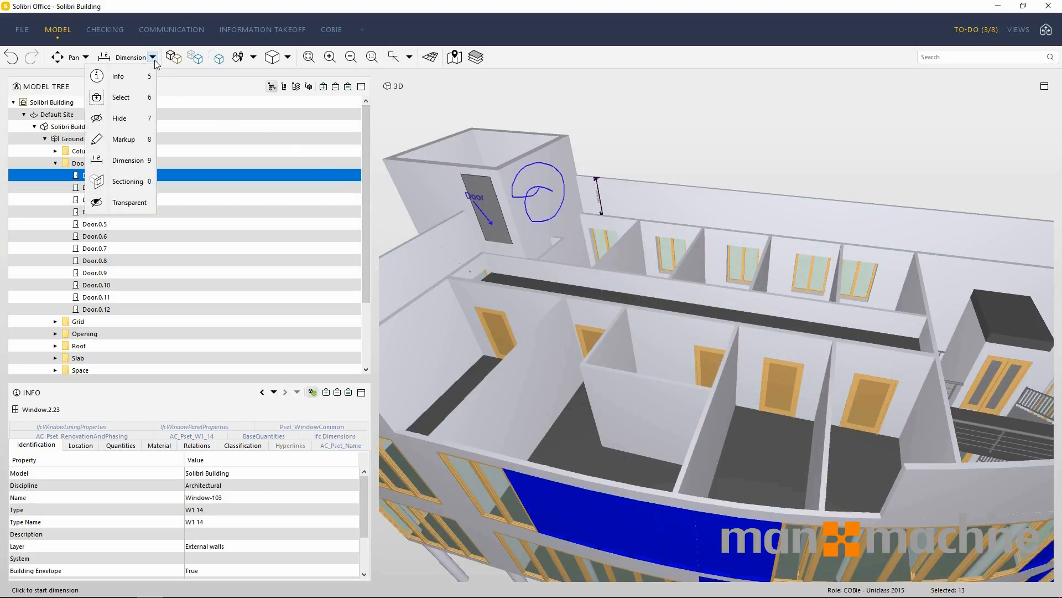
pyautogui.click(131, 182)
pyautogui.scroll(-5, 590, 335)
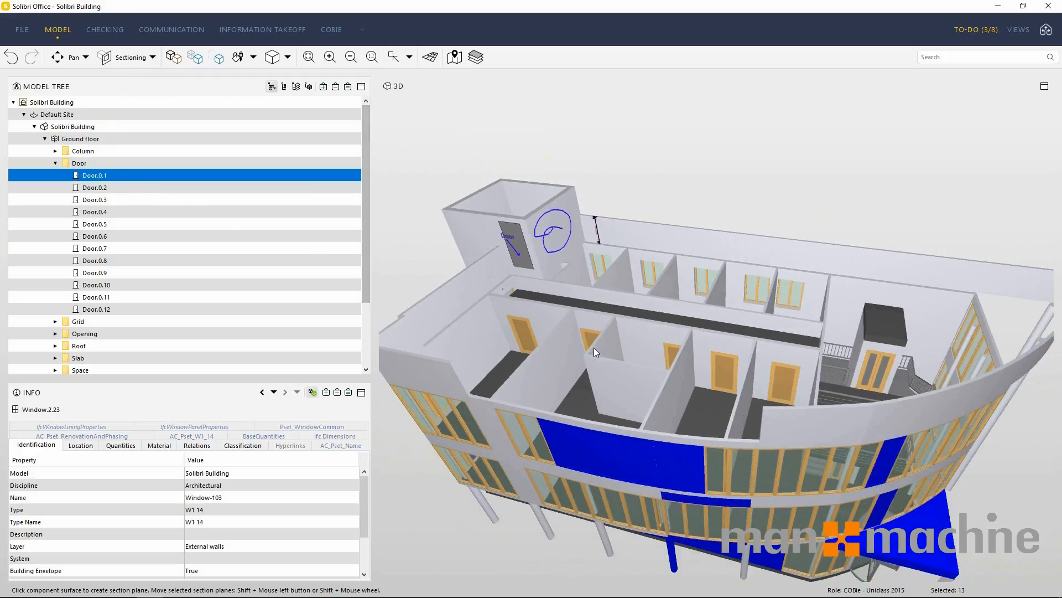
pyautogui.click(514, 274)
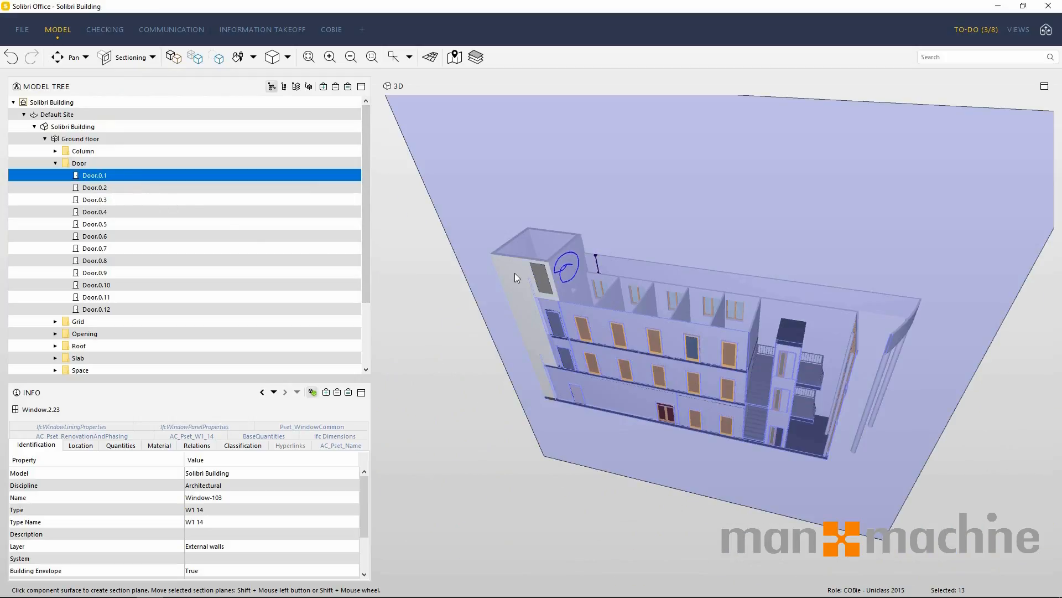
pyautogui.keyDown('shift'); pyautogui.moveTo(732, 344); pyautogui.dragTo(688, 406); pyautogui.keyUp('shift')
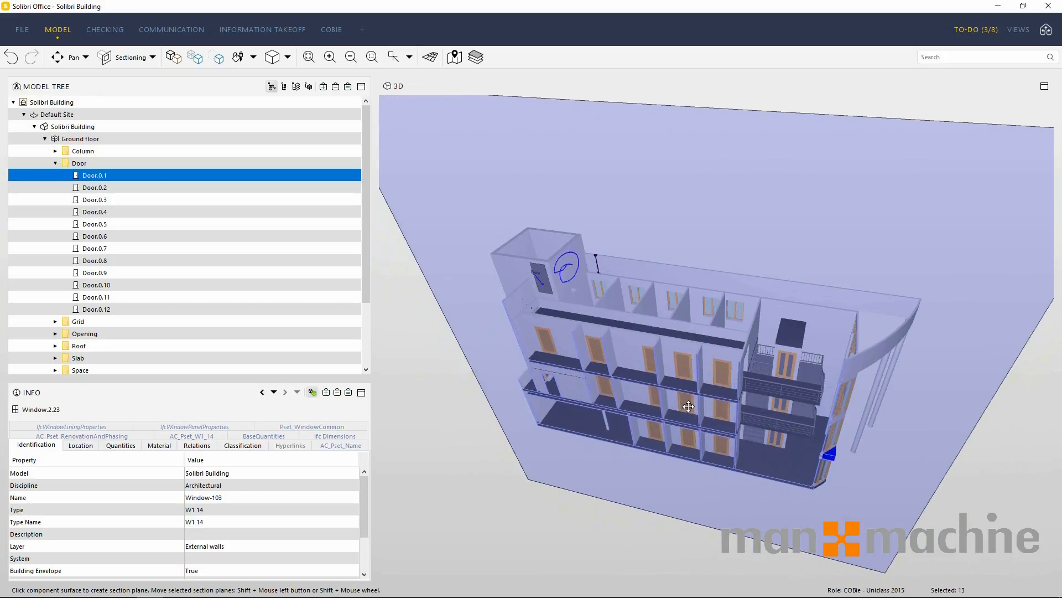
# Create a horizontal section plane from the top of the curved parapet wall and lower it to cut off the building's upper part.
pyautogui.moveTo(895, 419); pyautogui.dragTo(634, 416, button='middle')
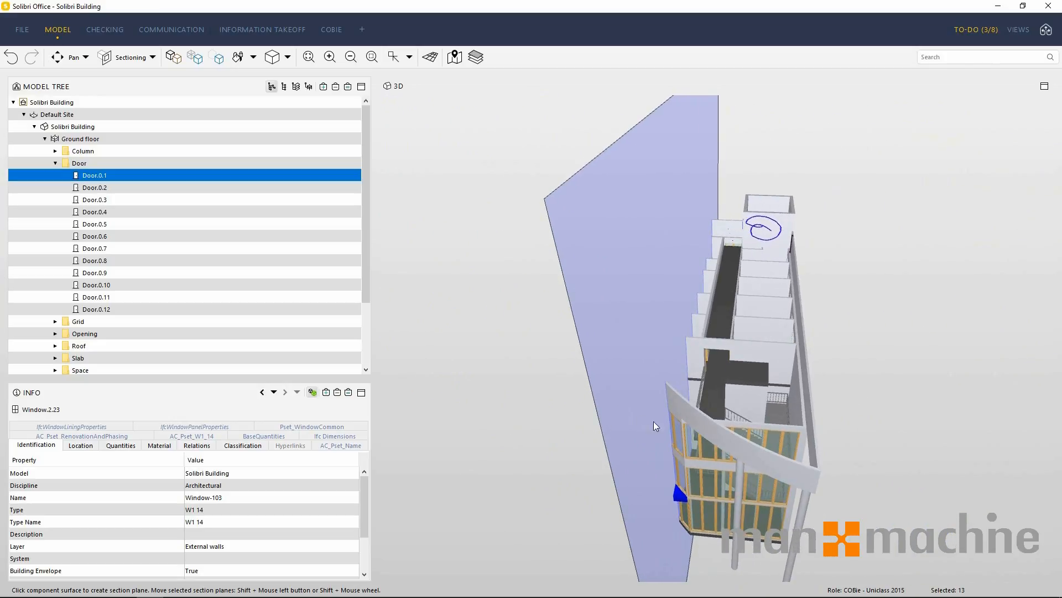
pyautogui.click(751, 443)
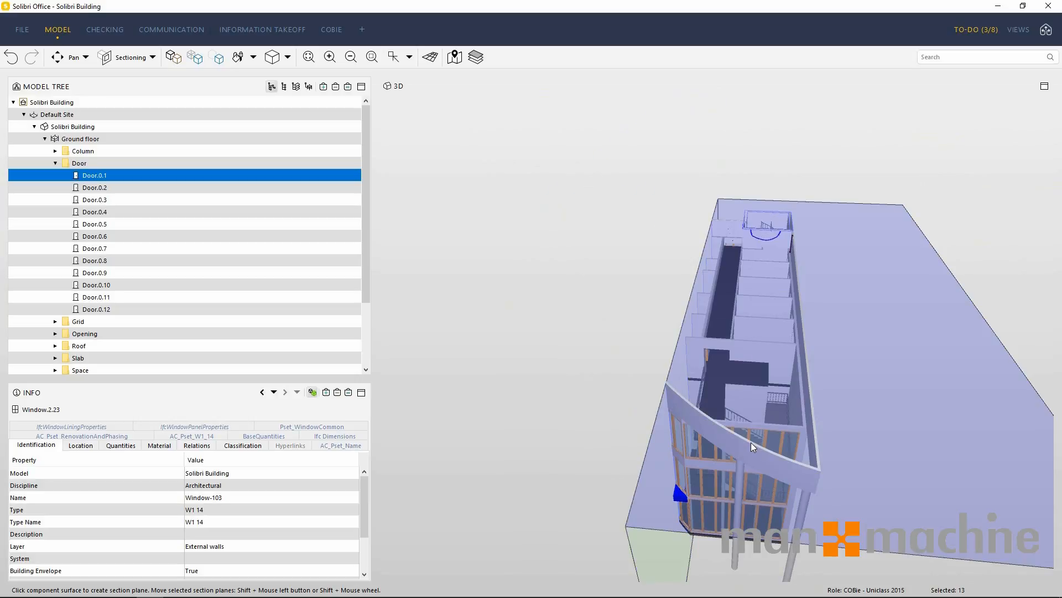
pyautogui.keyDown('shift'); pyautogui.moveTo(786, 346); pyautogui.dragTo(789, 501); pyautogui.keyUp('shift')
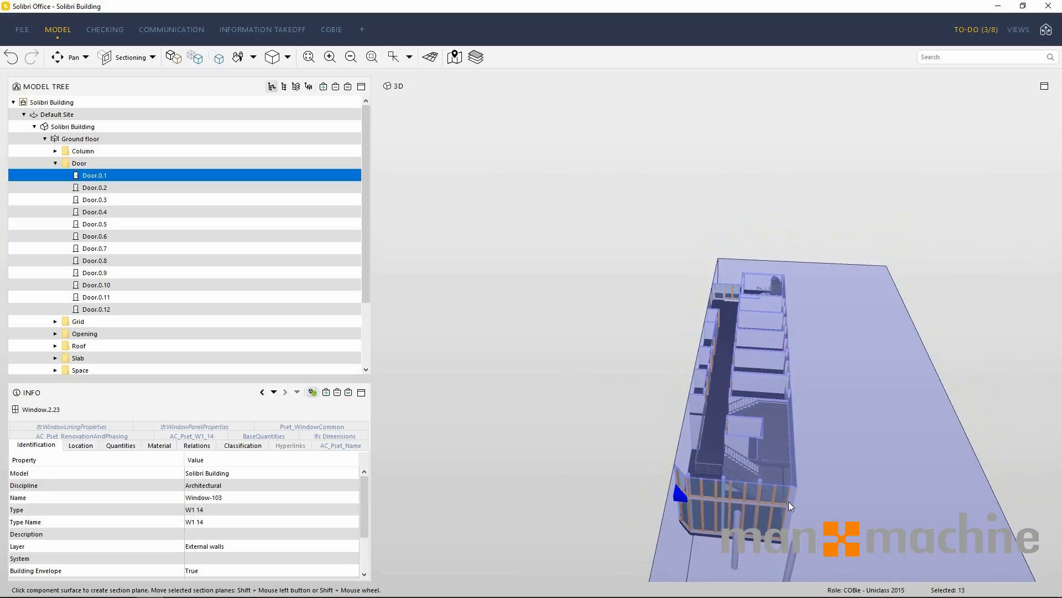
pyautogui.moveTo(597, 478); pyautogui.dragTo(765, 504, button='middle')
pyautogui.scroll(4, 766, 504)
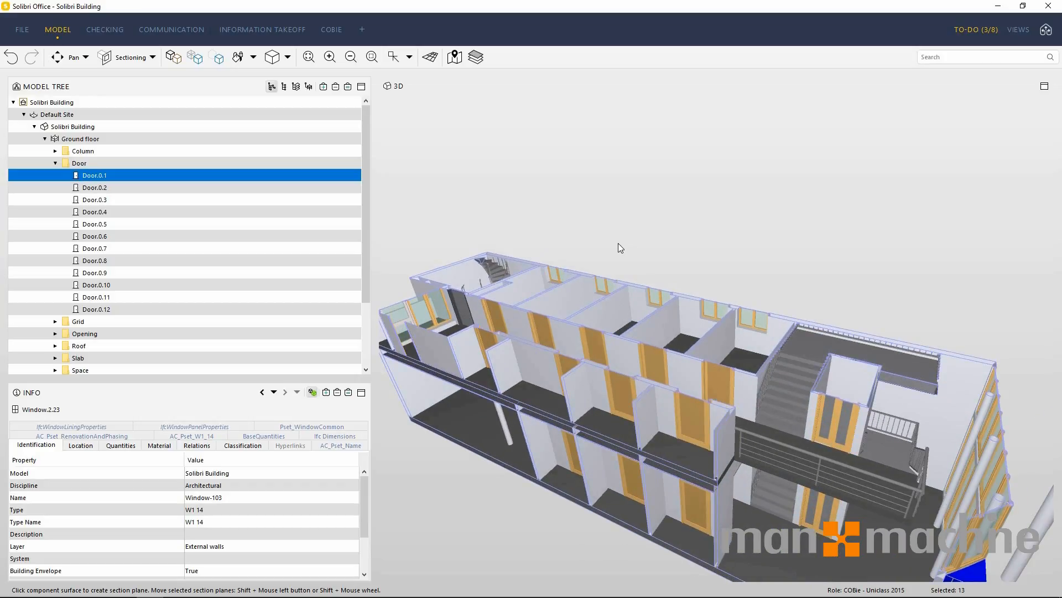
# Make the front partition walls on the upper sectioned floor transparent, and restore the whole building with Show All.
pyautogui.click(152, 57)
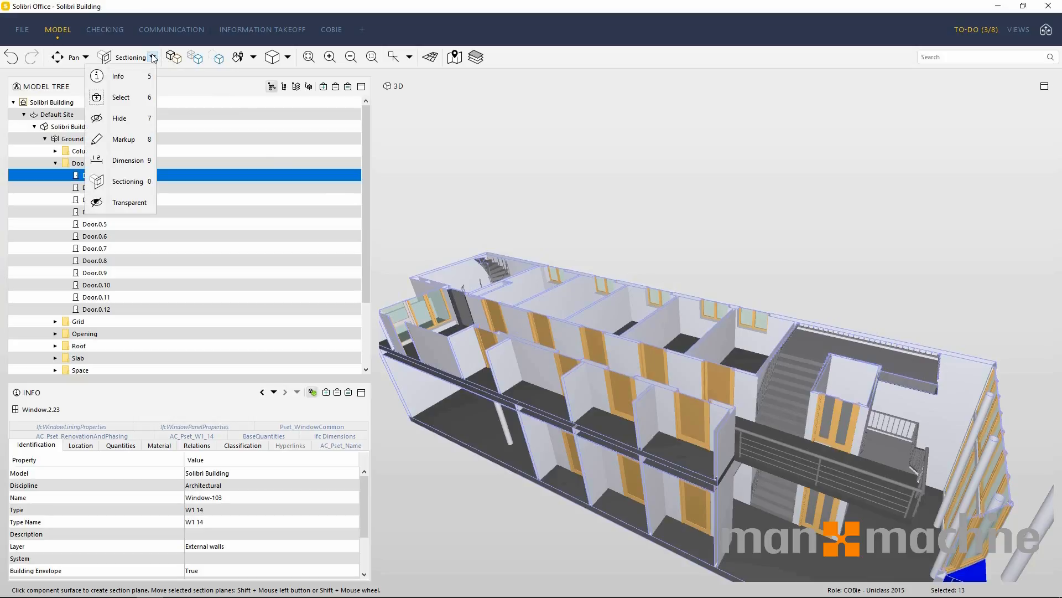
pyautogui.click(137, 203)
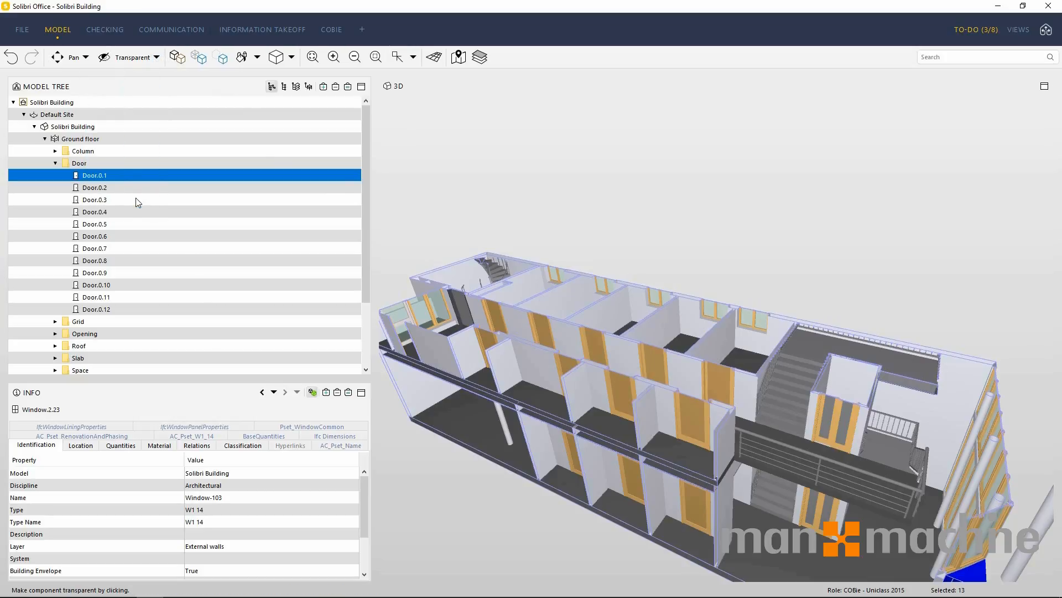
pyautogui.click(538, 372)
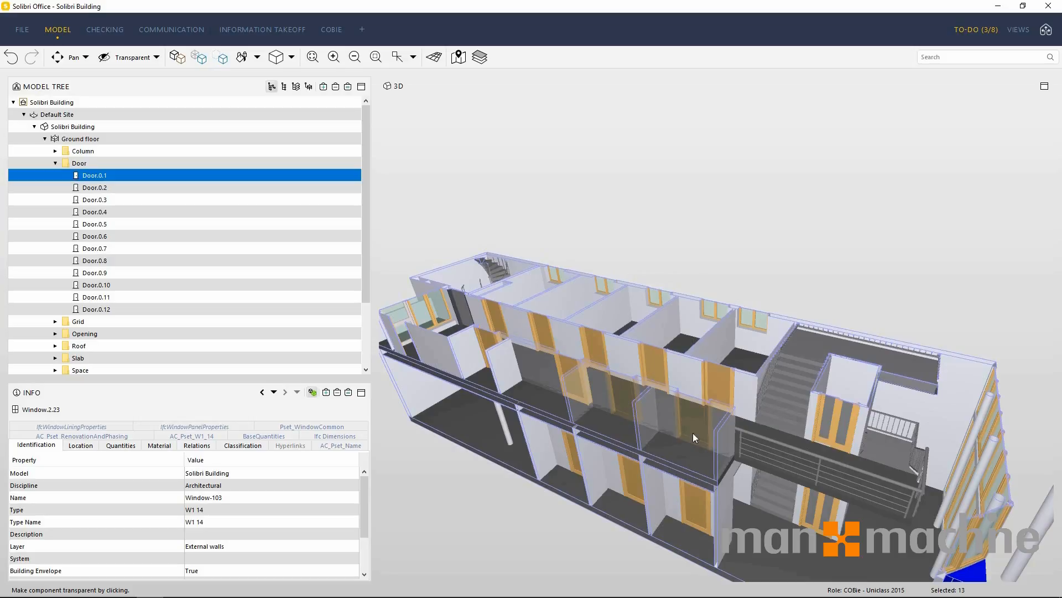
pyautogui.click(178, 60)
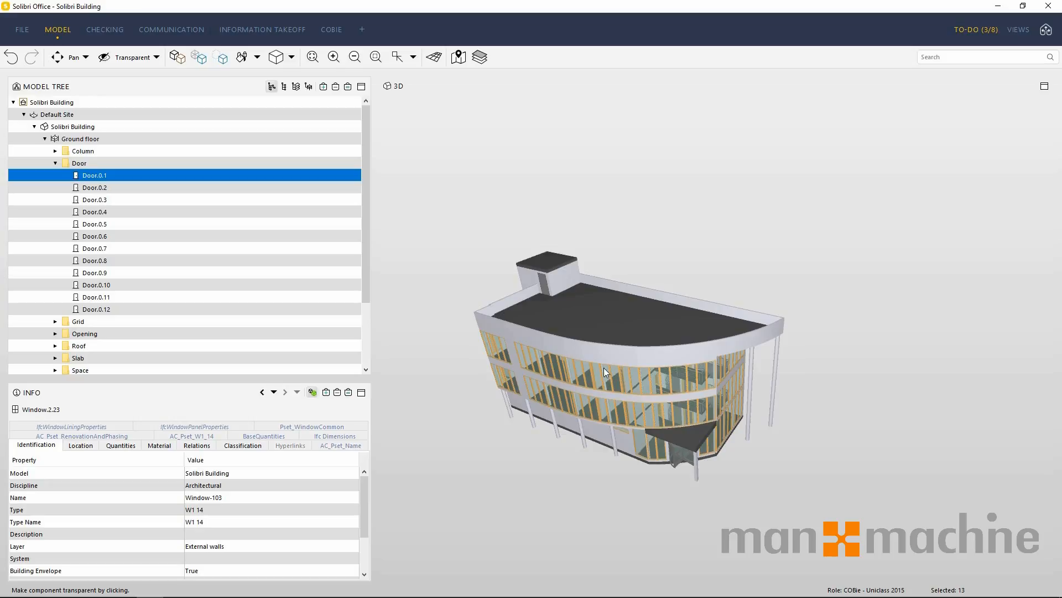
# Hide all walls, doors and windows by component type, and bring every component back with Show All.
pyautogui.click(291, 57)
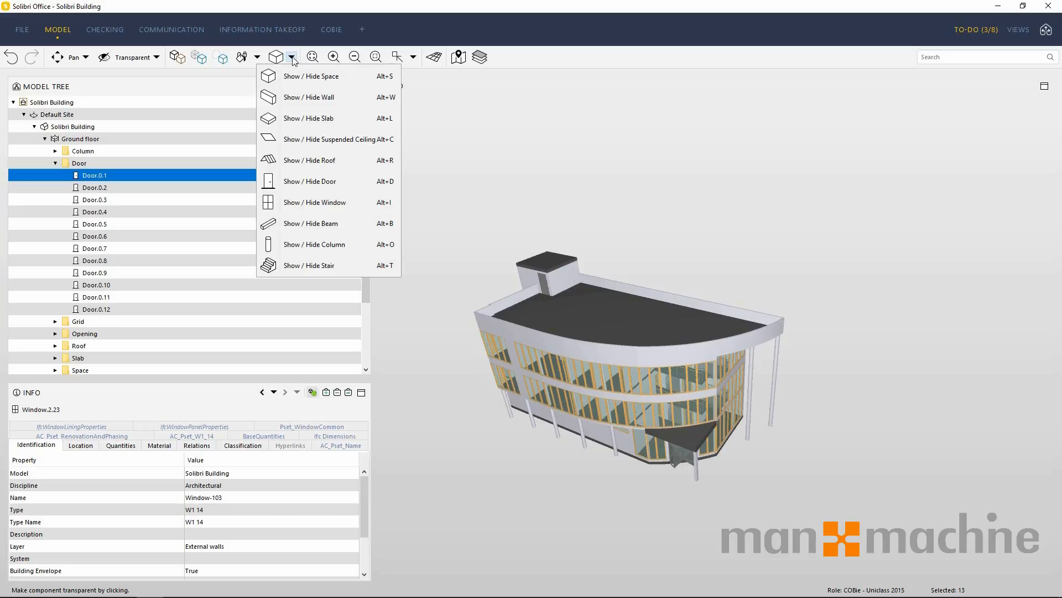
pyautogui.click(309, 97)
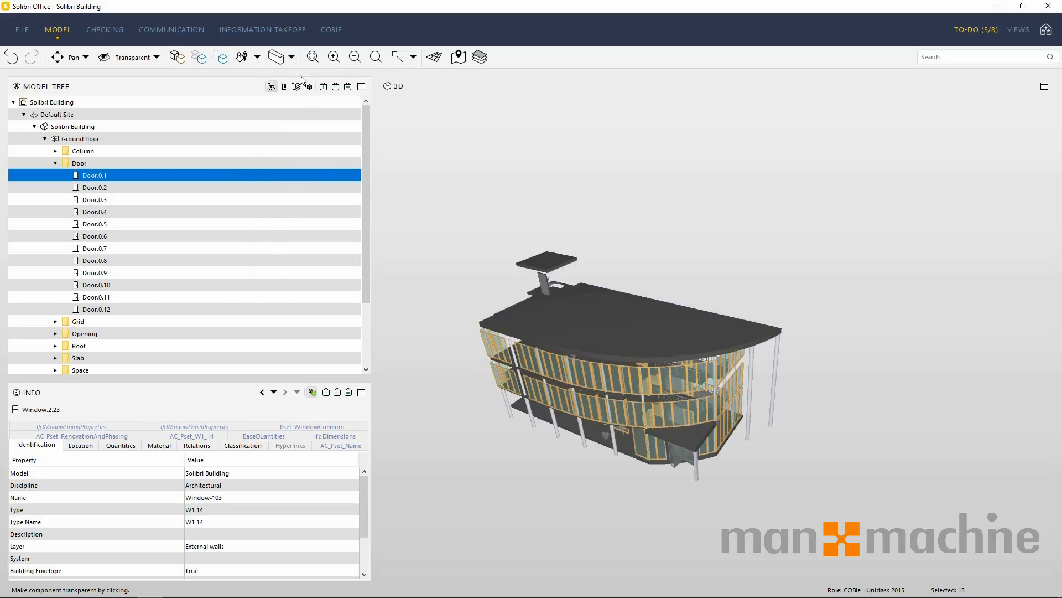
pyautogui.click(292, 57)
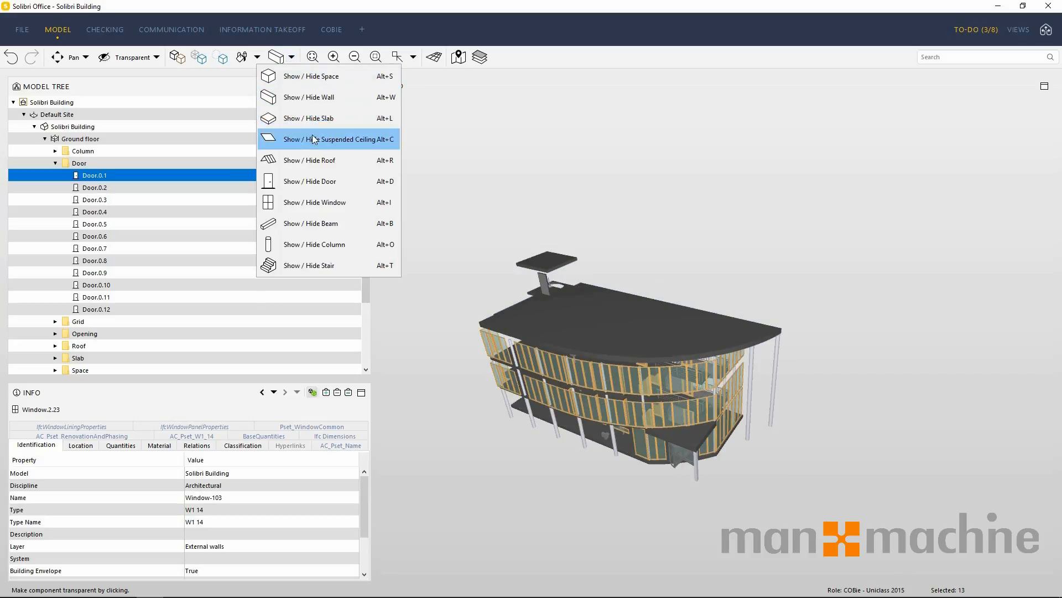
pyautogui.click(310, 181)
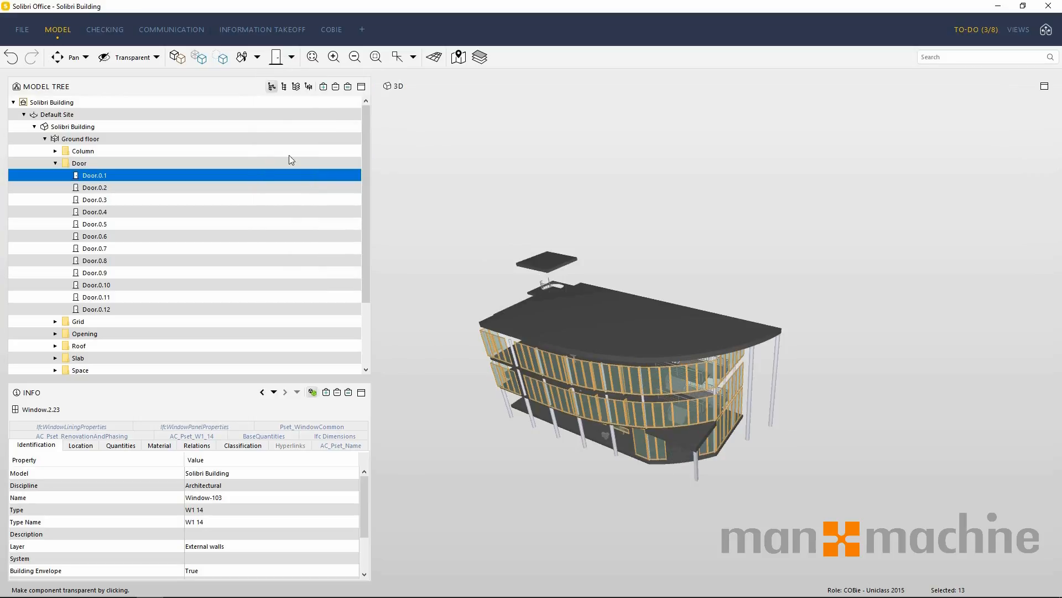
pyautogui.click(292, 58)
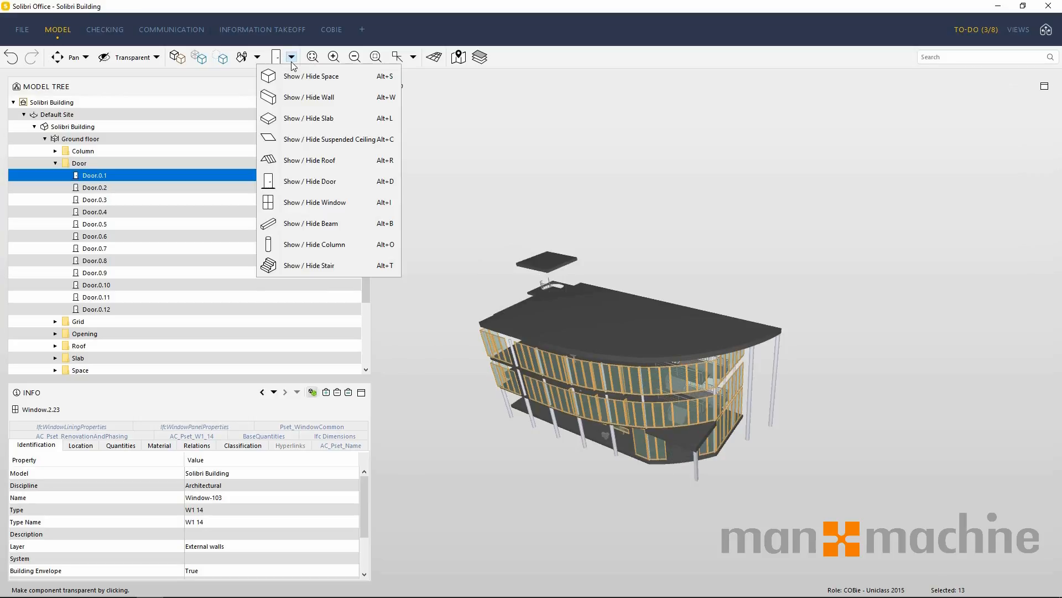
pyautogui.click(325, 202)
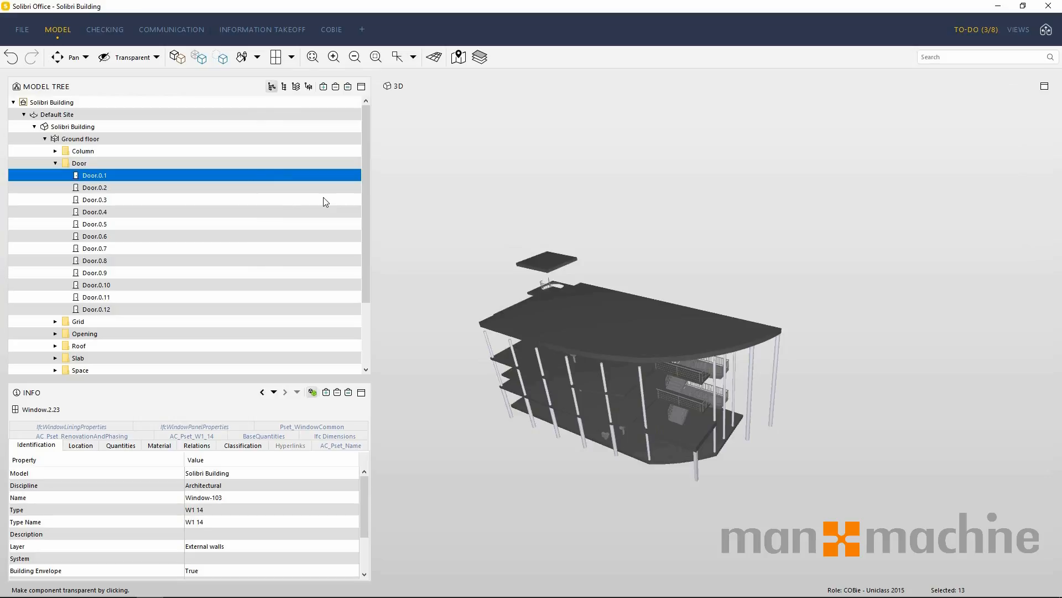
pyautogui.click(178, 60)
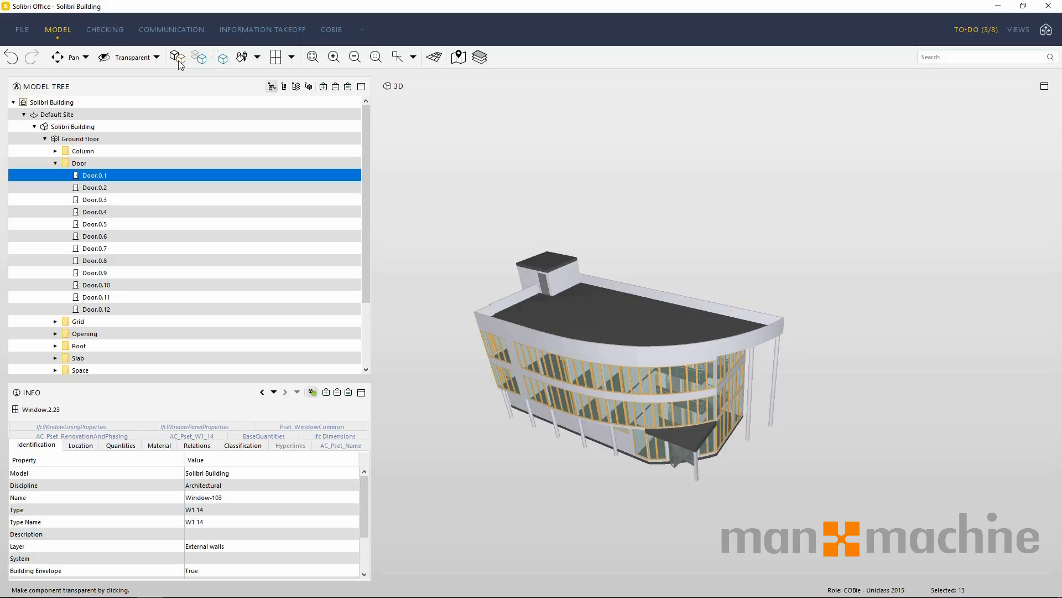
# Try the Left, Top Front Left, Top Back Right and Top Front Right preset views, and toggle the projection to orthogonal and back.
pyautogui.click(407, 61)
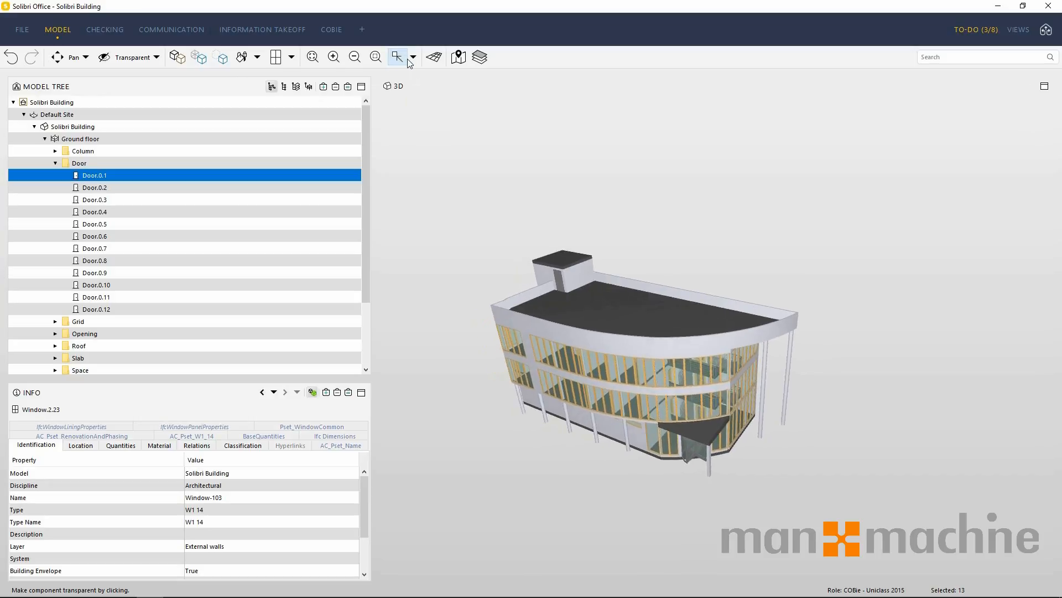
pyautogui.click(413, 58)
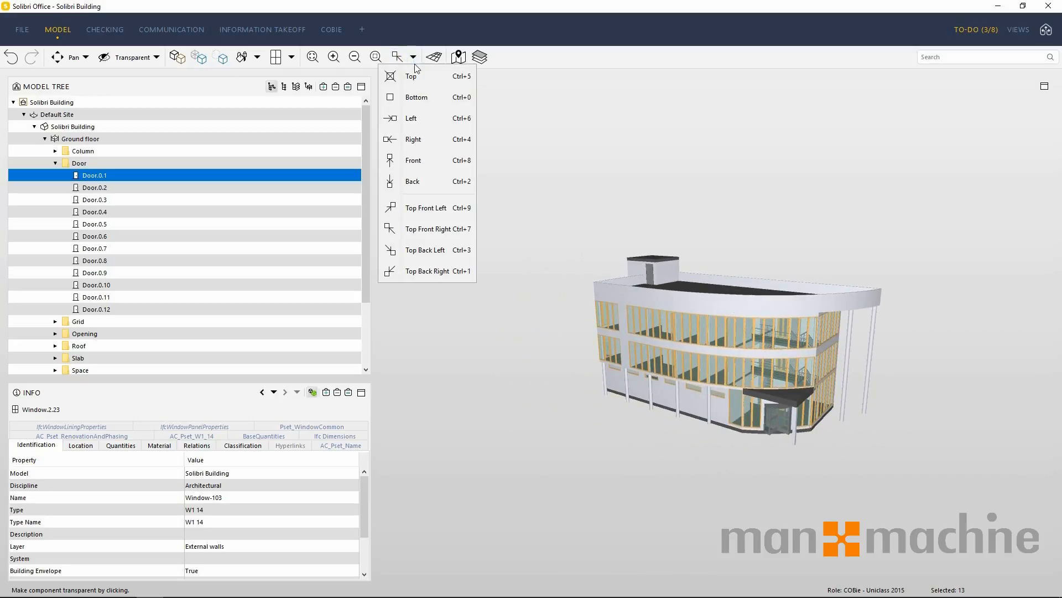
pyautogui.click(413, 115)
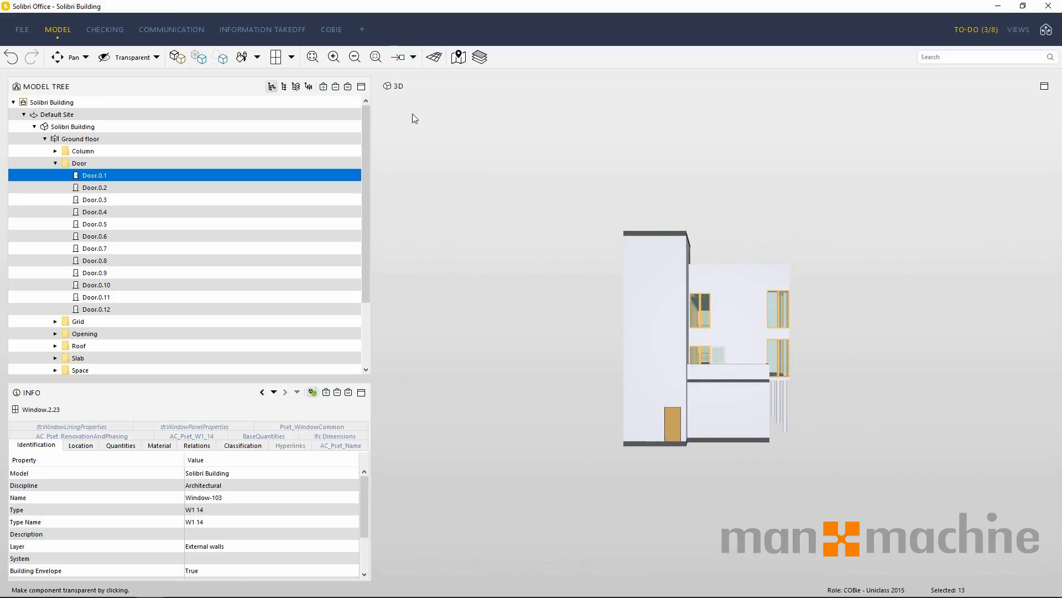
pyautogui.click(414, 57)
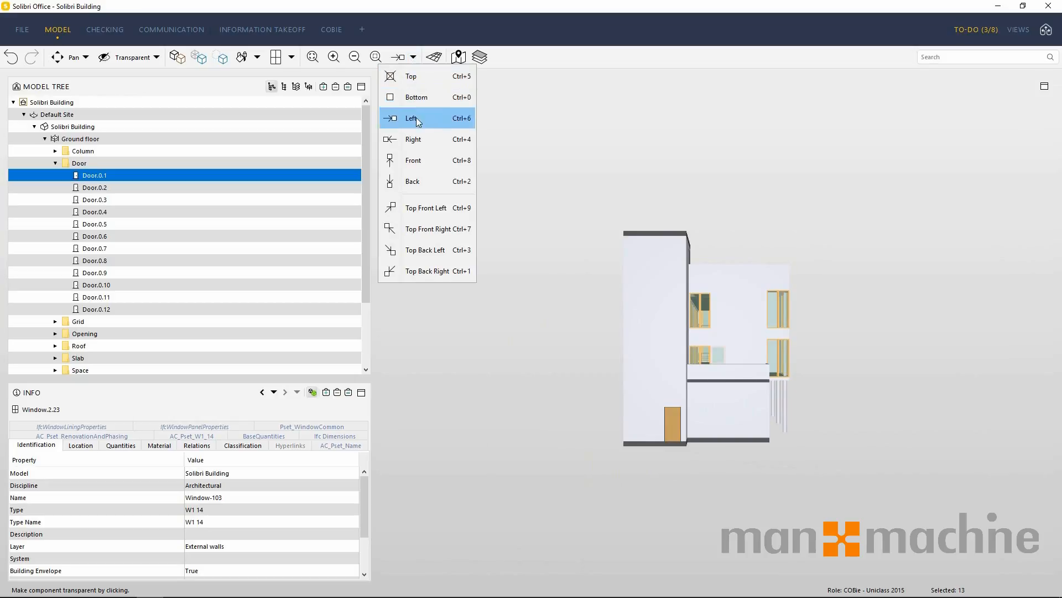
pyautogui.click(426, 207)
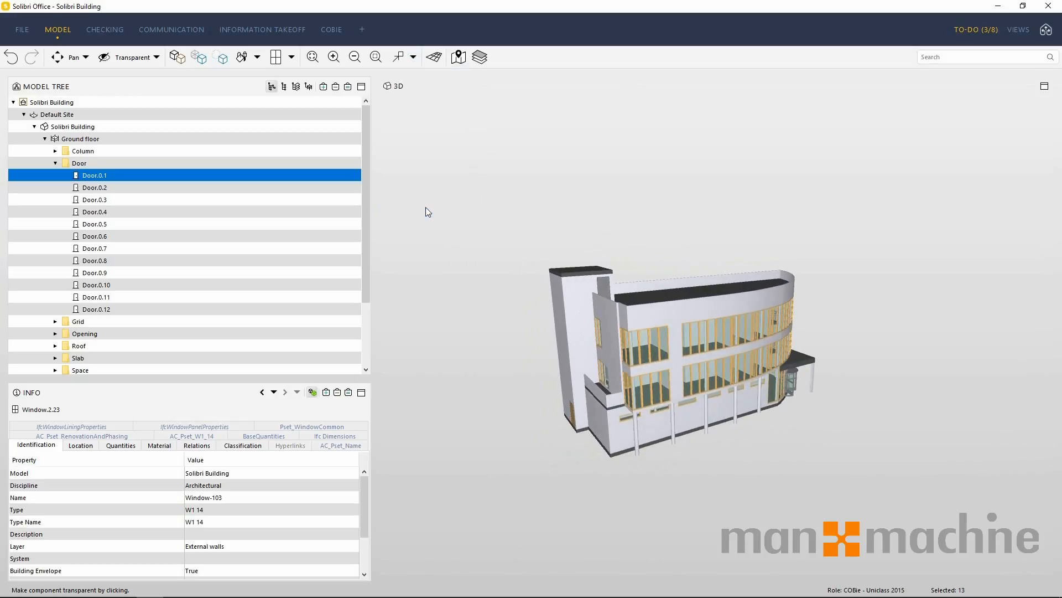
pyautogui.click(414, 57)
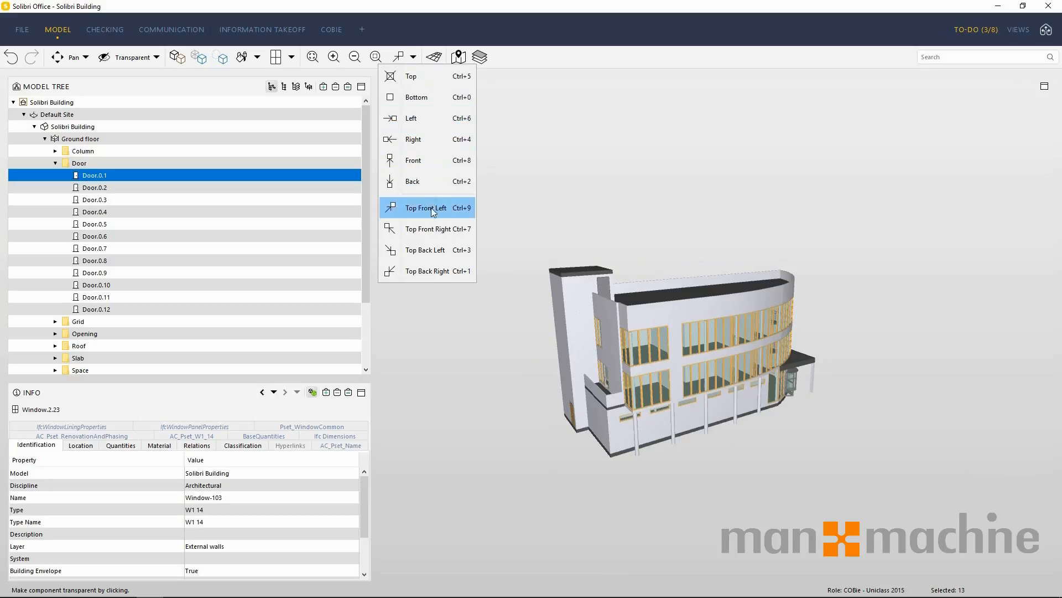
pyautogui.click(444, 270)
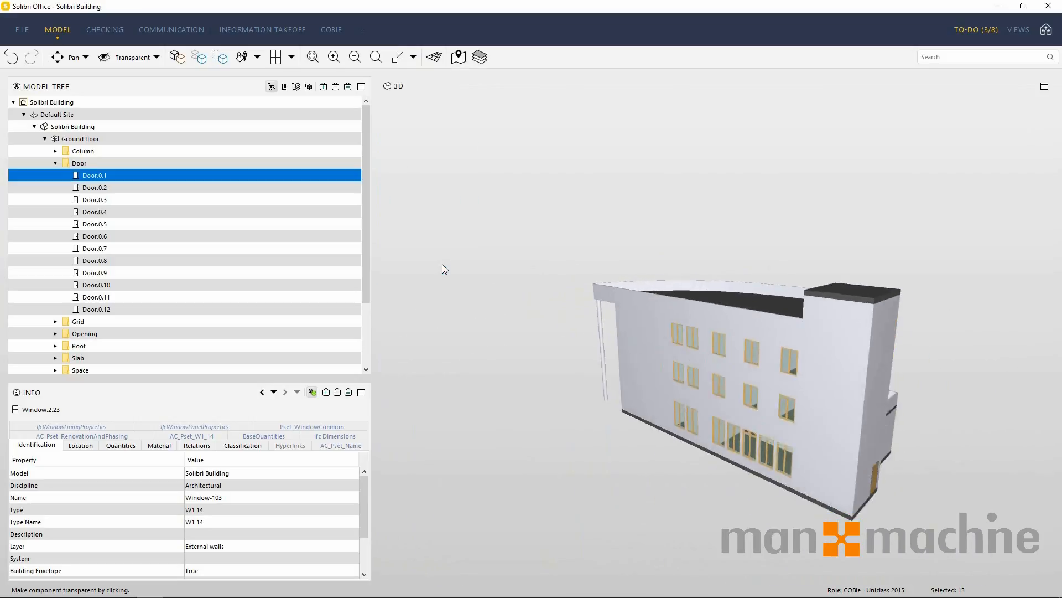
pyautogui.click(414, 57)
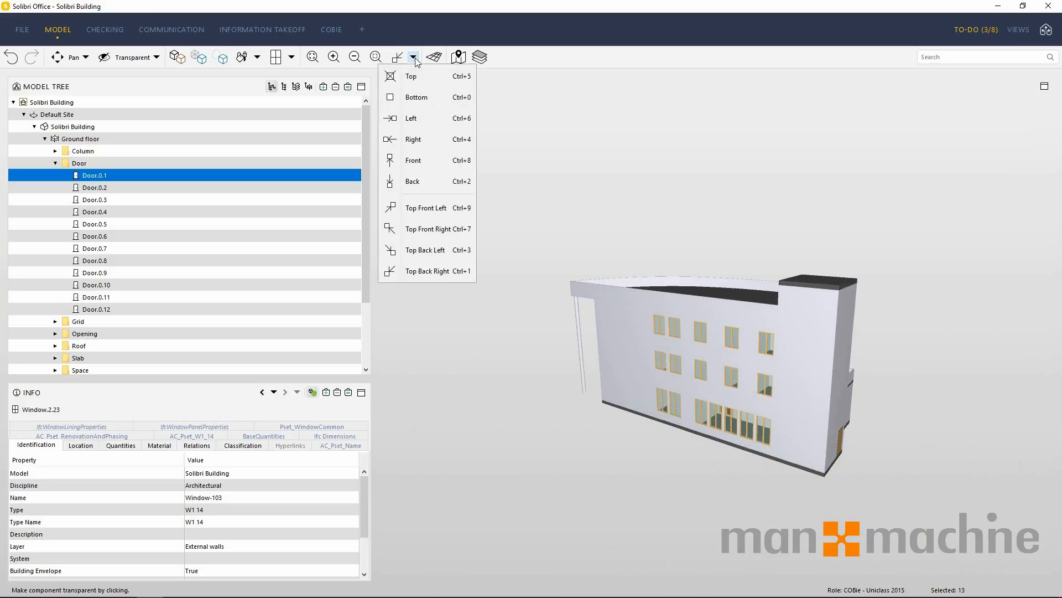
pyautogui.click(433, 229)
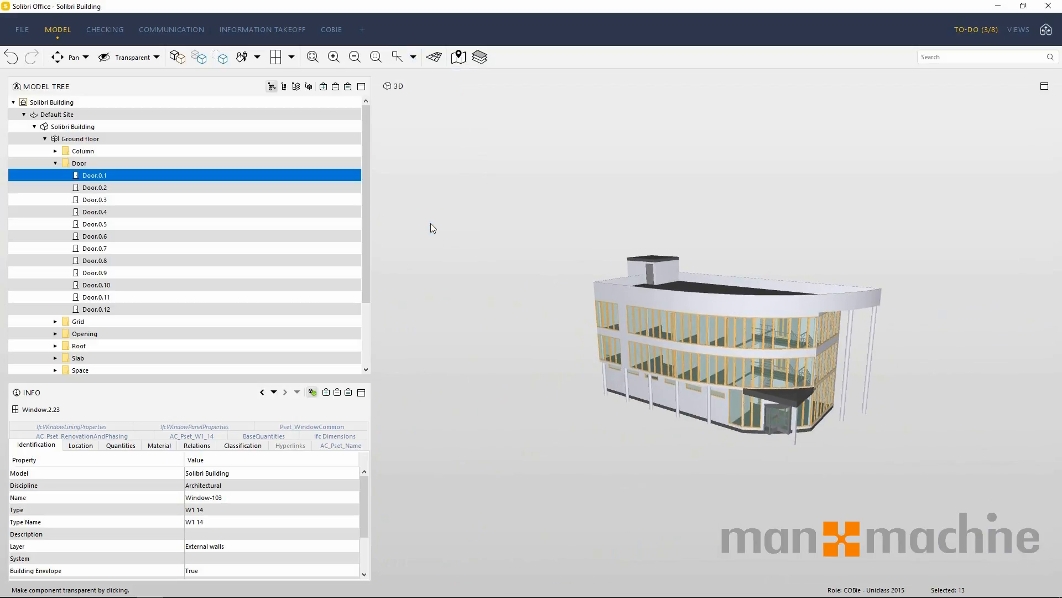
pyautogui.click(433, 60)
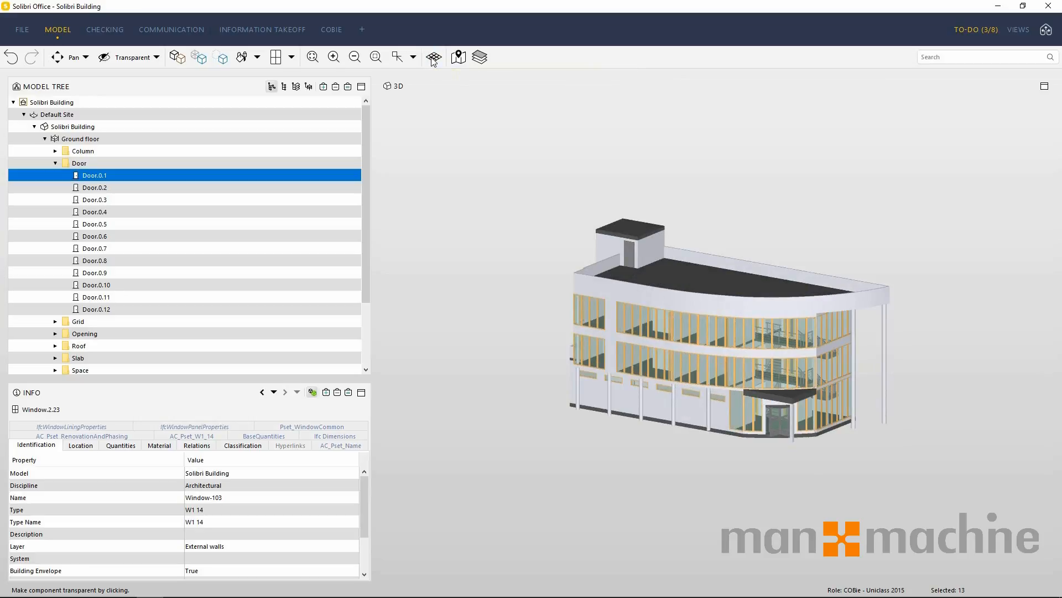
pyautogui.click(433, 60)
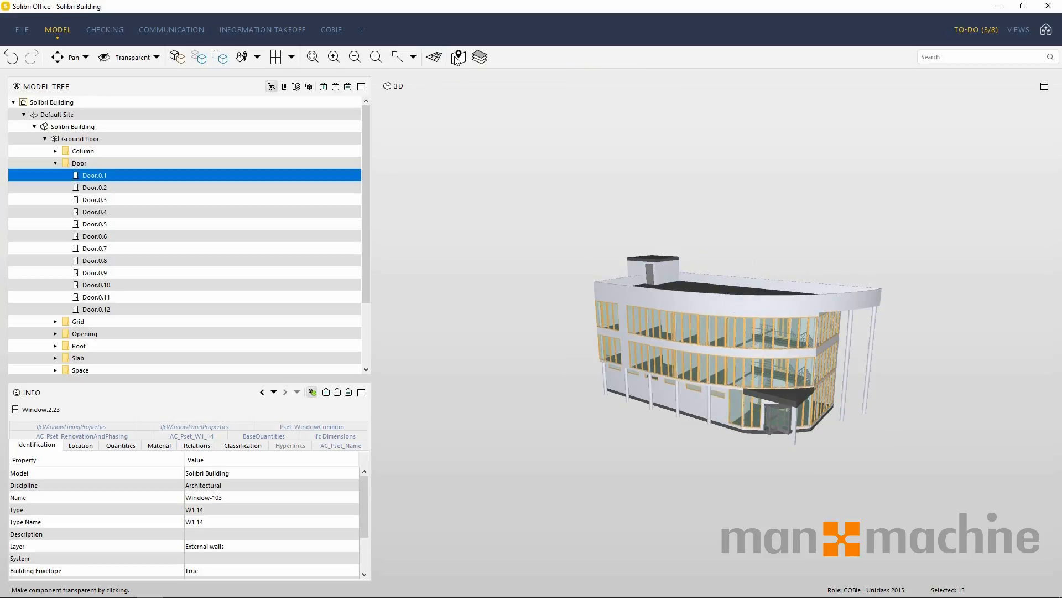
# Show the floor plan map in the 3D view and enlarge it until the Roof outline is readable.
pyautogui.click(457, 58)
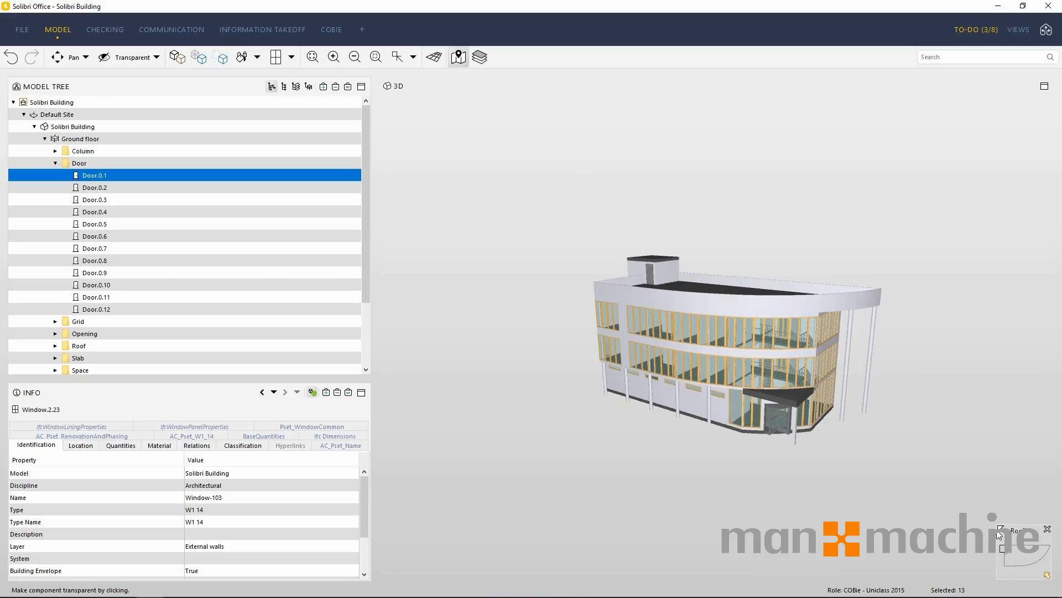
pyautogui.moveTo(999, 532); pyautogui.dragTo(898, 417)
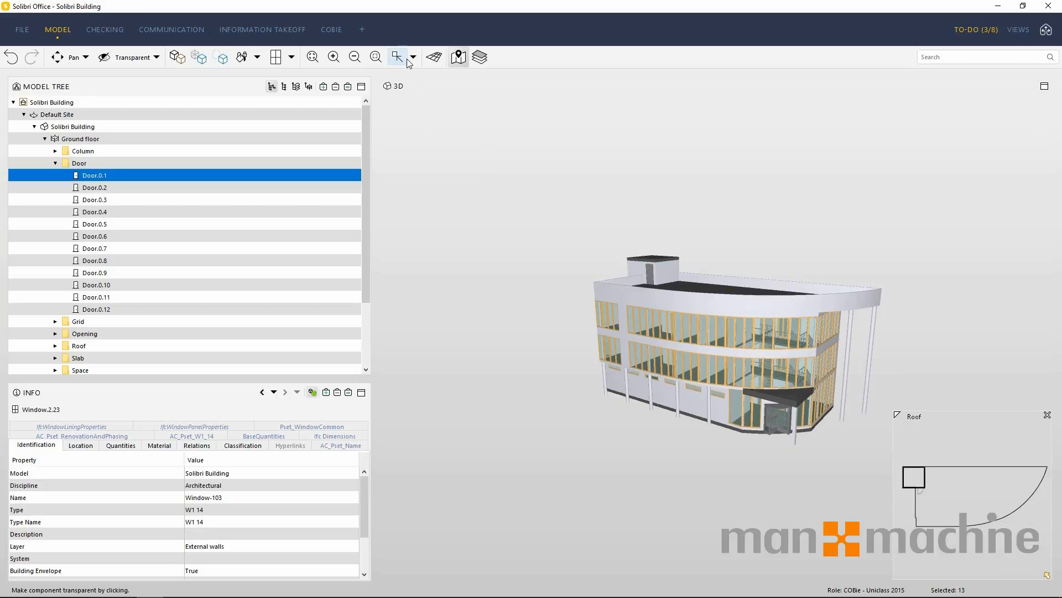
# Turn on the 2D drawing and grid overlay for the building, and lower its upper limit to the lower floors.
pyautogui.click(478, 57)
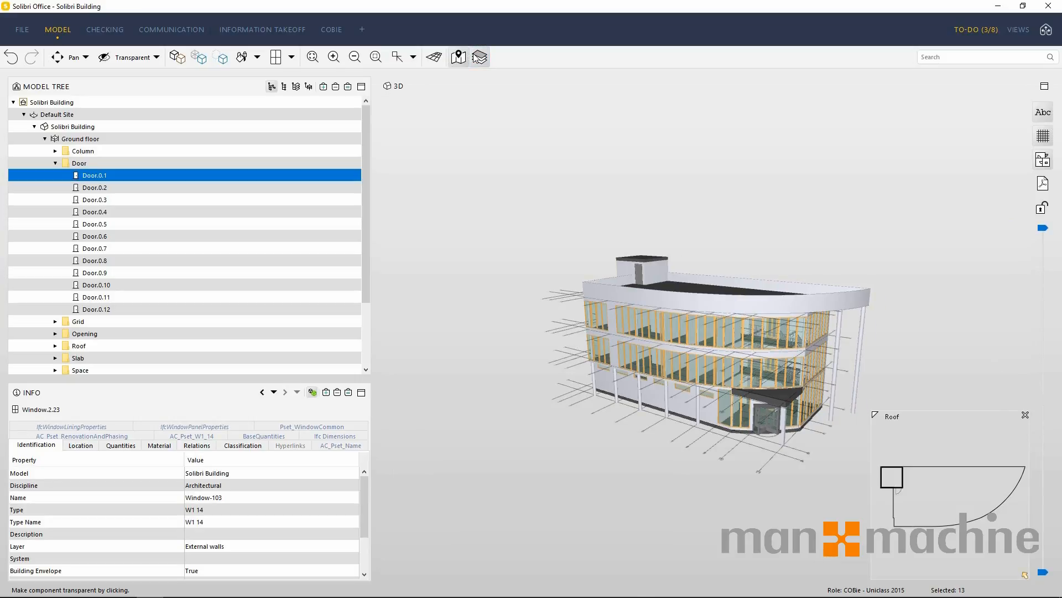
pyautogui.moveTo(558, 205); pyautogui.dragTo(576, 293)
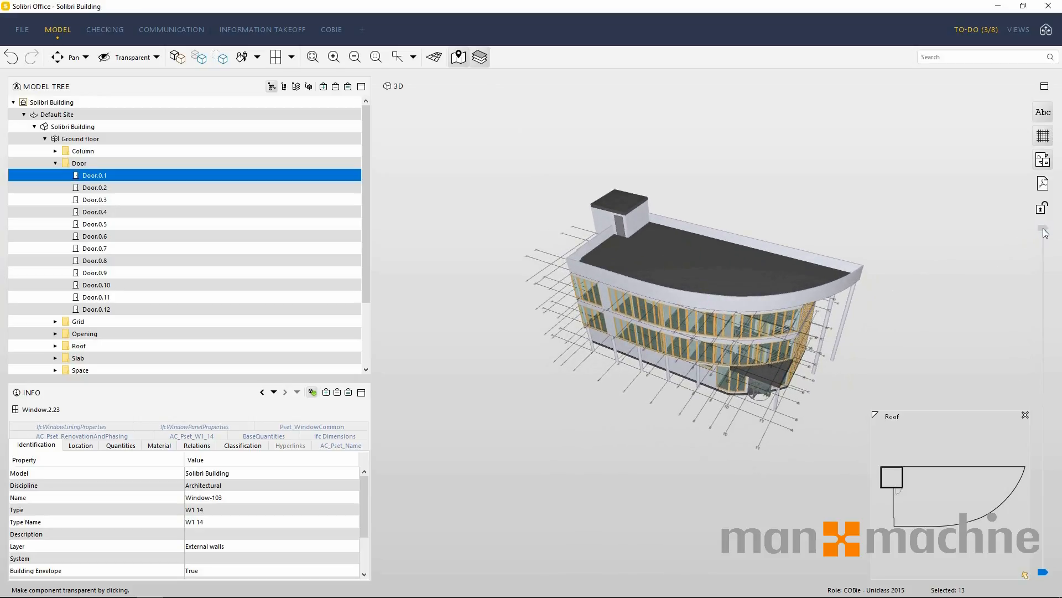
pyautogui.moveTo(1044, 228); pyautogui.dragTo(1043, 369)
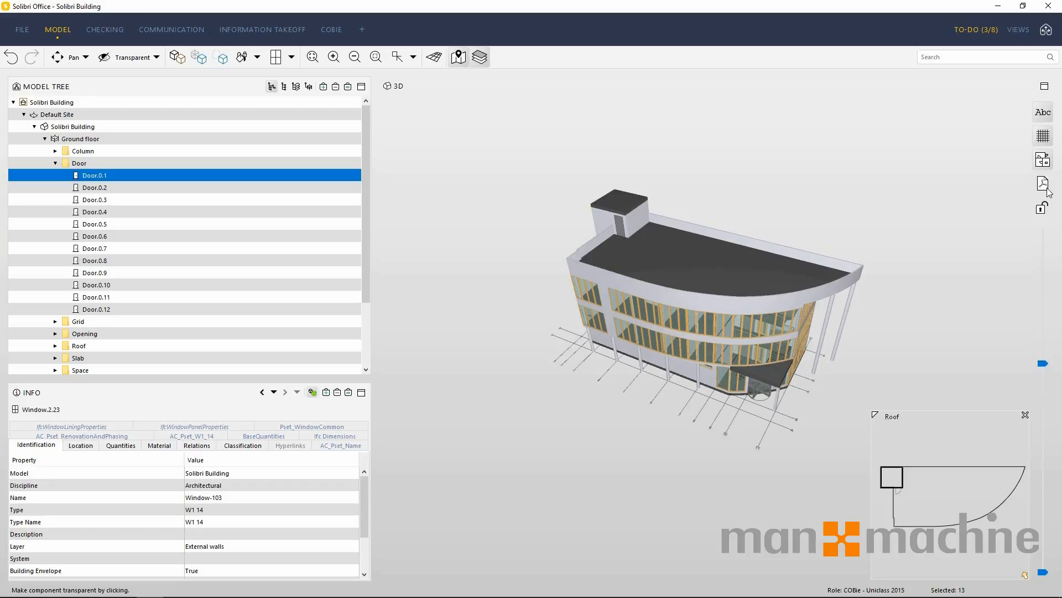
# Hide the grid lines and text labels of the 2D overlay in the 3D view.
pyautogui.click(1043, 137)
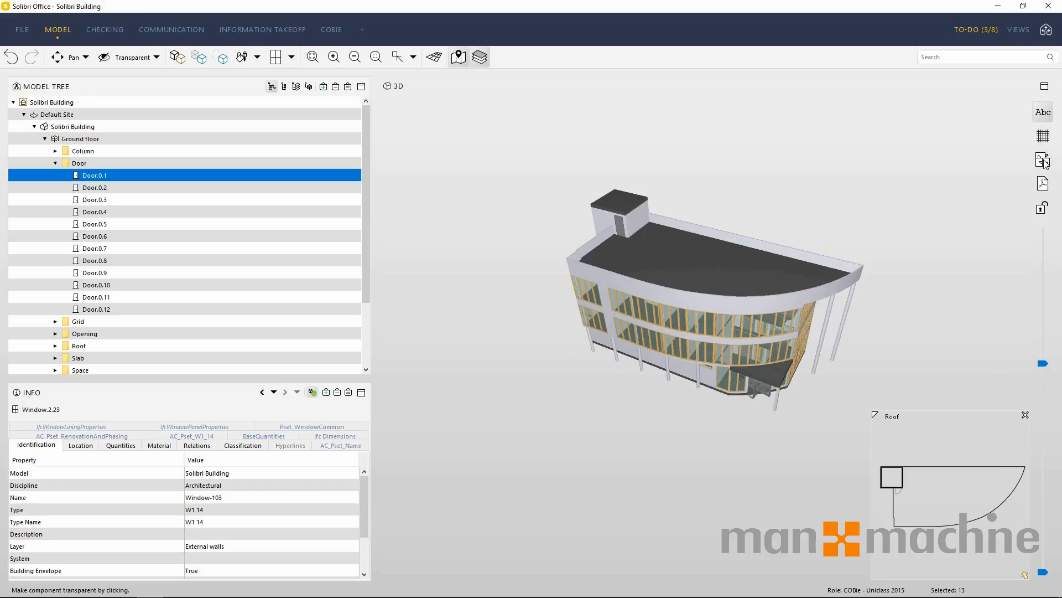
pyautogui.click(1043, 112)
pyautogui.click(1043, 160)
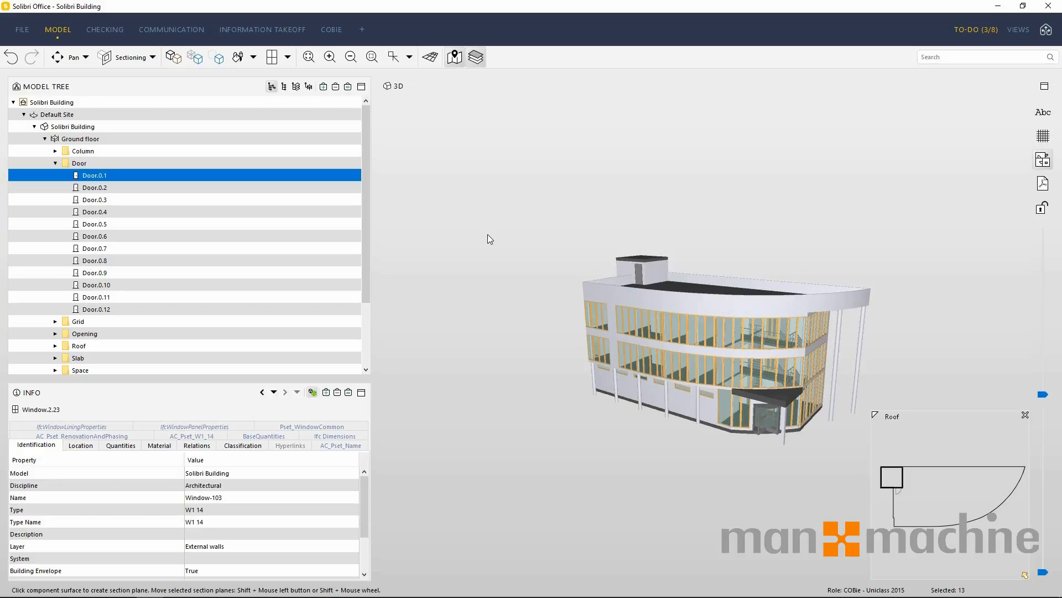
# Open the Checking view and read the descriptions of the COBie CIC Stage Rules and BIM Validation - Architectural rulesets, including the latter's sub-rulesets.
pyautogui.click(112, 34)
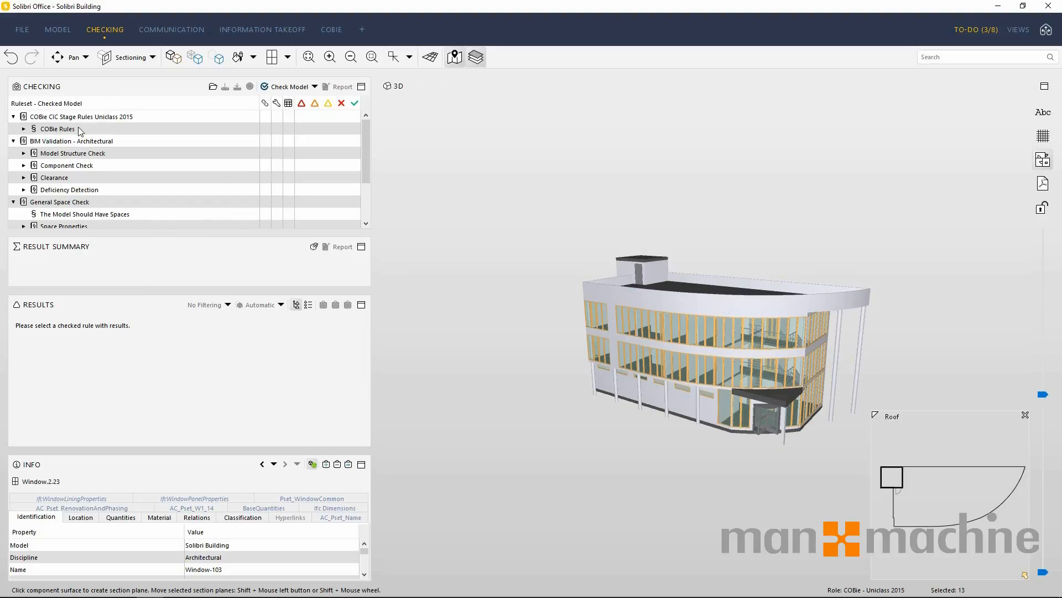
pyautogui.click(50, 117)
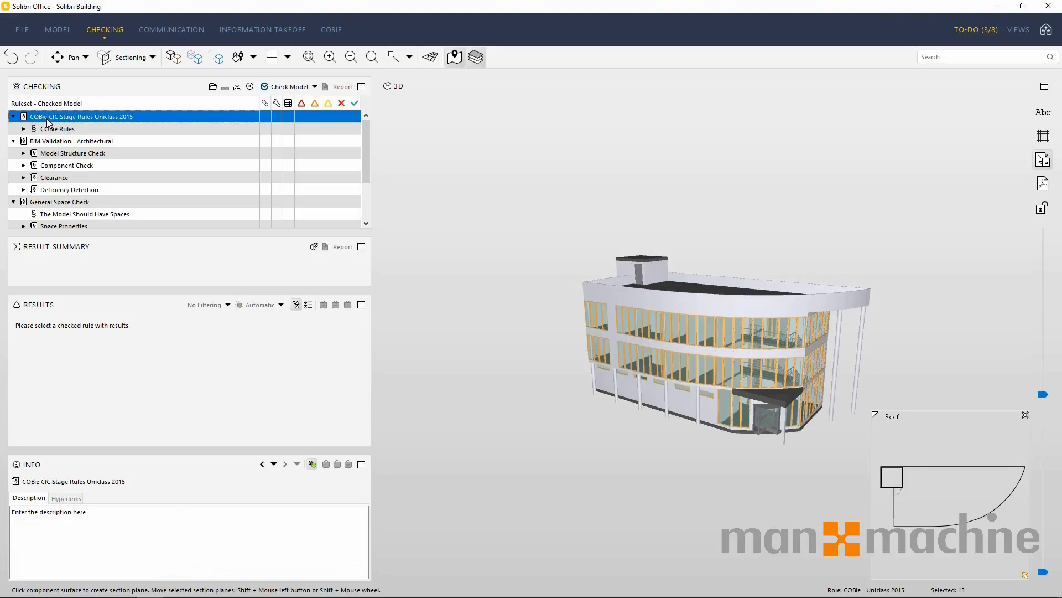
pyautogui.click(57, 143)
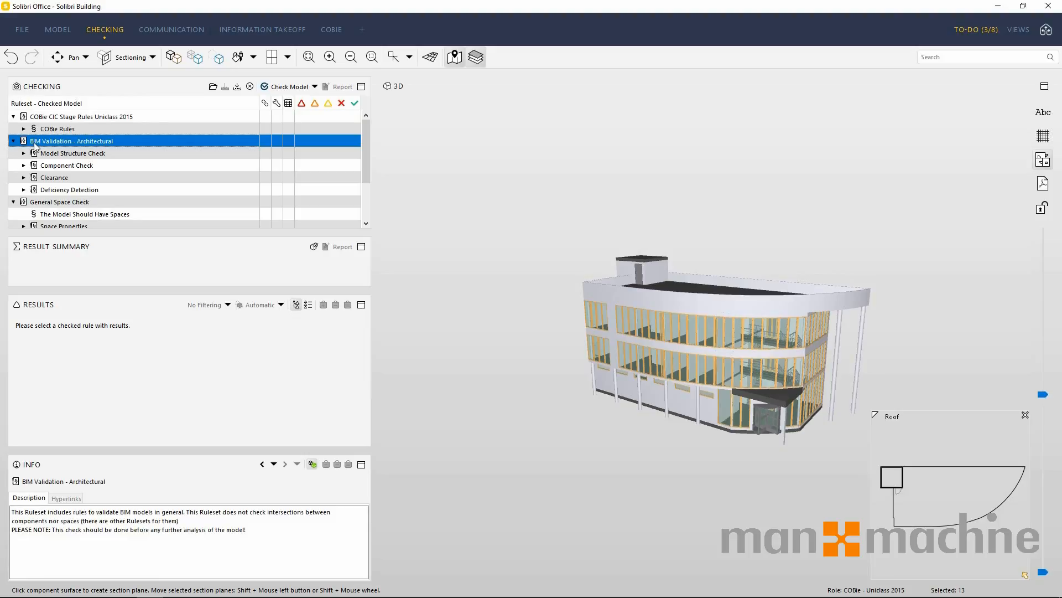
pyautogui.click(87, 154)
pyautogui.click(84, 166)
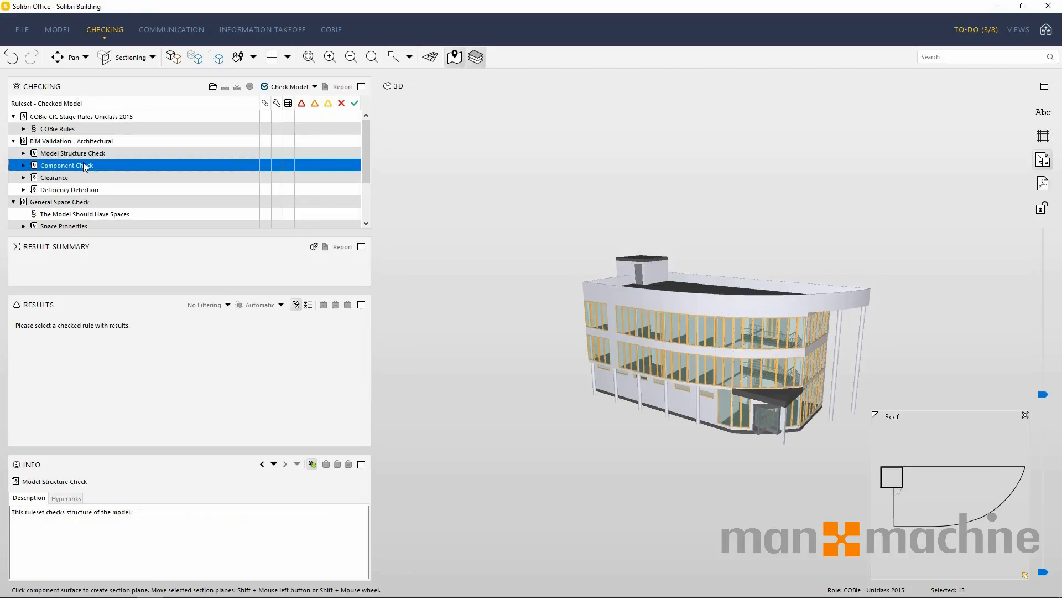
pyautogui.click(71, 178)
pyautogui.click(72, 189)
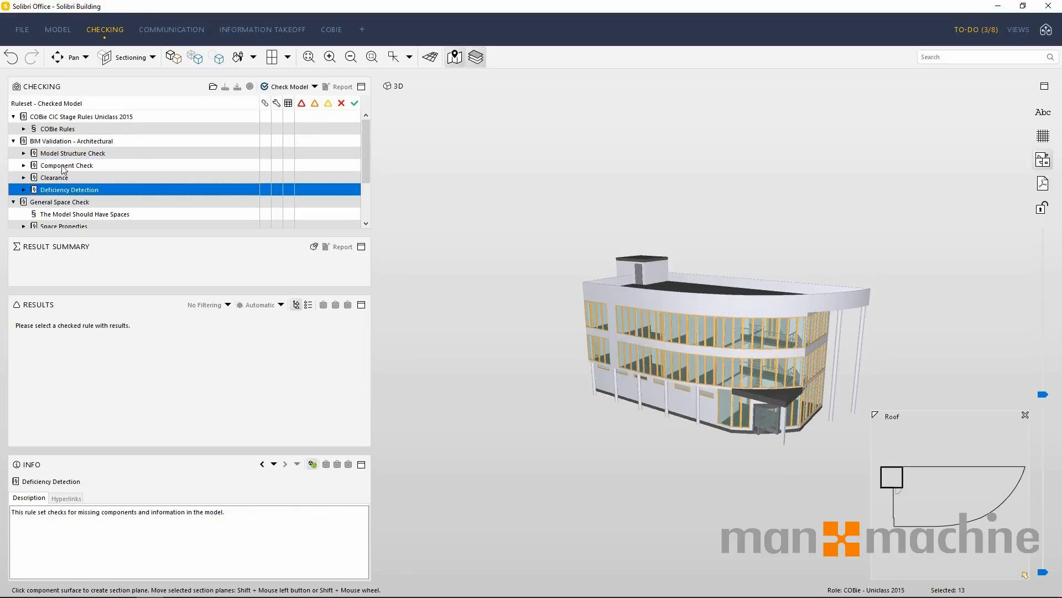
# Expand the Model Structure Check ruleset and read its rule descriptions from Model Hierarchy through Unique GUID values.
pyautogui.click(24, 153)
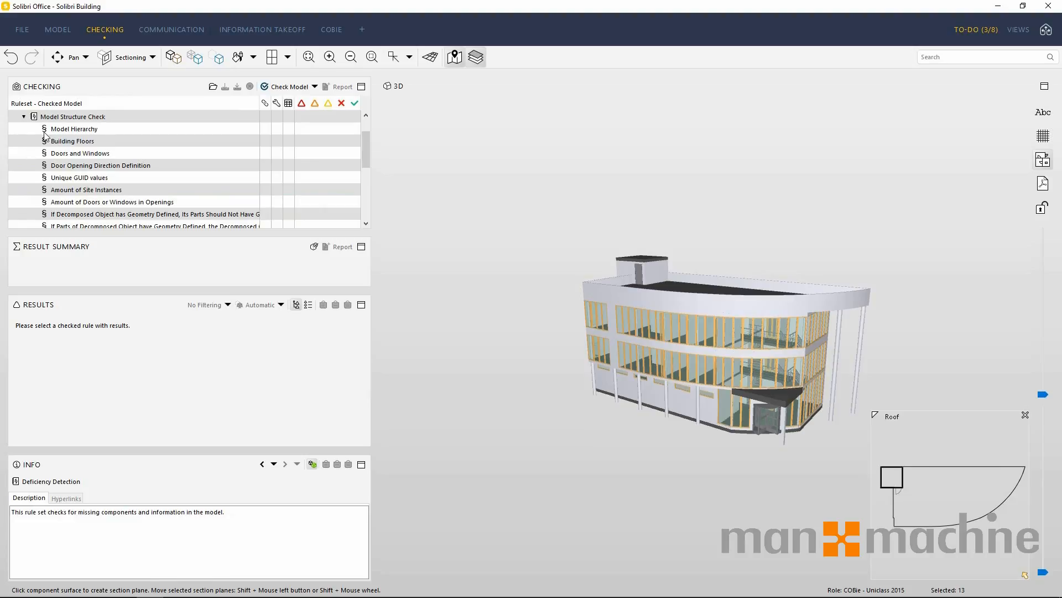
pyautogui.click(72, 130)
pyautogui.click(79, 142)
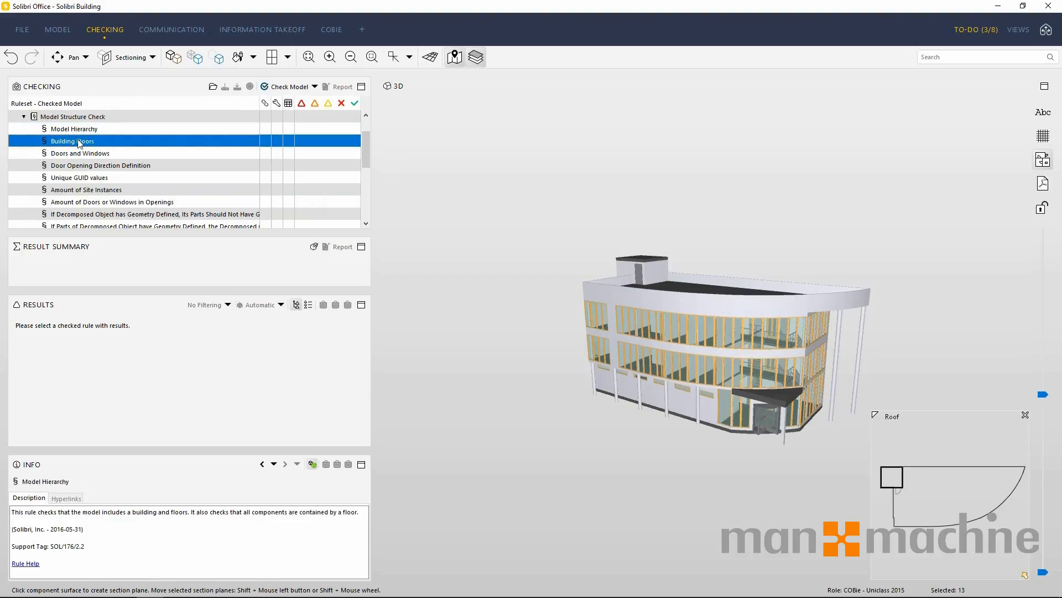
pyautogui.click(82, 154)
pyautogui.click(86, 167)
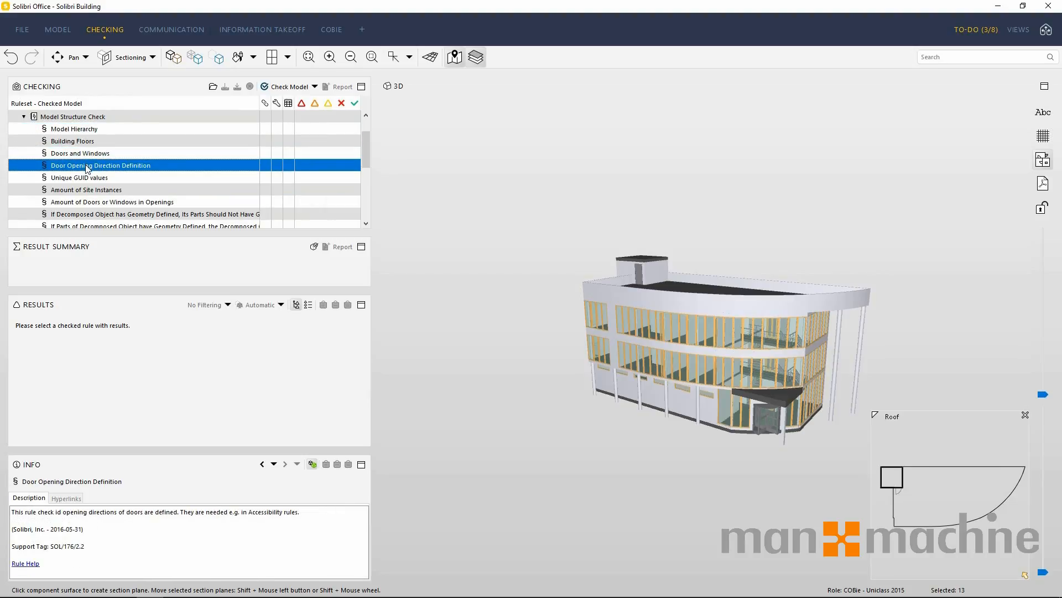
pyautogui.click(89, 179)
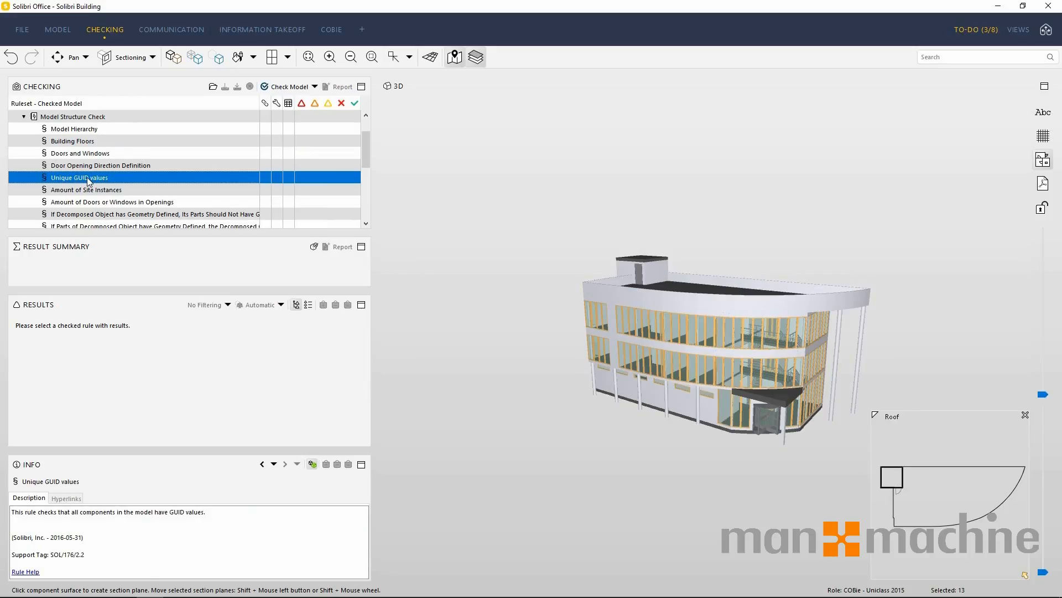
# Run the model check against the loaded rulesets, proceeding despite the incomplete tasks.
pyautogui.click(282, 89)
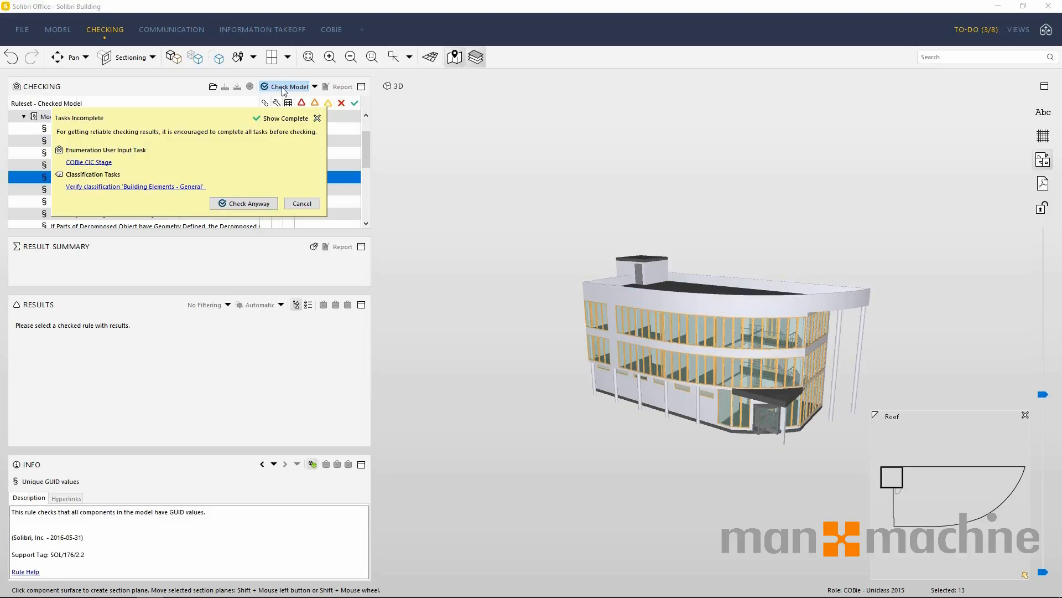
pyautogui.click(257, 205)
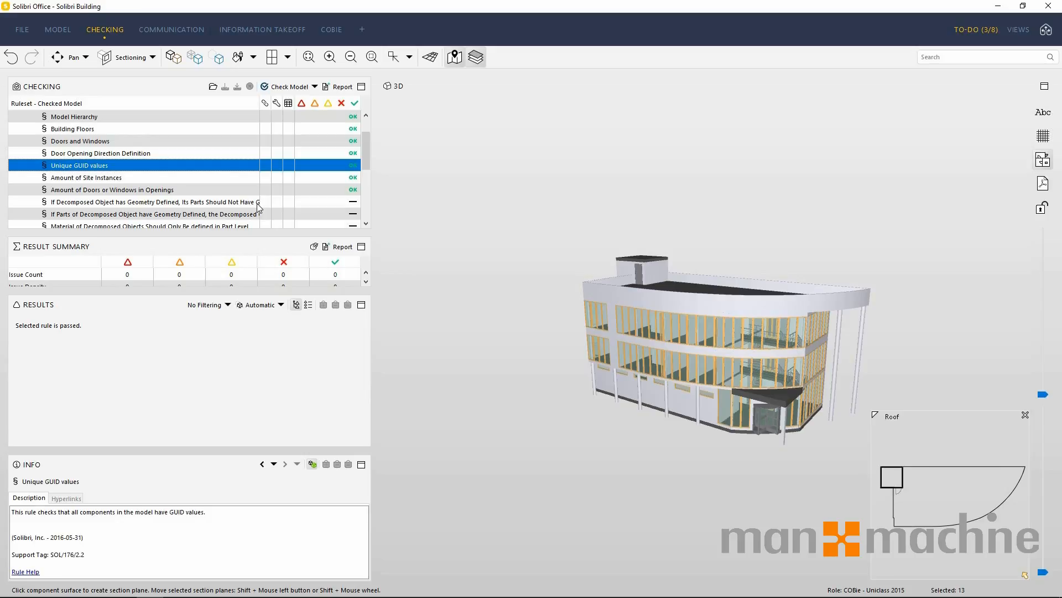
pyautogui.scroll(1, 259, 209)
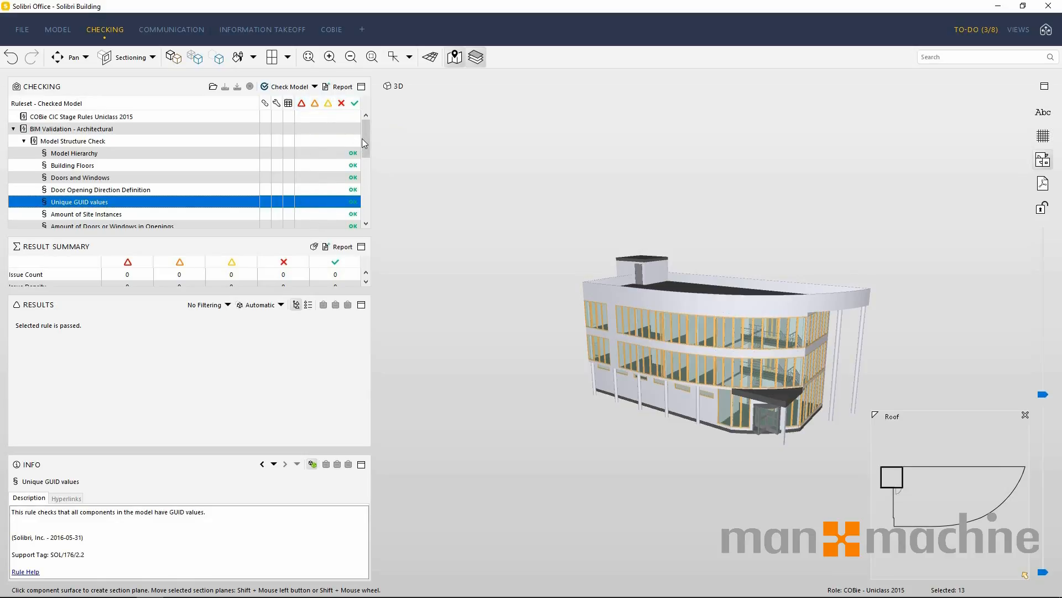
# Expand Component Check and its Component Dimensions group down to the rules under Wall Dimensions Should Be Sensible.
pyautogui.moveTo(364, 134); pyautogui.dragTo(364, 180)
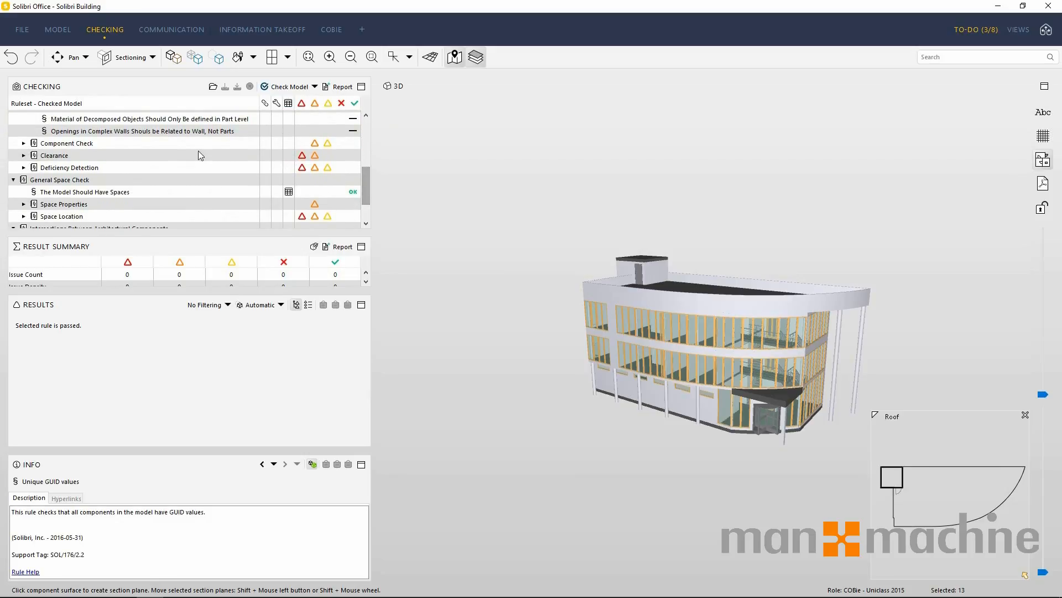
pyautogui.click(54, 143)
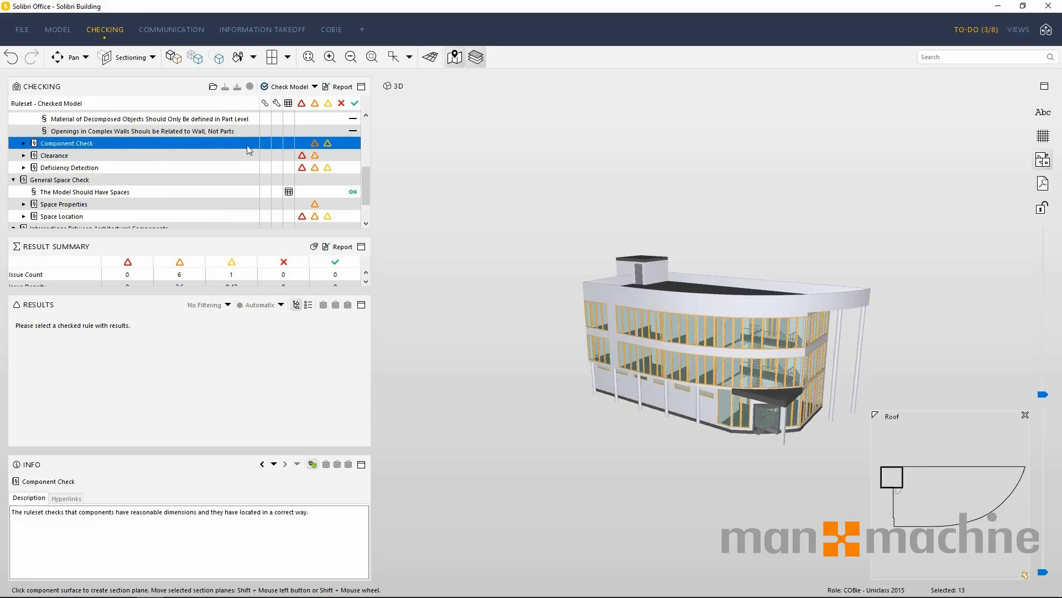
pyautogui.click(24, 144)
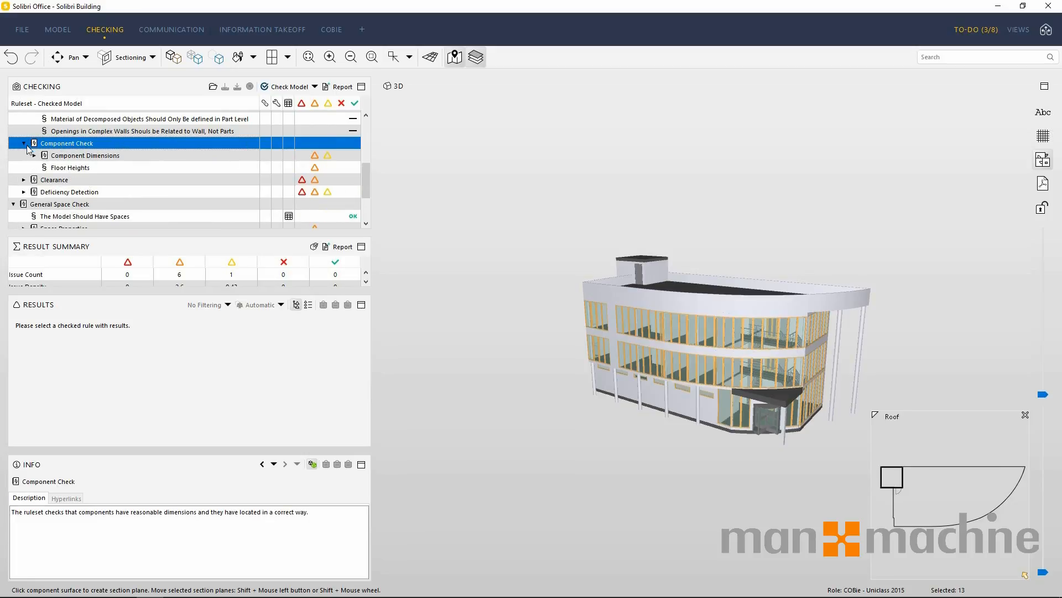
pyautogui.click(35, 156)
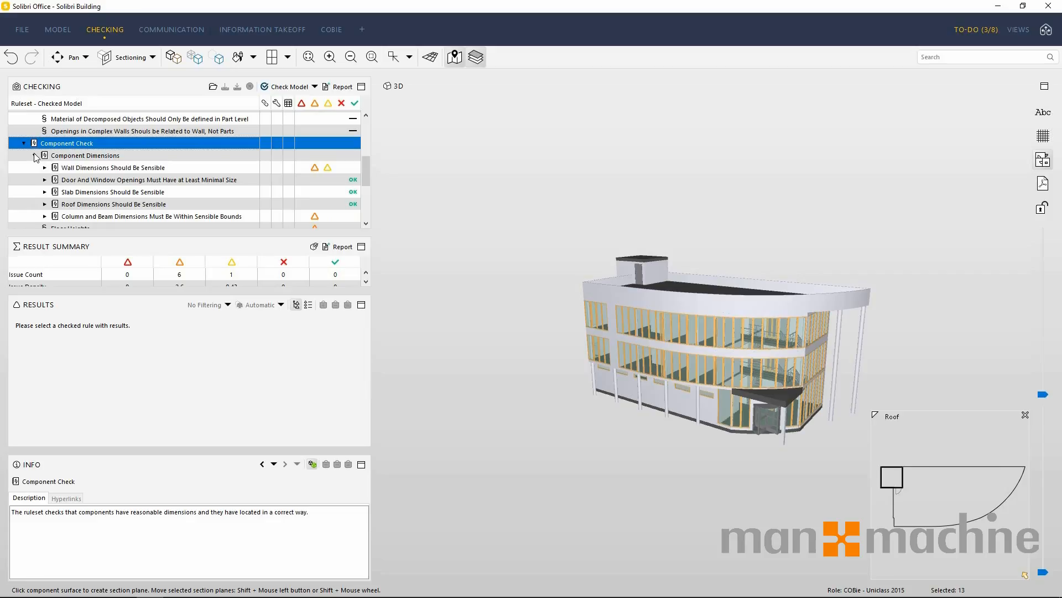
pyautogui.click(89, 170)
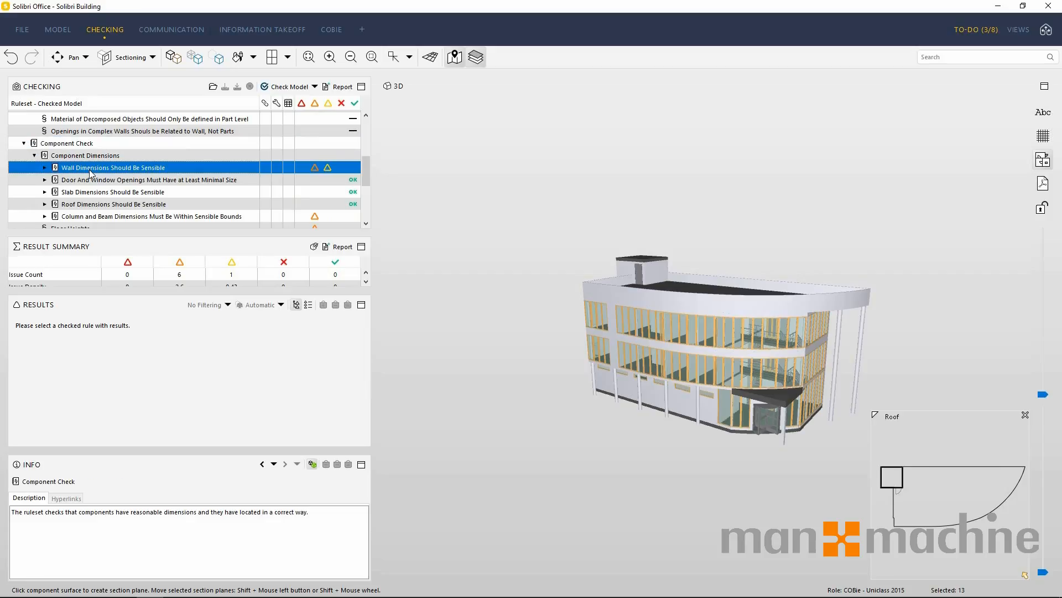
pyautogui.click(45, 168)
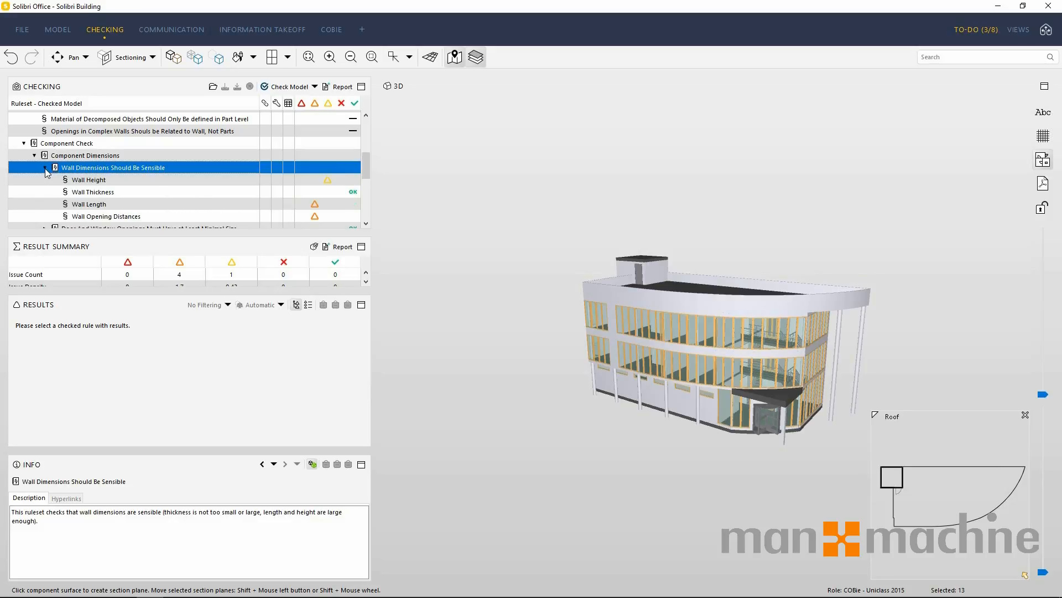
# Review the check results of the Wall Height, Wall Length and Wall Opening Distances rules.
pyautogui.click(105, 181)
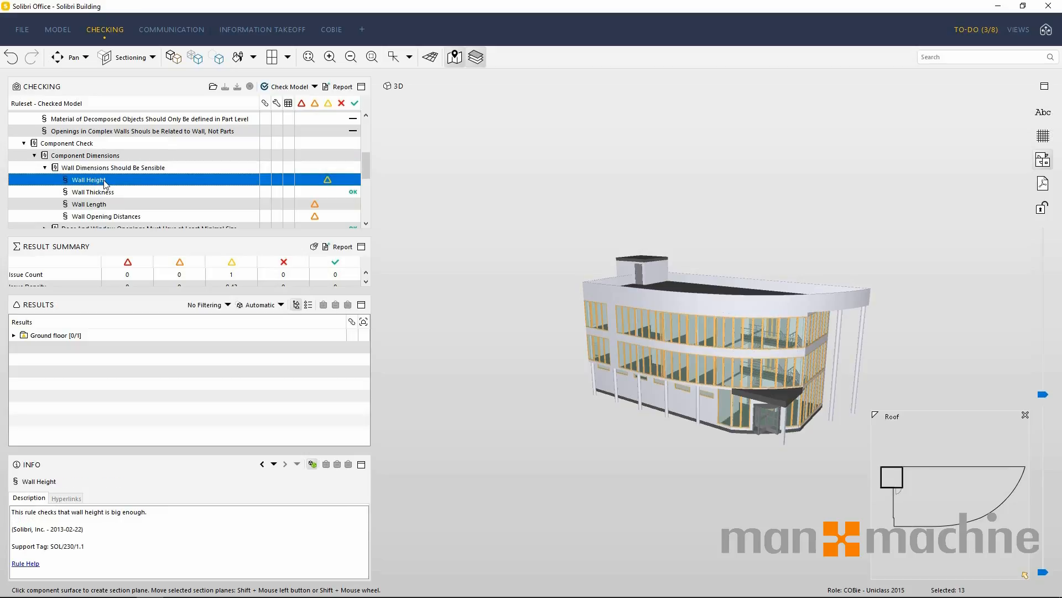
pyautogui.click(112, 204)
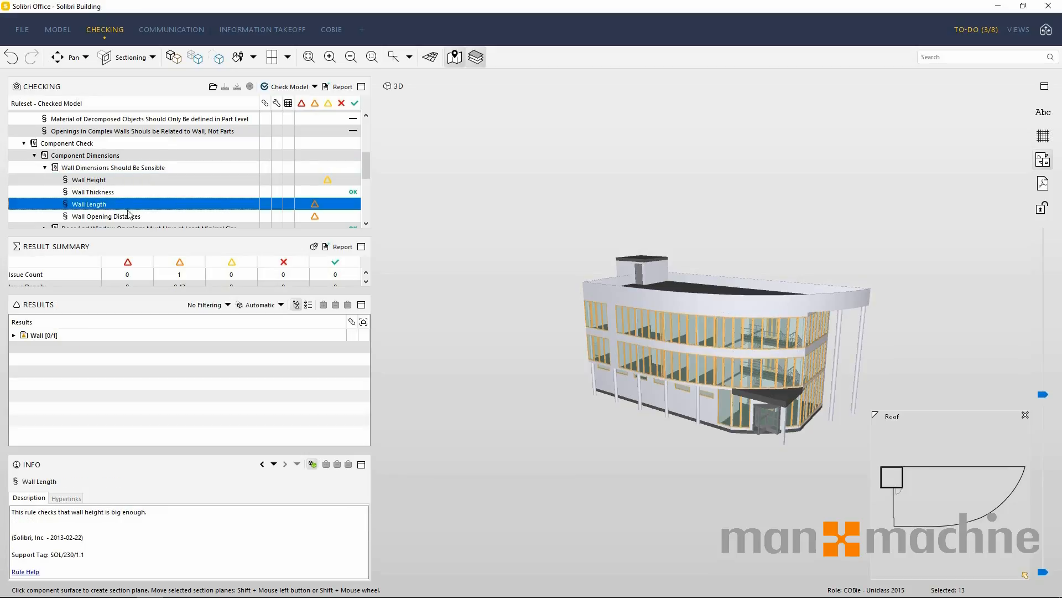
pyautogui.click(134, 219)
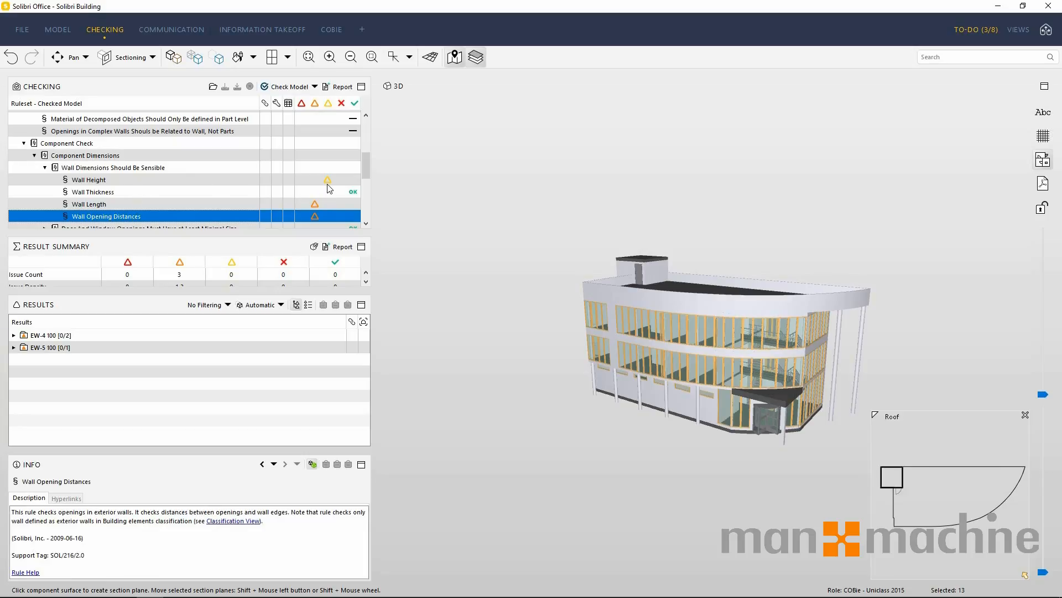
# Isolate the ground floor IW-5 30 result of the Wall Height rule in 3D, and inspect the flagged wall from several angles.
pyautogui.click(83, 183)
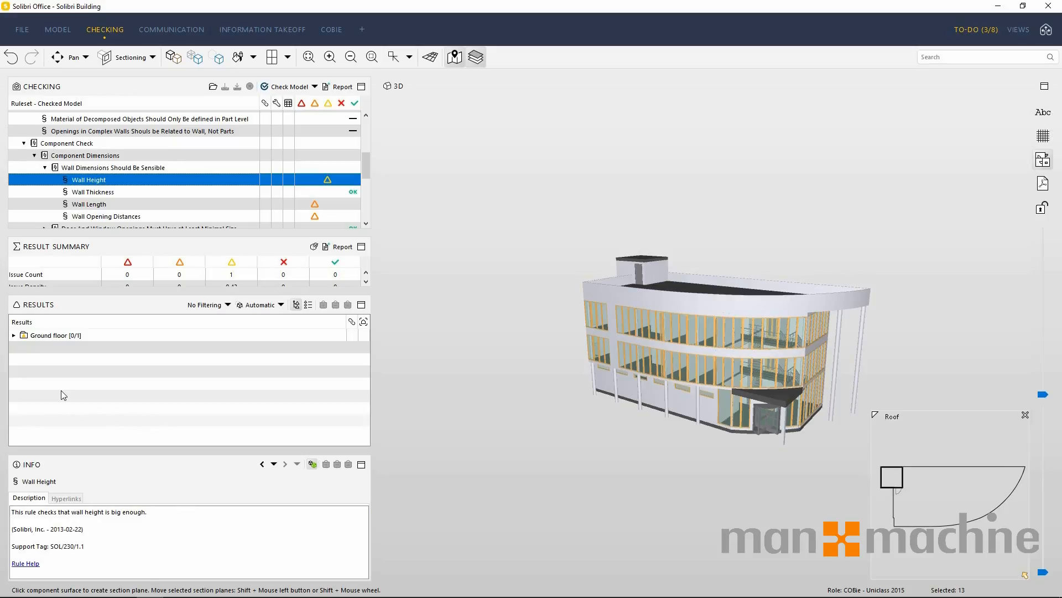
pyautogui.click(14, 335)
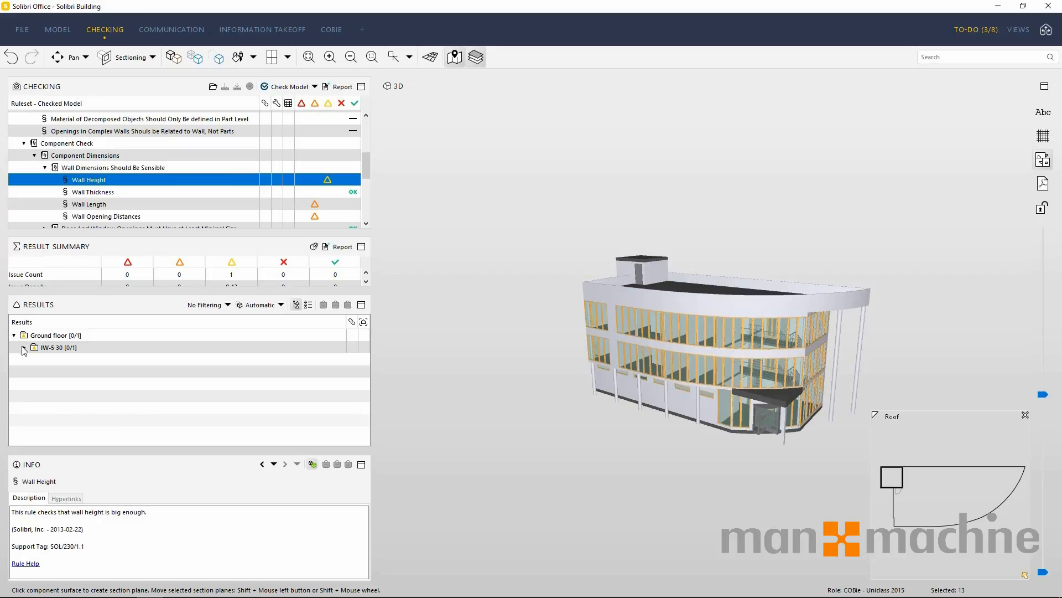
pyautogui.click(25, 348)
pyautogui.click(51, 349)
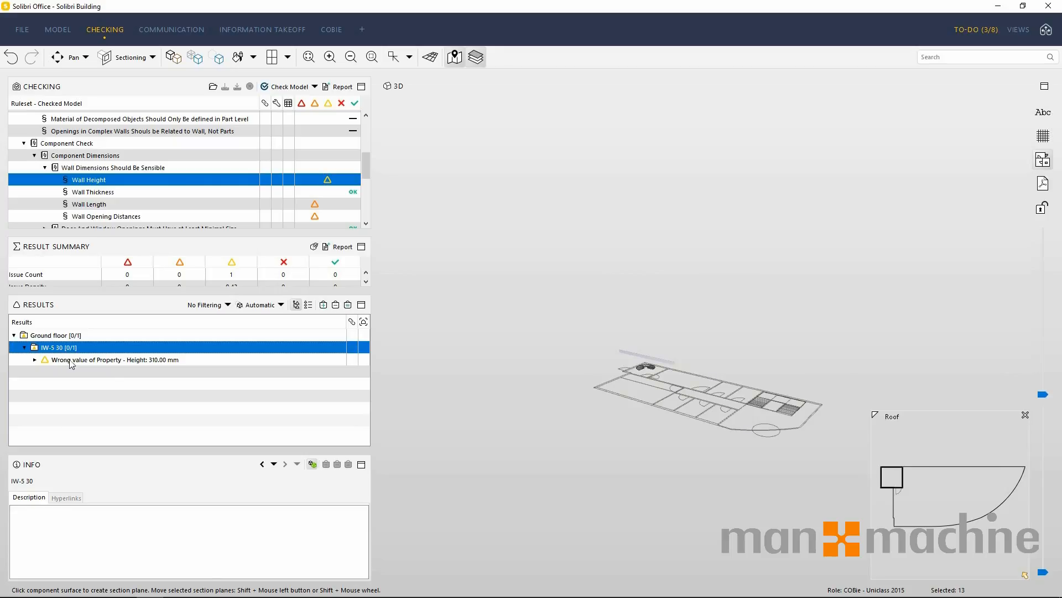
pyautogui.scroll(8, 671, 364)
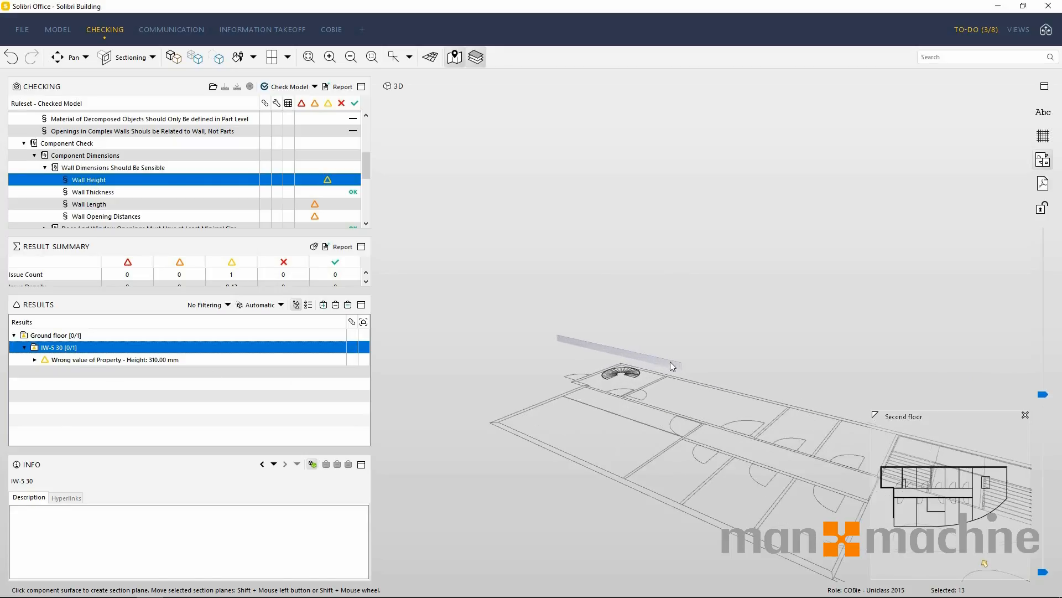
pyautogui.scroll(5, 524, 374)
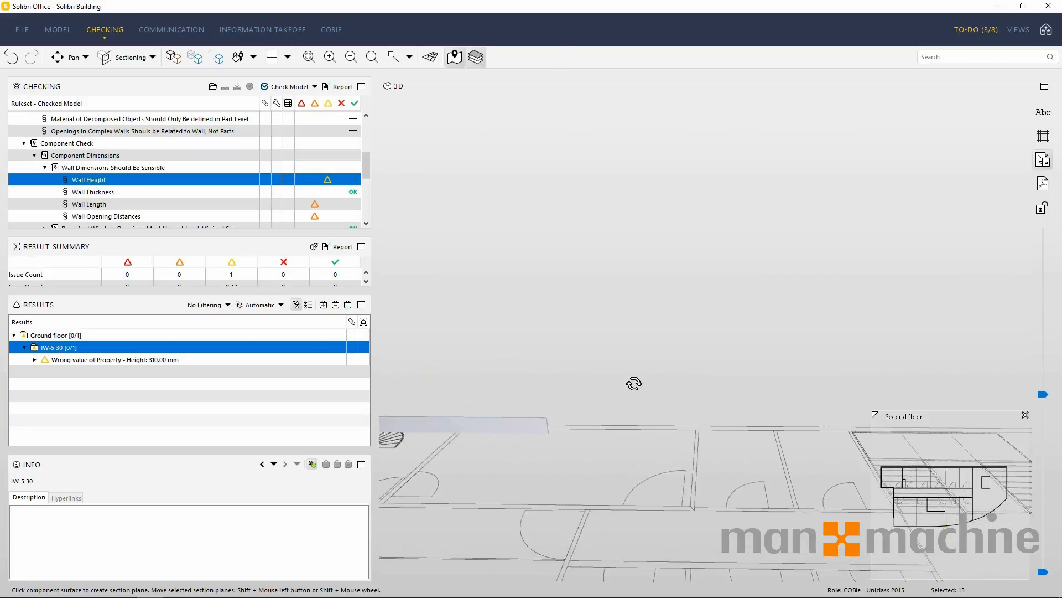
pyautogui.moveTo(518, 437); pyautogui.dragTo(831, 235)
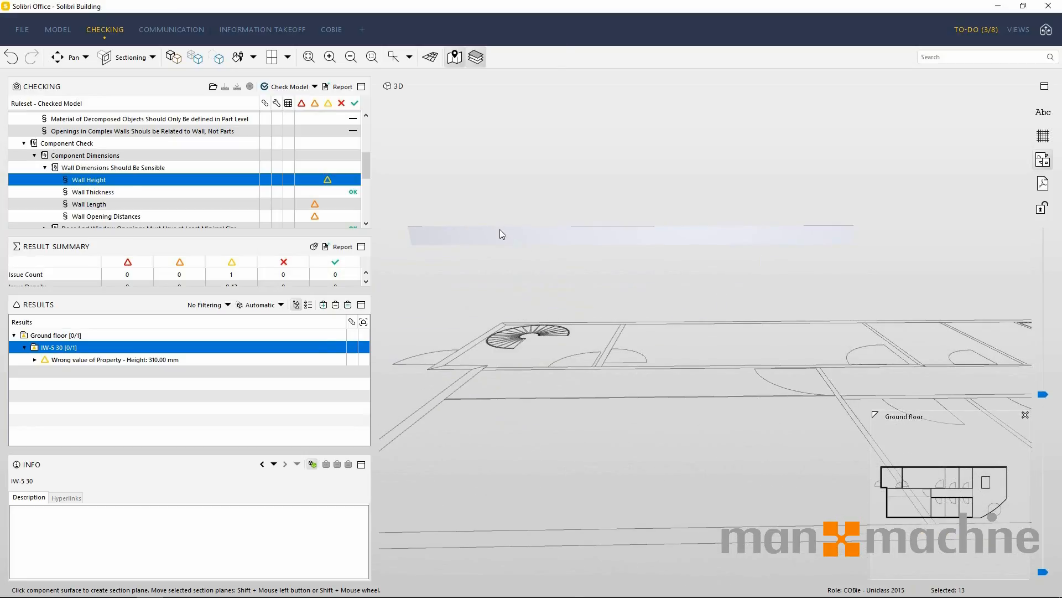
pyautogui.moveTo(499, 230); pyautogui.dragTo(640, 274, button='middle')
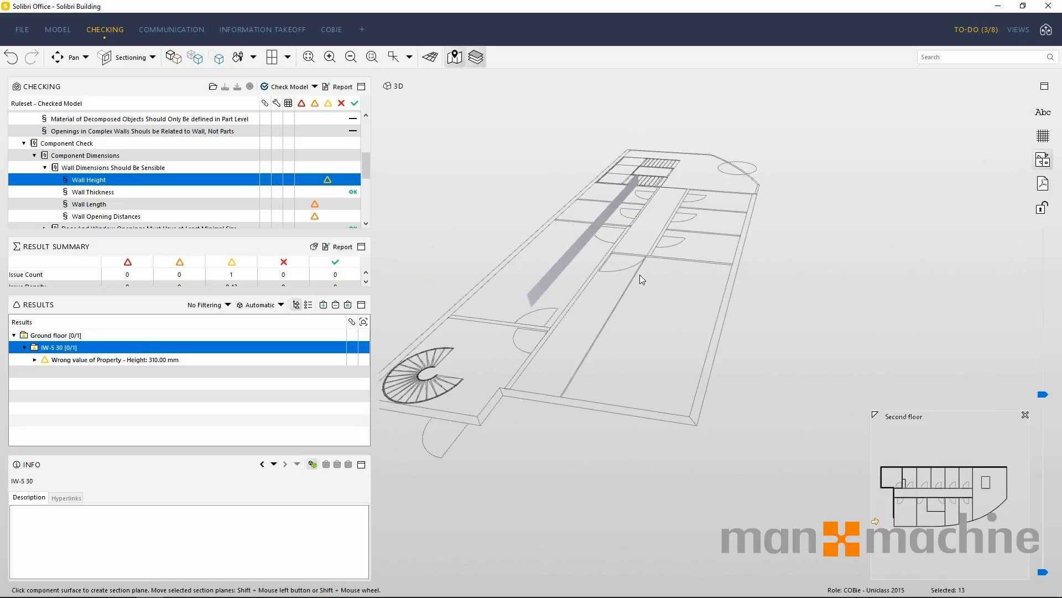
# Bring all building components back into view and cut a section through the end wall to expose the interior floors.
pyautogui.click(173, 57)
pyautogui.click(102, 58)
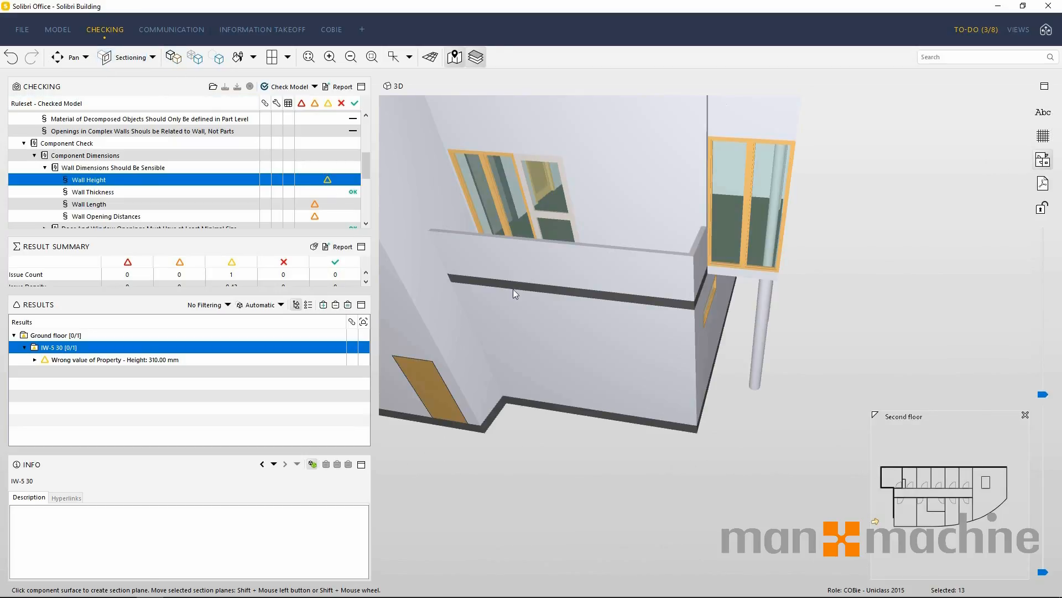
pyautogui.click(547, 310)
pyautogui.keyDown('shift'); pyautogui.moveTo(579, 460); pyautogui.dragTo(620, 387); pyautogui.keyUp('shift')
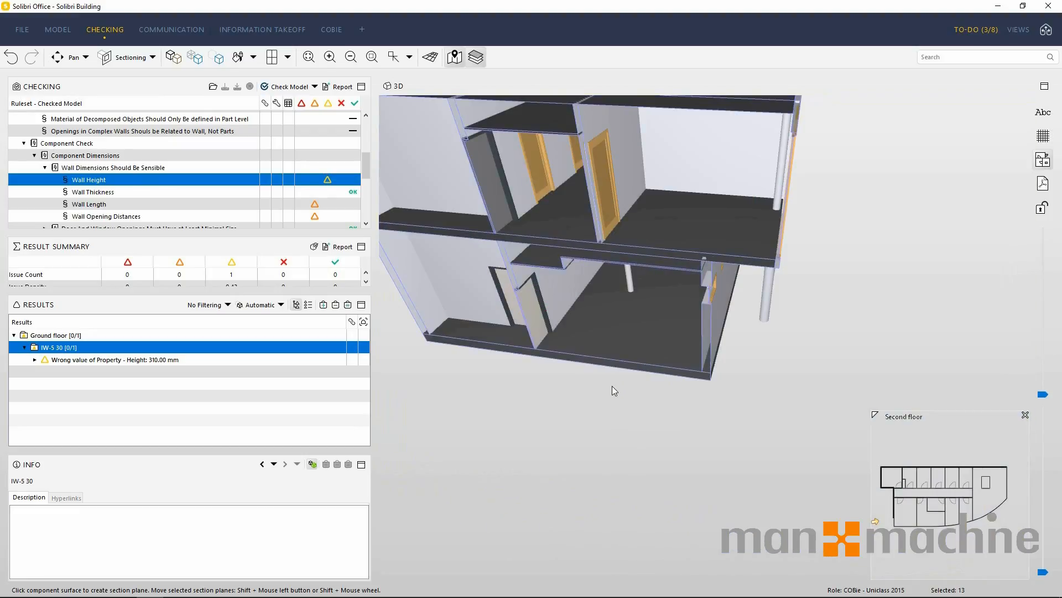
# View the sectioned ground floor up close and show the properties of the shallow wall below the ceiling with the Info tool.
pyautogui.moveTo(612, 386); pyautogui.dragTo(603, 271, button='middle')
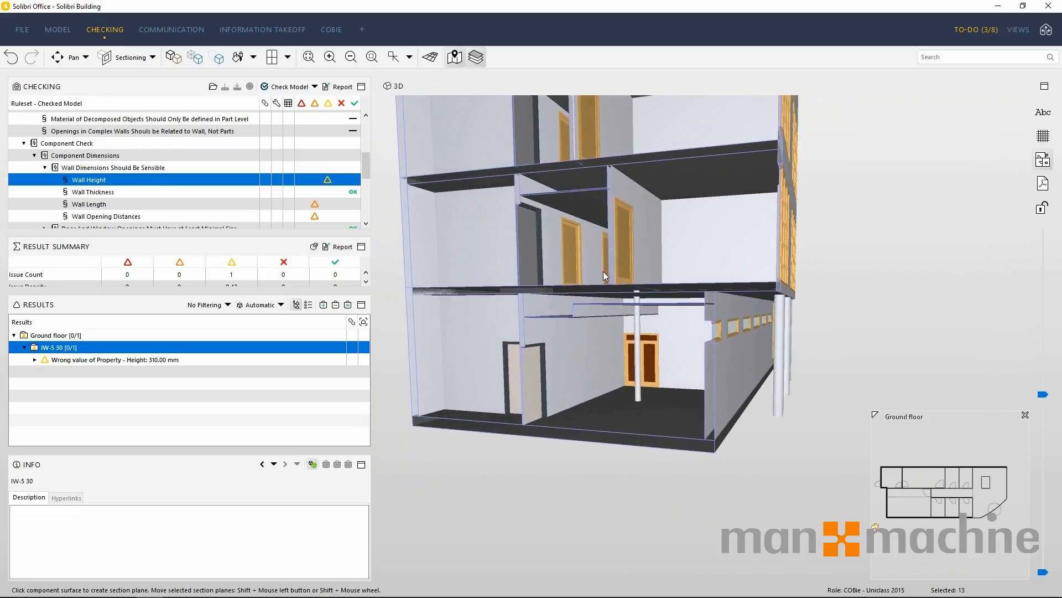
pyautogui.scroll(3, 582, 317)
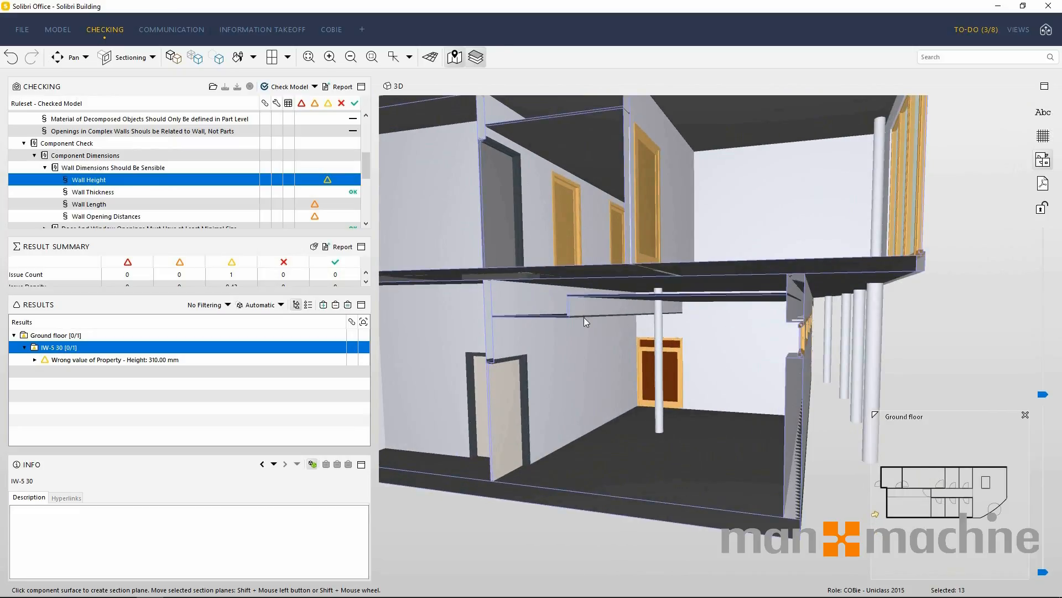
pyautogui.moveTo(583, 317); pyautogui.dragTo(574, 290, button='middle')
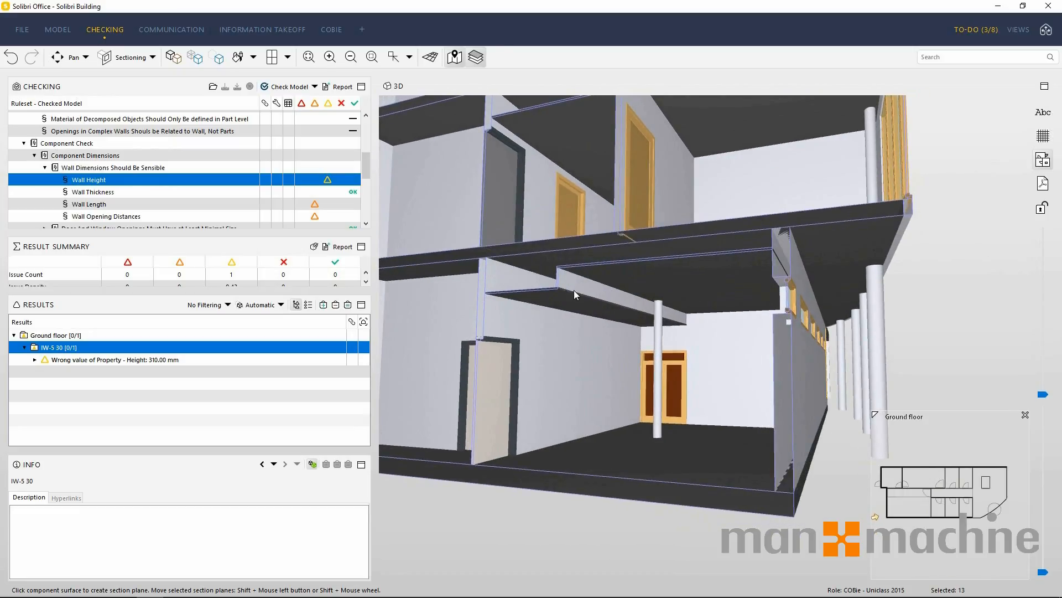
pyautogui.click(152, 57)
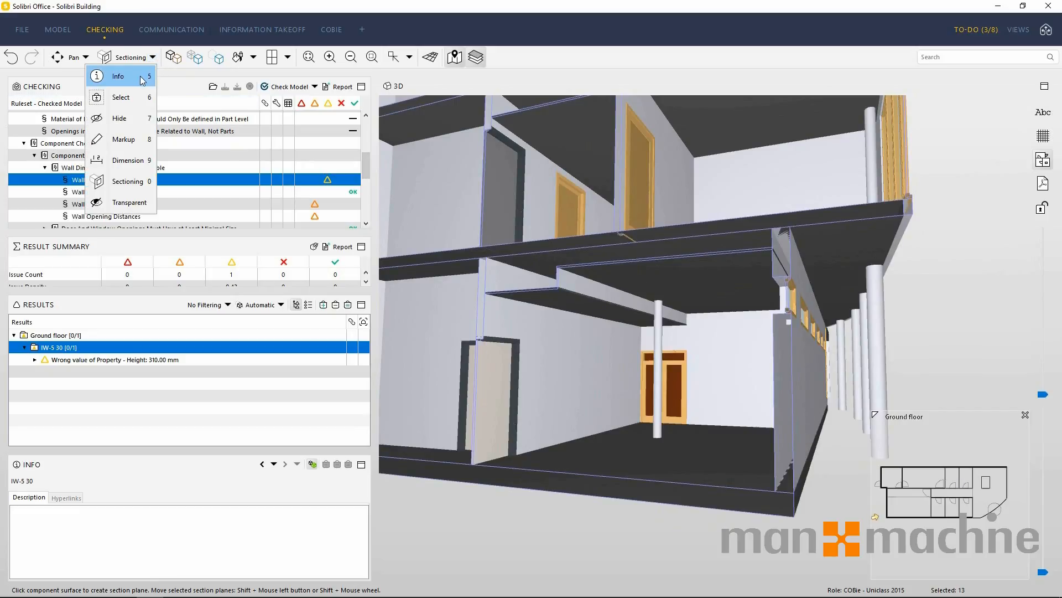
pyautogui.click(143, 77)
pyautogui.click(590, 285)
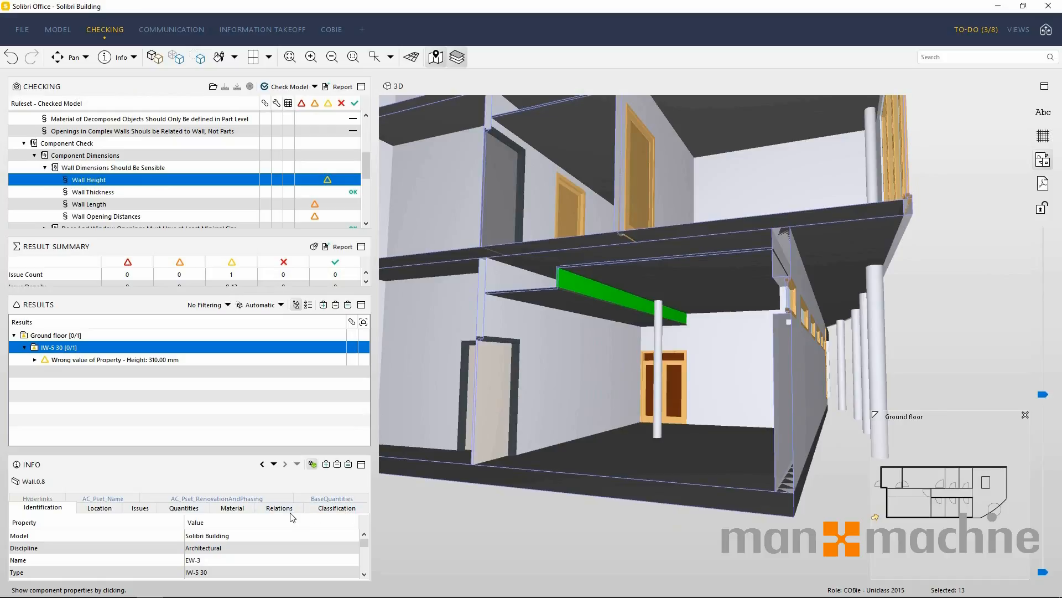
# Review the wall's Material, Quantities, Issues and Location properties.
pyautogui.click(241, 512)
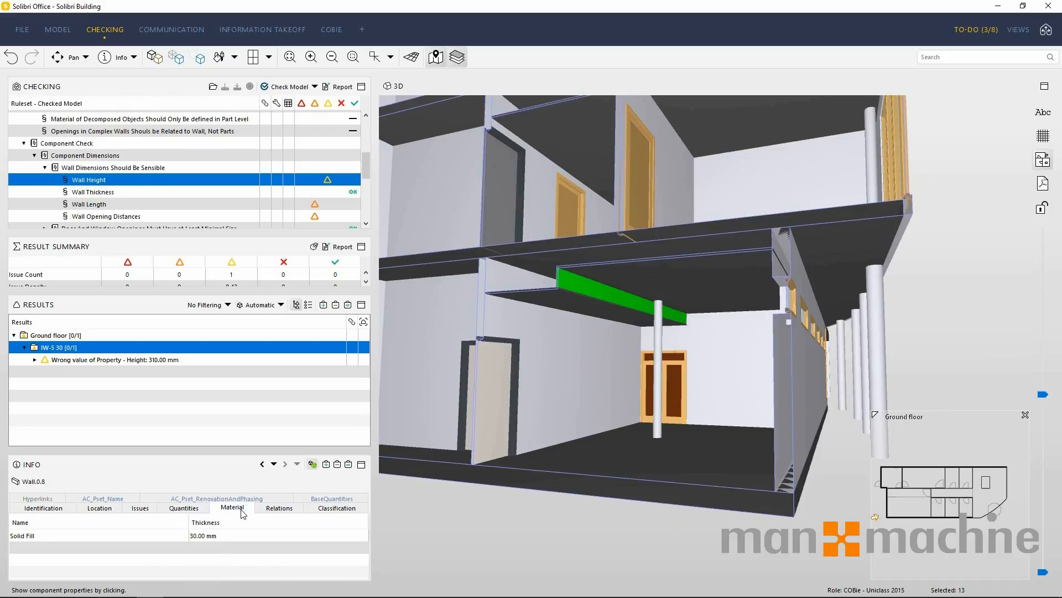
pyautogui.click(178, 511)
pyautogui.click(143, 510)
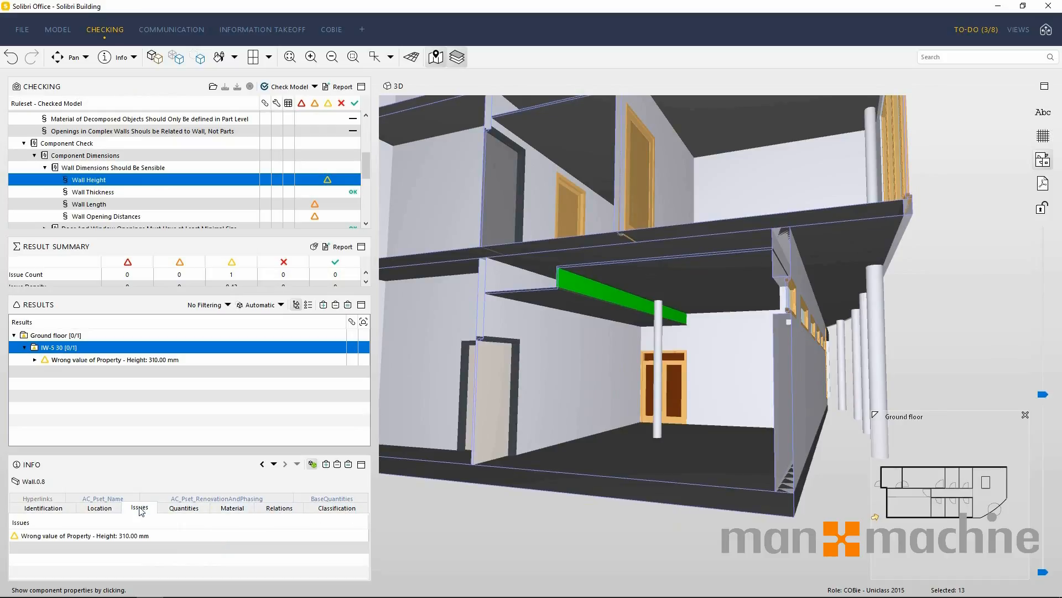
pyautogui.click(99, 510)
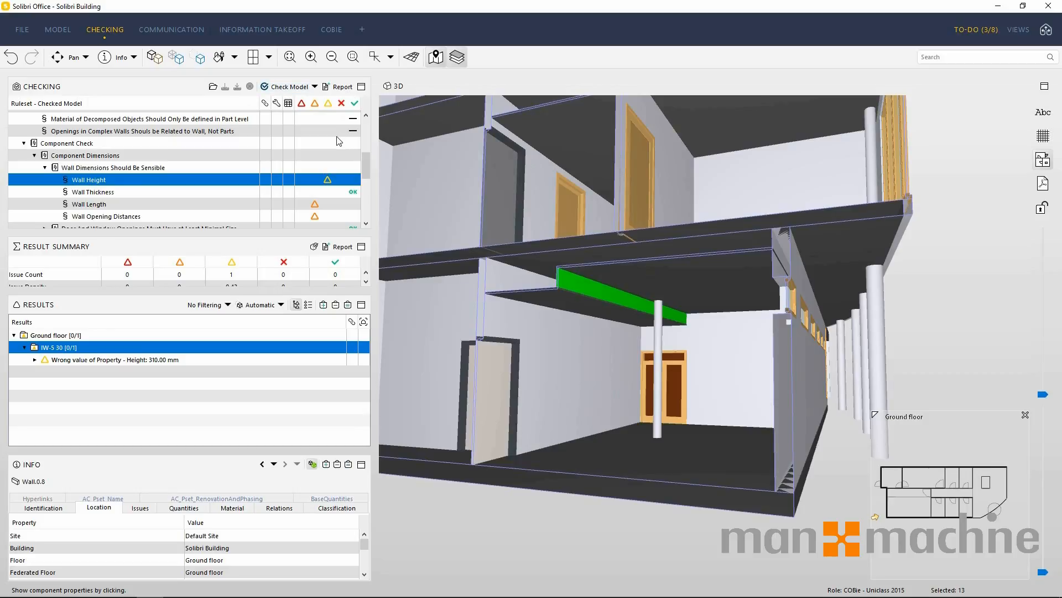
# Hide the low and moderate severity results in the checking list, and restore both severities.
pyautogui.click(328, 104)
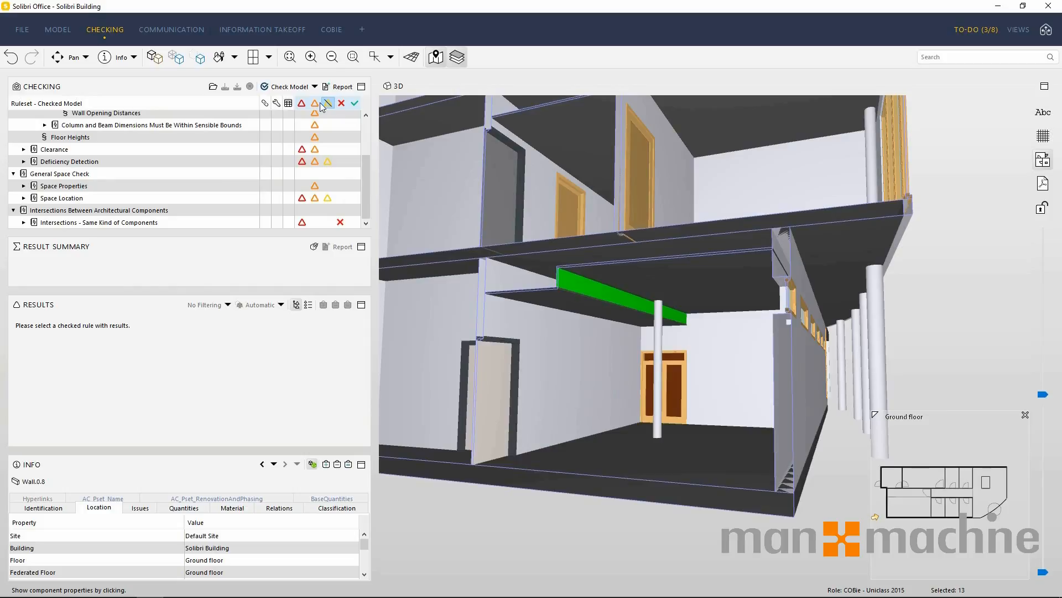
pyautogui.click(315, 104)
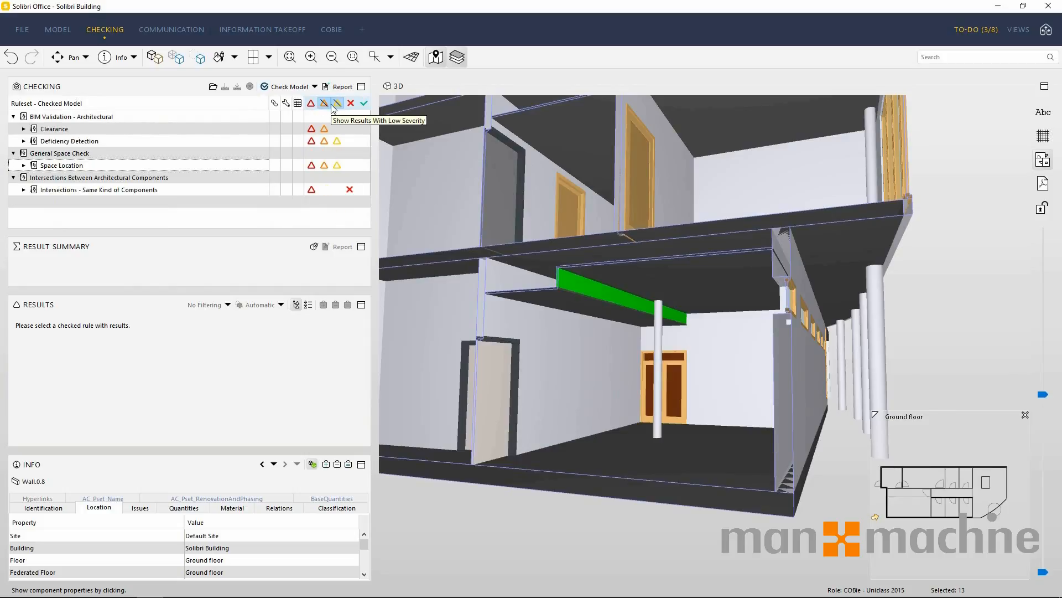
pyautogui.click(336, 105)
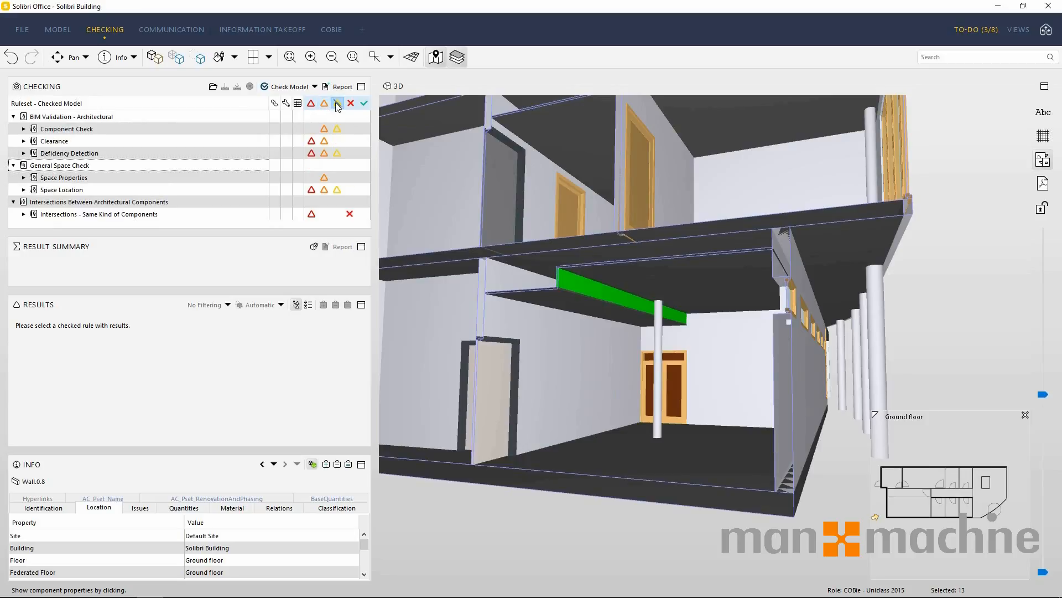
pyautogui.click(337, 105)
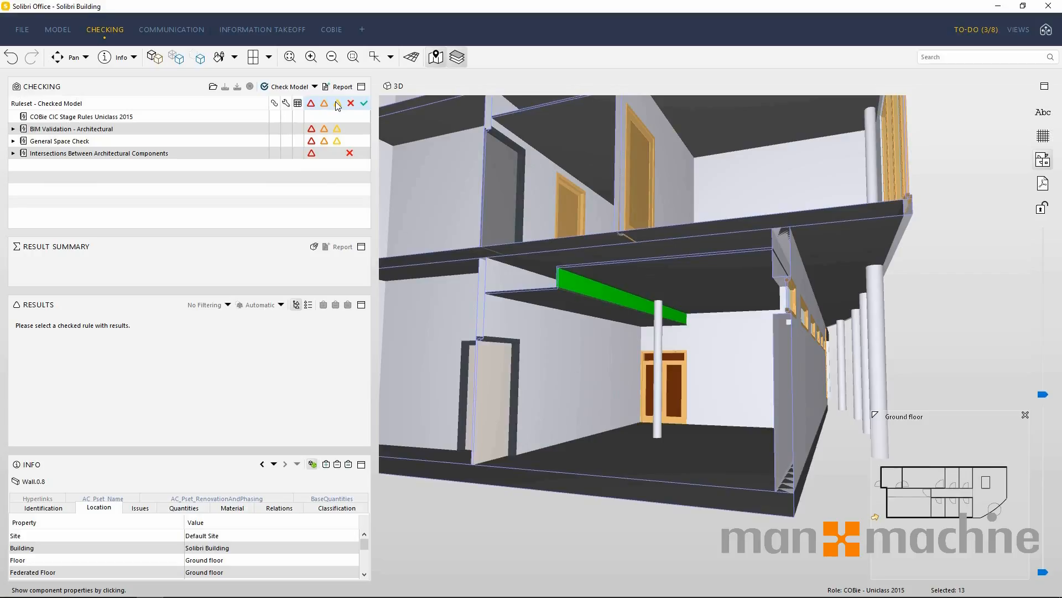
# Expand BIM Validation - Architectural through Component Check and Component Dimensions to the rules under Wall Dimensions Should Be Sensible.
pyautogui.click(13, 129)
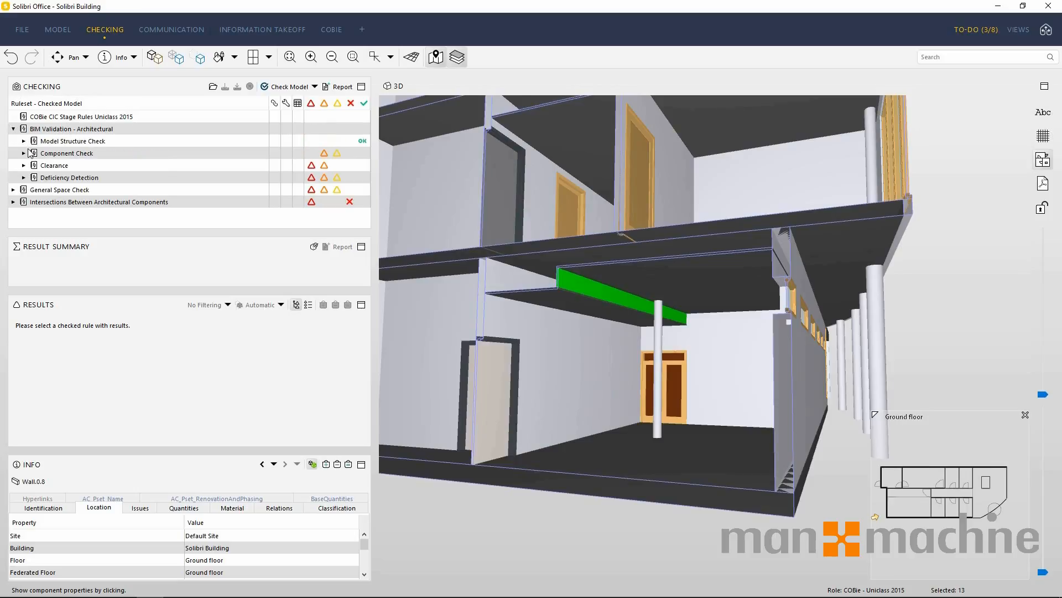
pyautogui.click(24, 154)
pyautogui.click(34, 165)
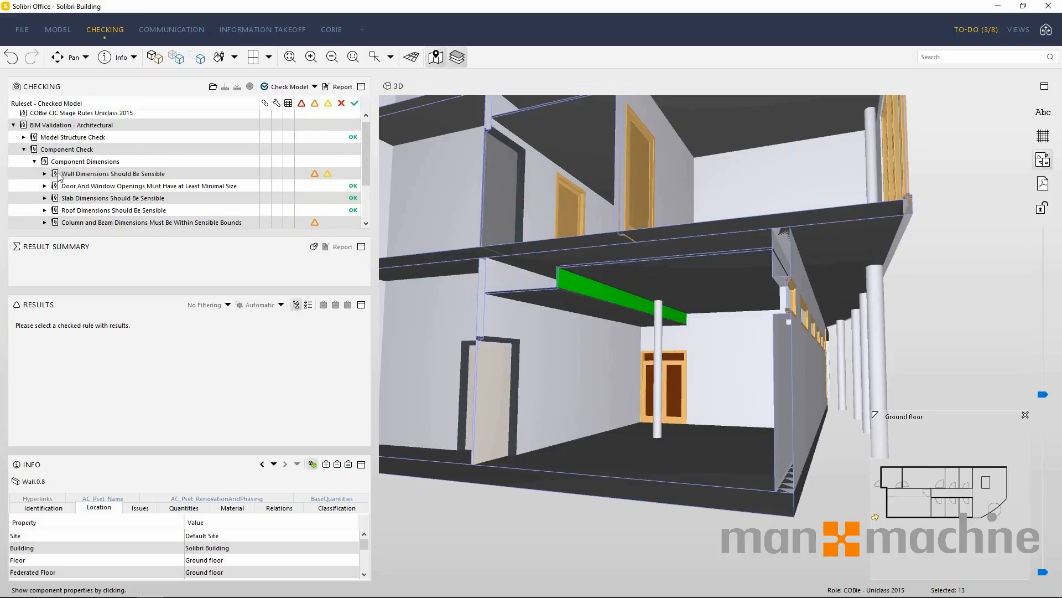
pyautogui.click(50, 175)
pyautogui.click(49, 175)
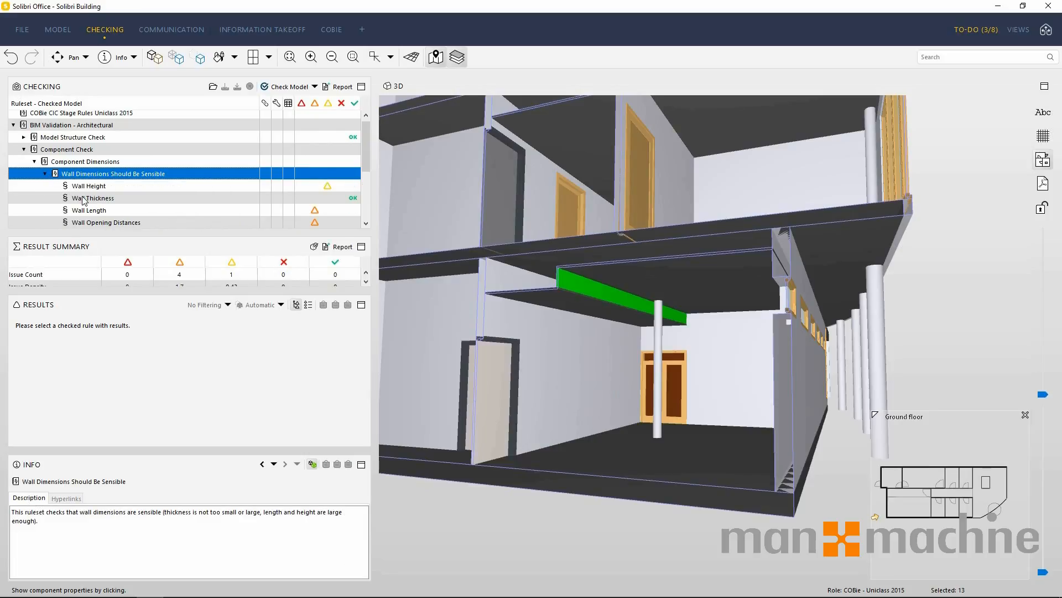
# Mark the Ground floor result of the Wall Height rule as accepted.
pyautogui.click(86, 189)
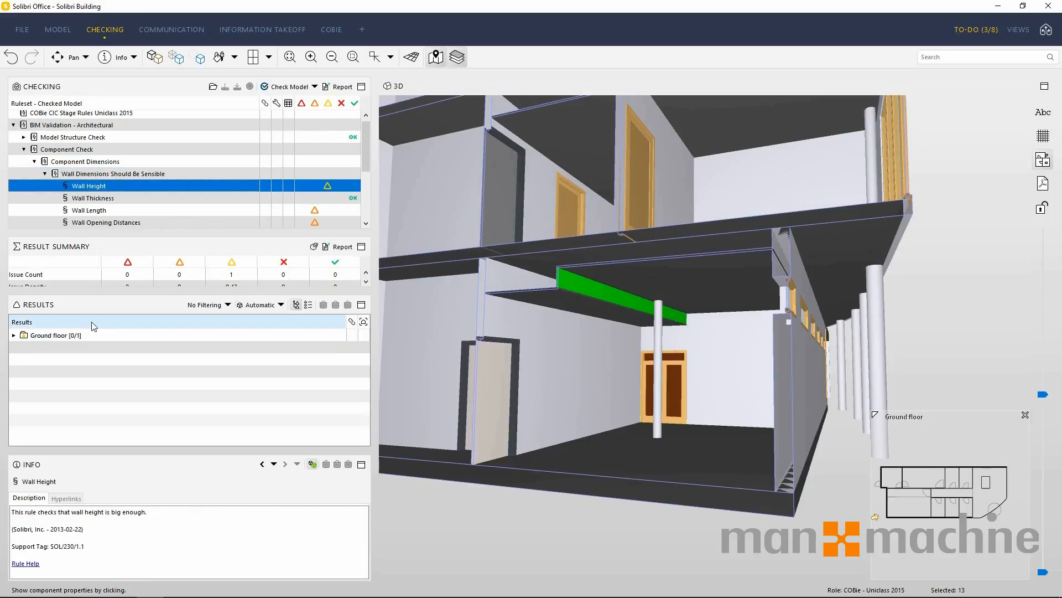
pyautogui.click(69, 336)
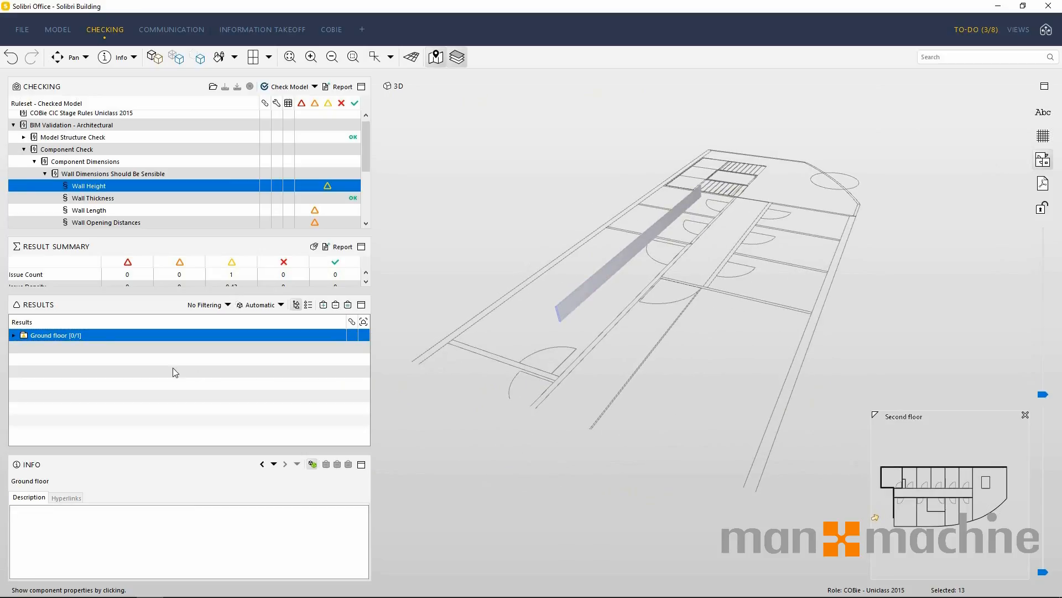
pyautogui.rightClick(85, 340)
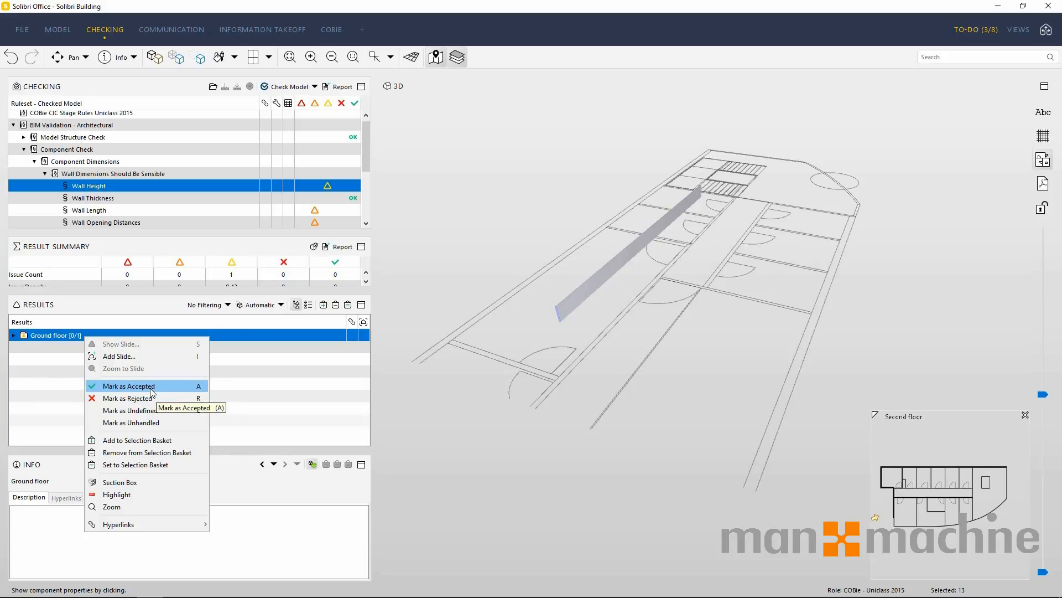
pyautogui.click(150, 387)
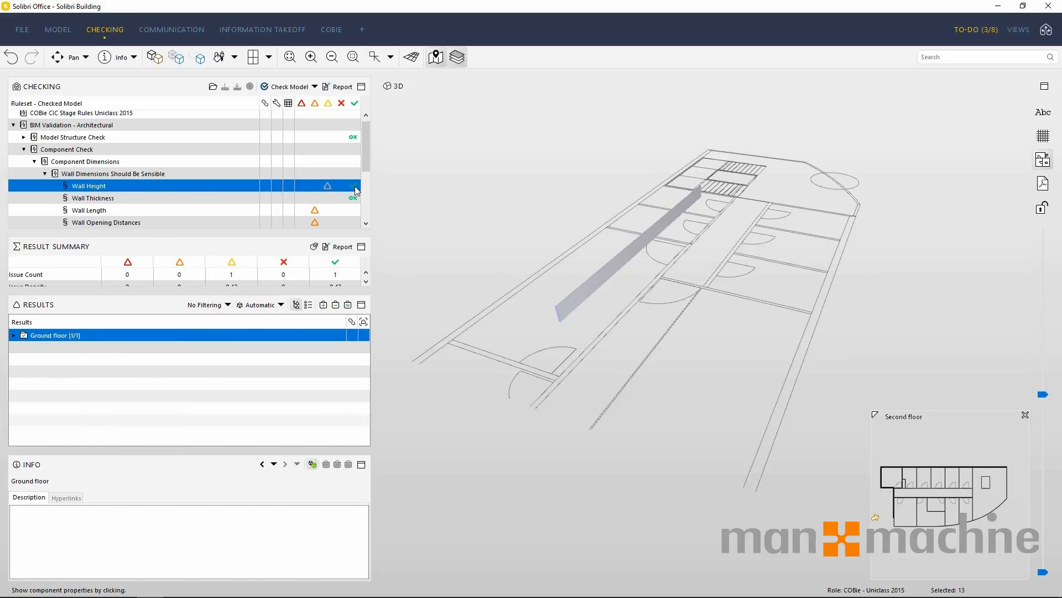
# Inspect the Wall result of the Wall Length rule in 3D and mark it as accepted.
pyautogui.click(93, 213)
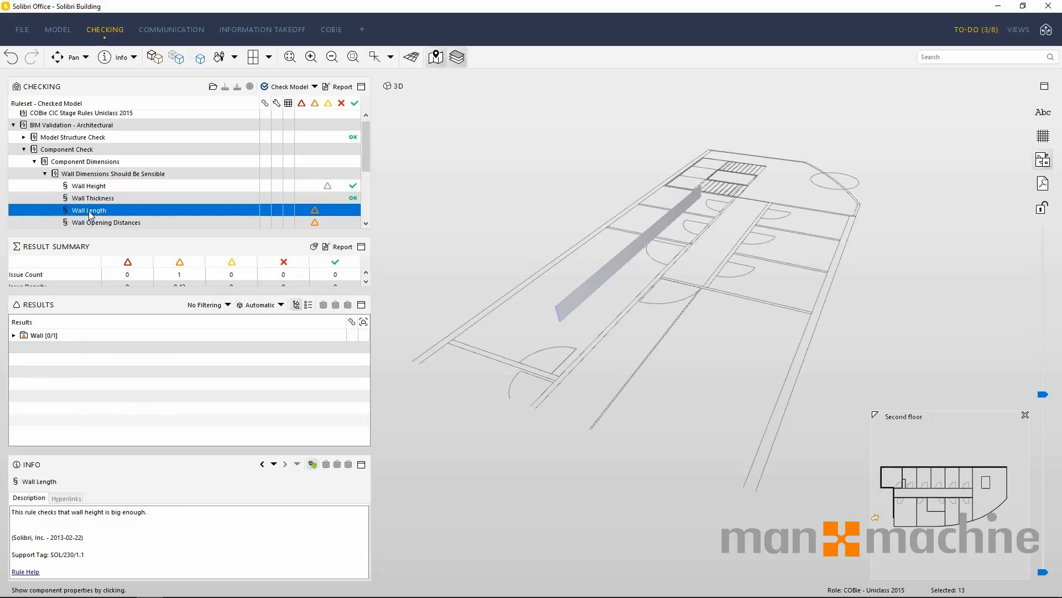
pyautogui.click(45, 337)
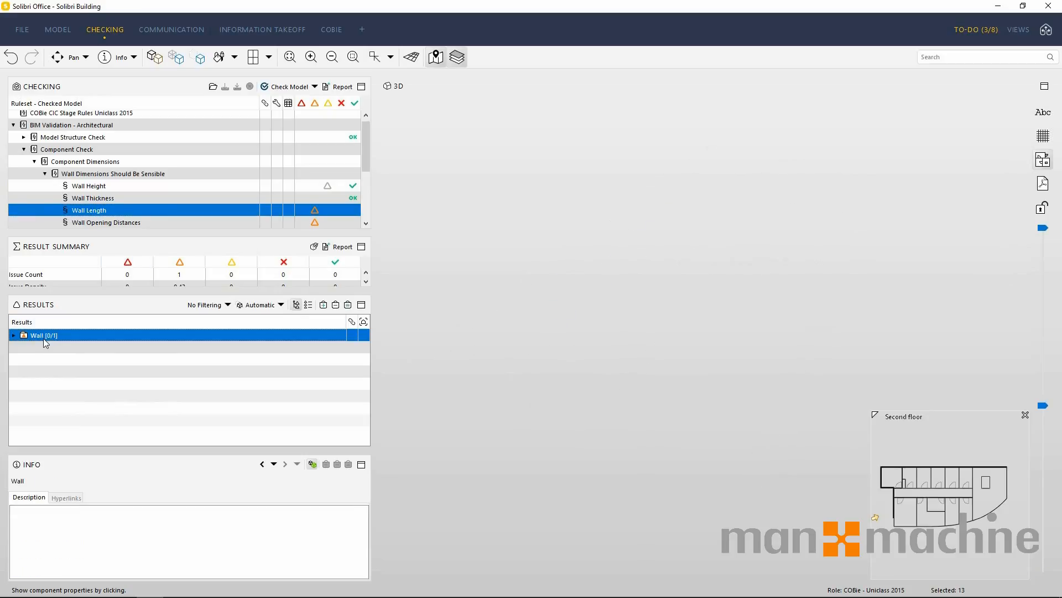
pyautogui.click(14, 335)
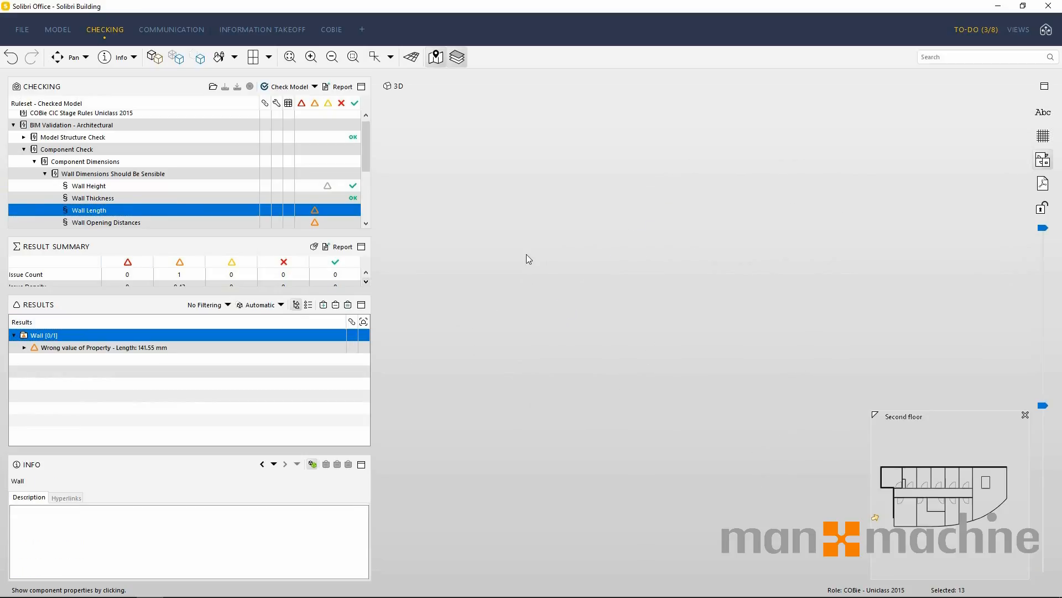
pyautogui.scroll(-5, 527, 255)
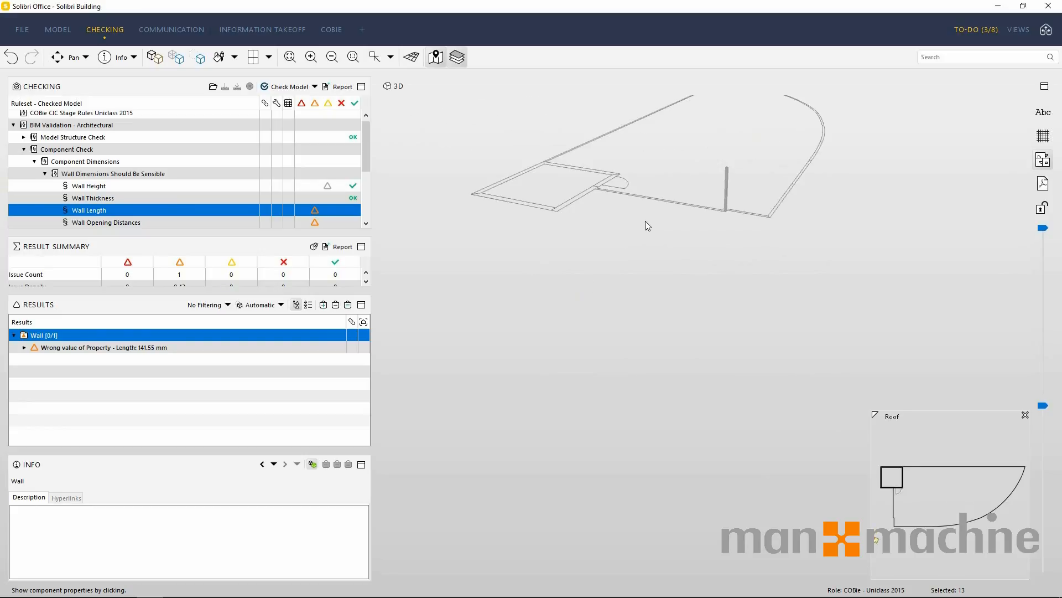
pyautogui.moveTo(645, 221); pyautogui.dragTo(522, 335, button='middle')
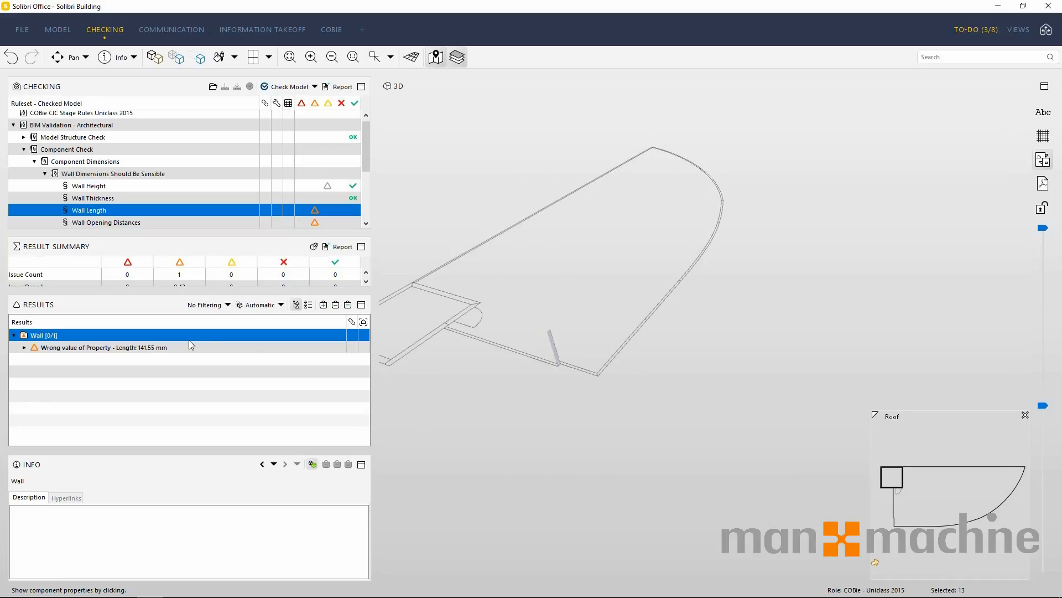
pyautogui.scroll(5, 539, 360)
pyautogui.moveTo(473, 357); pyautogui.dragTo(530, 352)
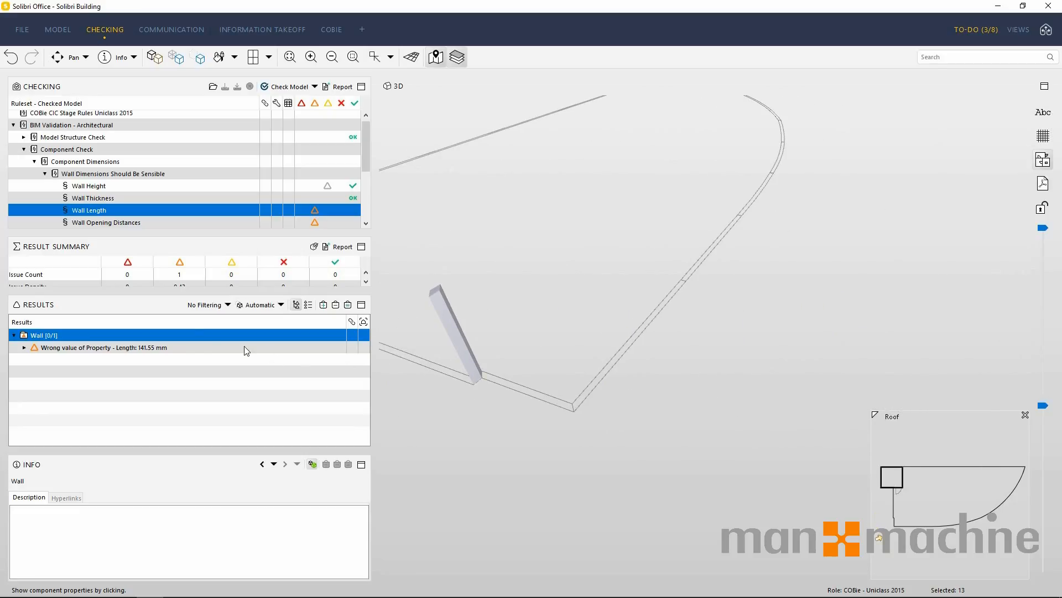
pyautogui.rightClick(91, 330)
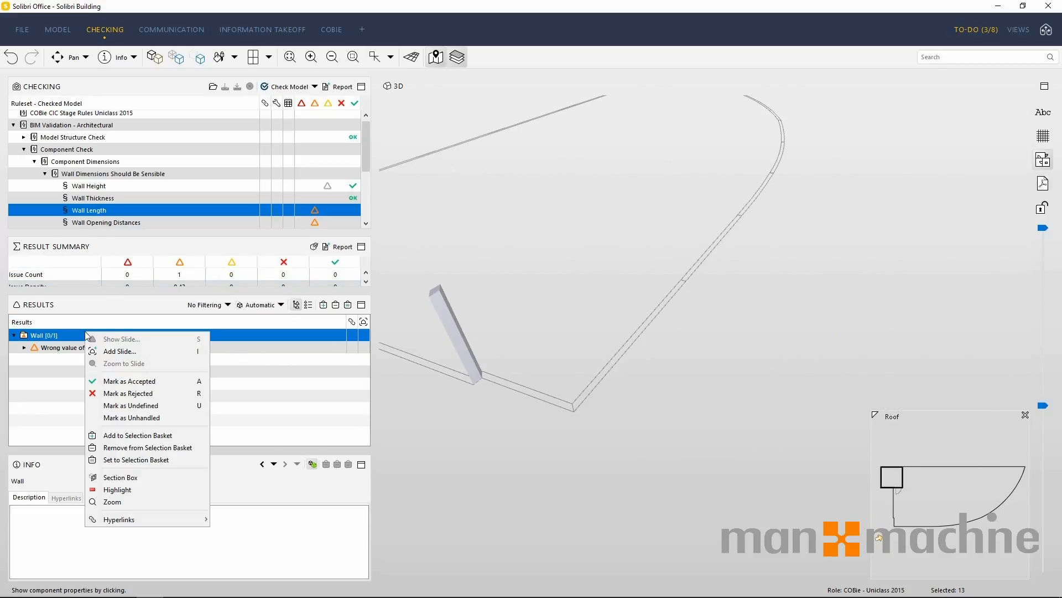
pyautogui.click(139, 378)
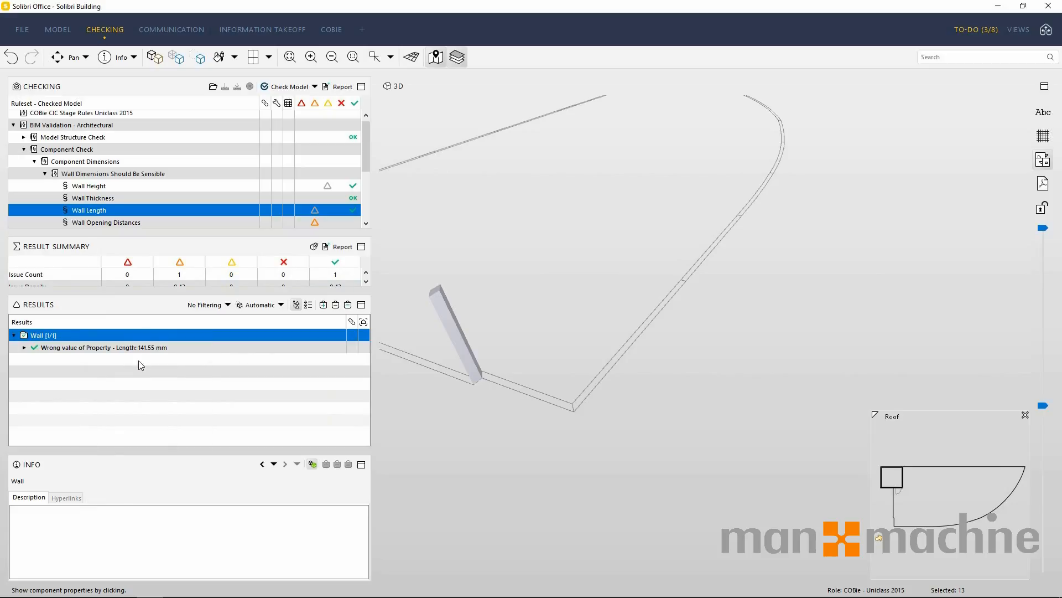
# Expand the Clearance rules and inspect the Clearance in Front of Windows result for columns too close to windows in 3D.
pyautogui.click(24, 153)
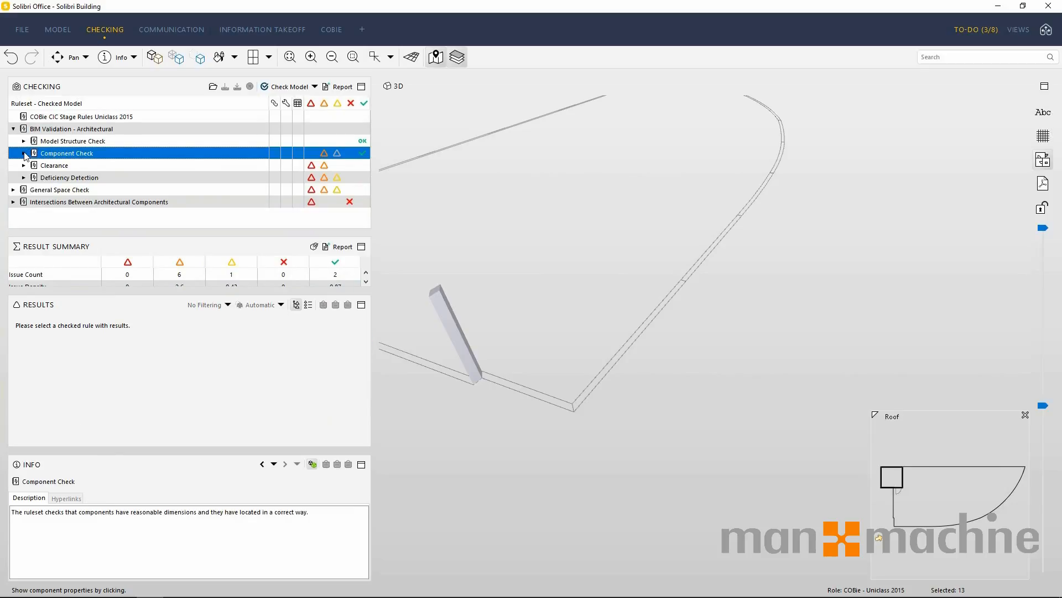
pyautogui.click(24, 165)
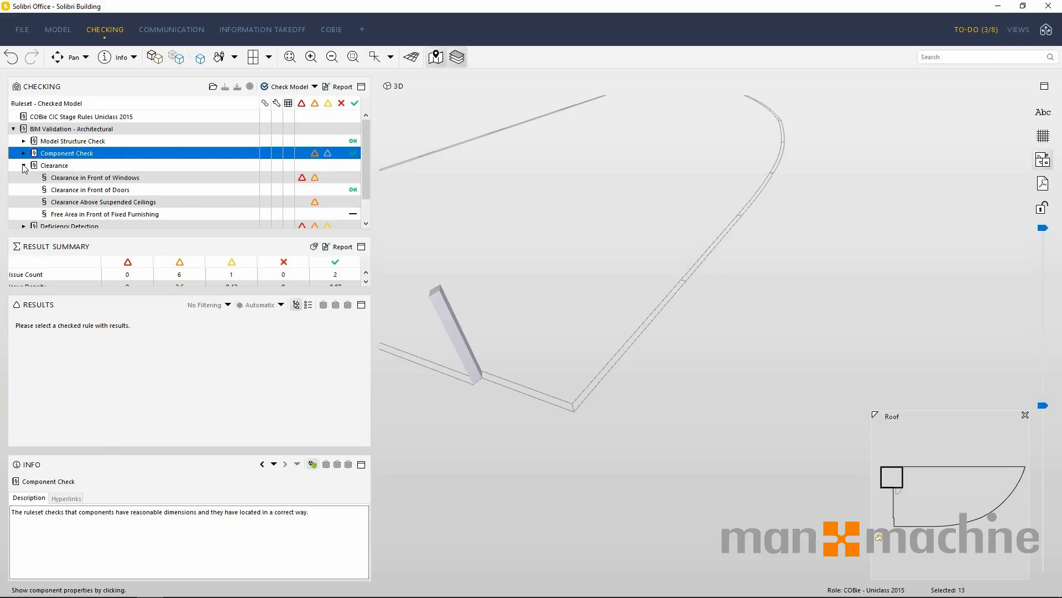
pyautogui.click(99, 178)
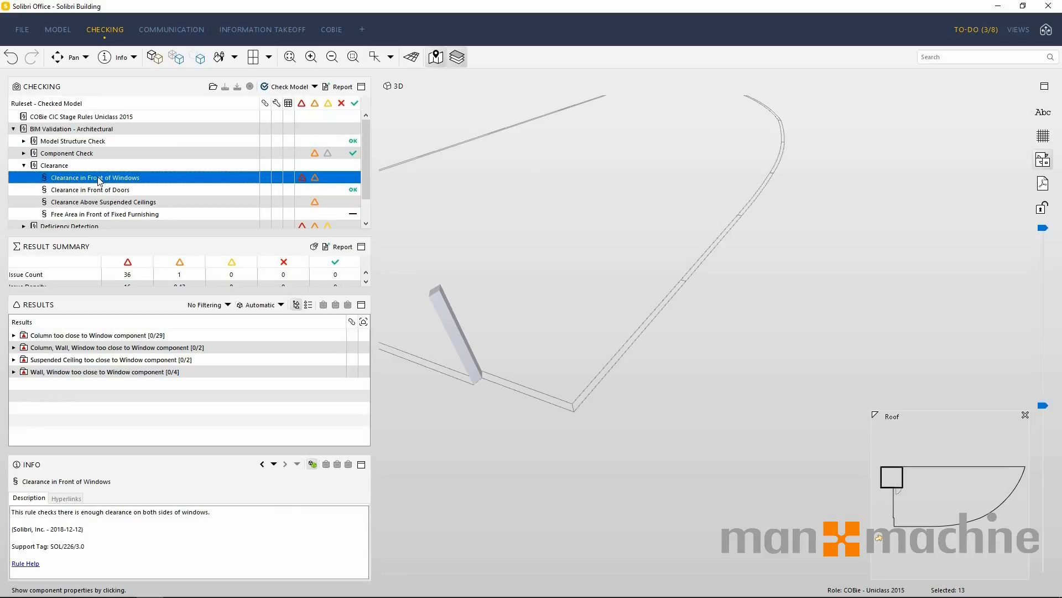
pyautogui.click(110, 335)
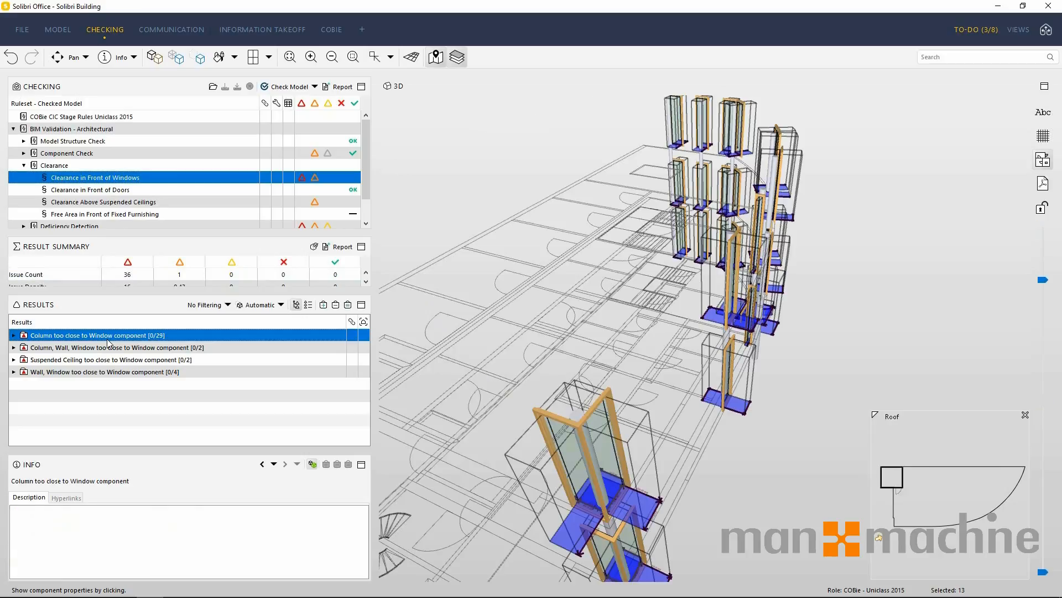
pyautogui.moveTo(618, 331)
pyautogui.mouseDown(button='middle')
pyautogui.moveTo(817, 346)
pyautogui.moveTo(794, 372)
pyautogui.moveTo(772, 370)
pyautogui.mouseUp(button='middle')
pyautogui.scroll(10, 741, 332)
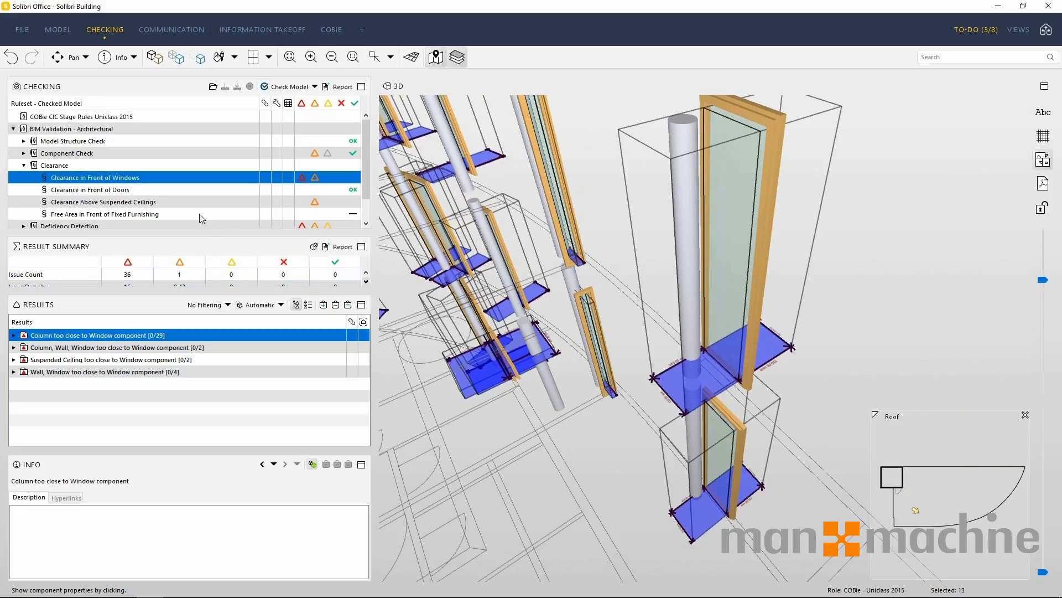
# Open the rule parameters of Clearance in Front of Windows and enlarge the dialog to show the complete free area settings.
pyautogui.rightClick(97, 180)
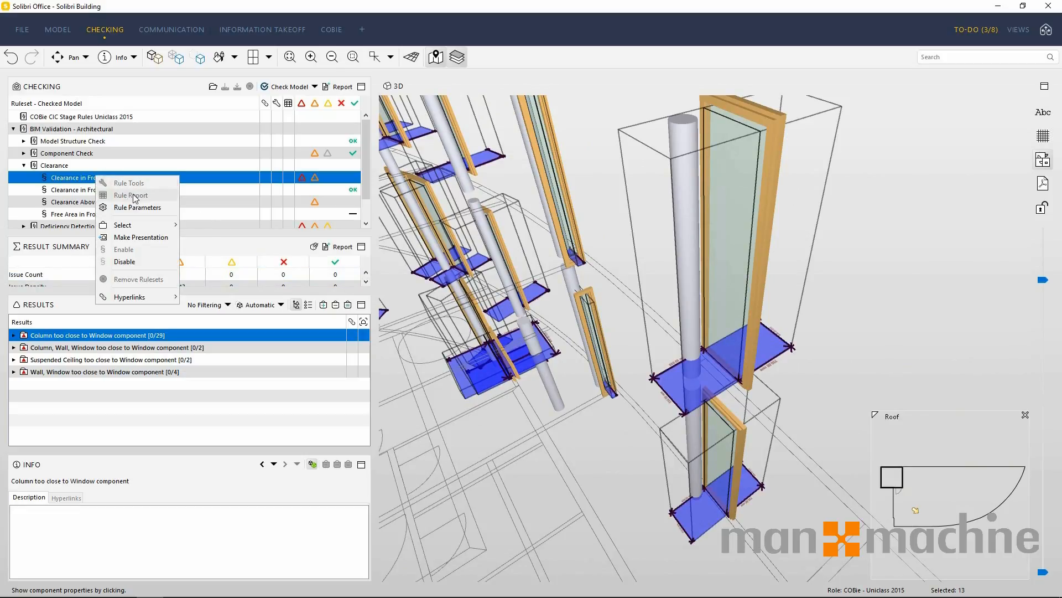
pyautogui.click(141, 208)
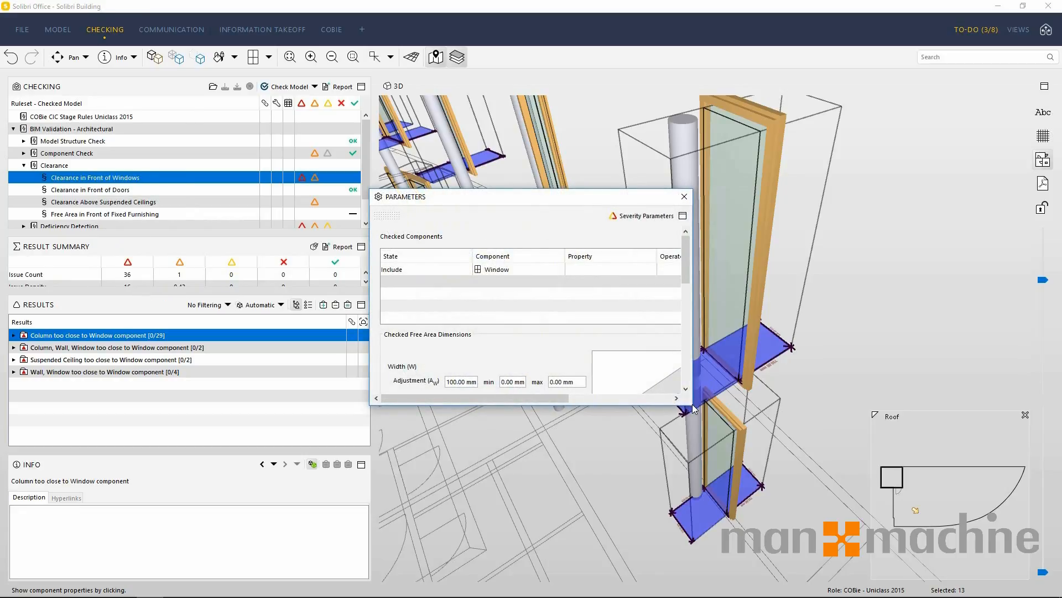
pyautogui.moveTo(692, 404); pyautogui.dragTo(966, 585)
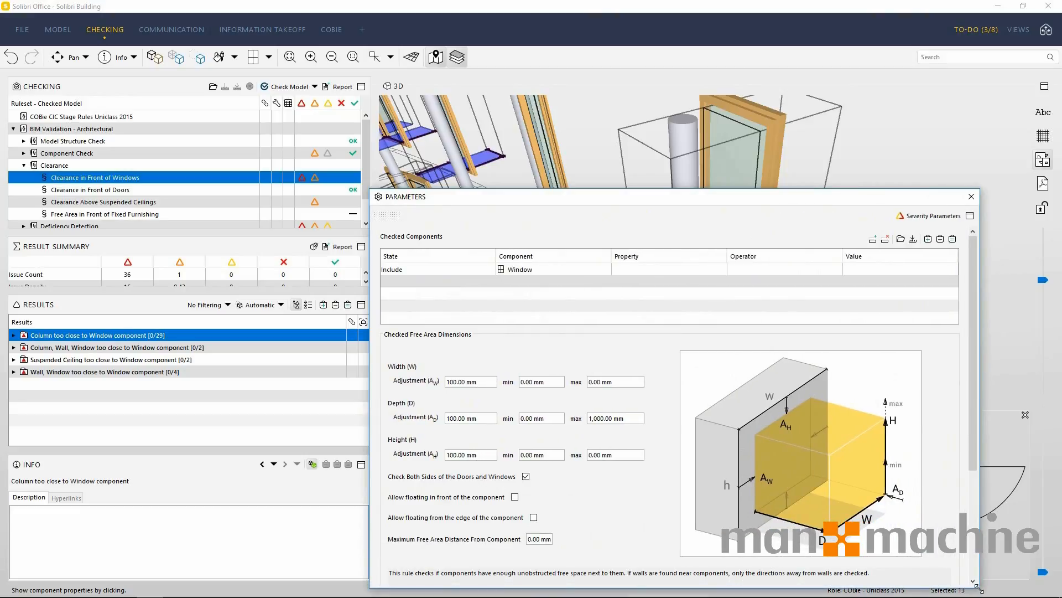
# Review the free area settings and rule description in the Clearance in Front of Windows parameters, and close the dialog.
pyautogui.moveTo(565, 196); pyautogui.dragTo(532, 74)
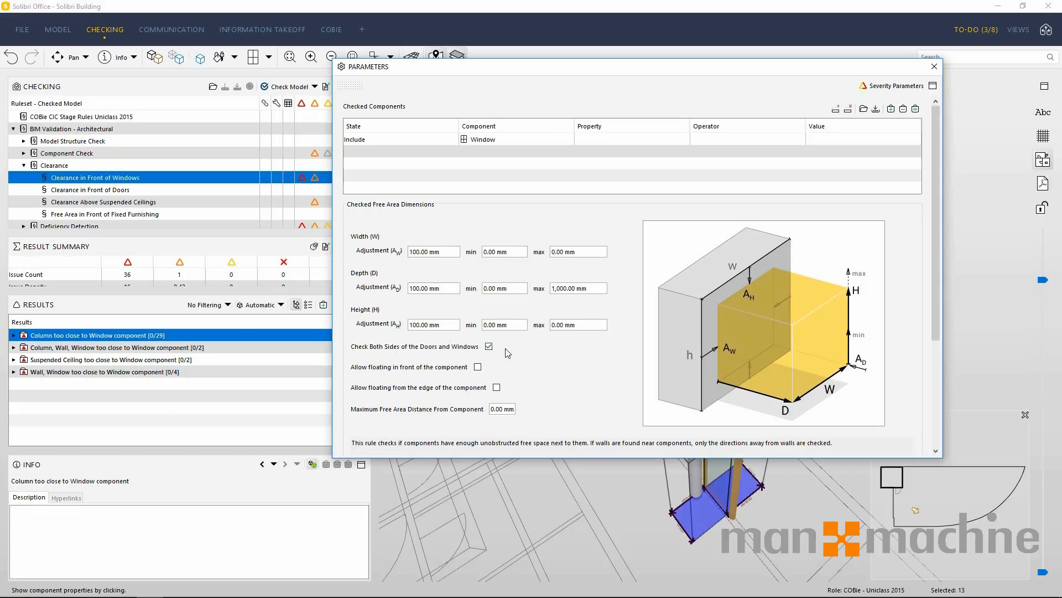
pyautogui.scroll(-3, 508, 352)
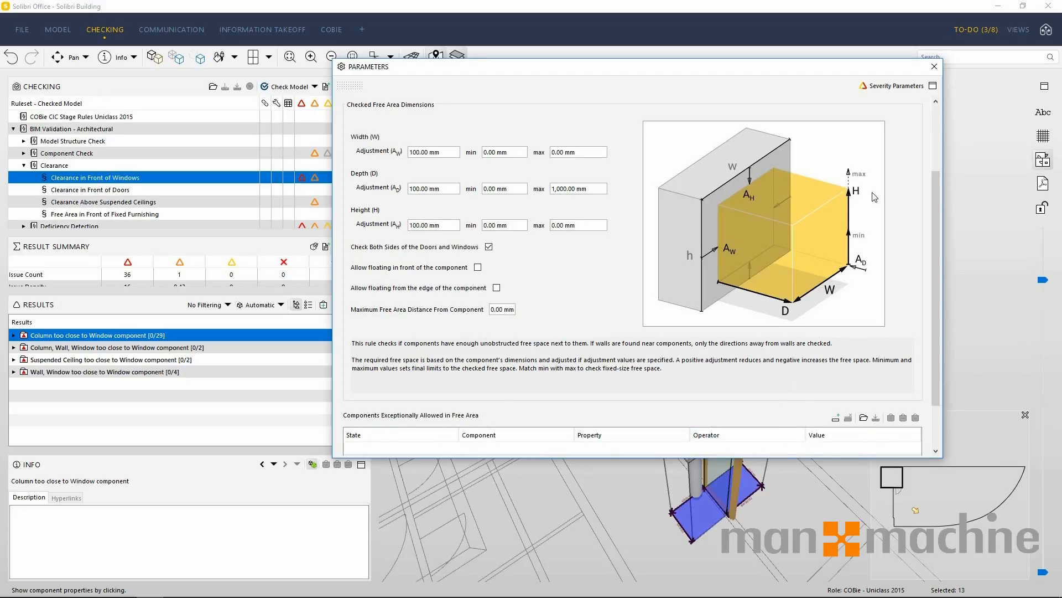
pyautogui.click(934, 67)
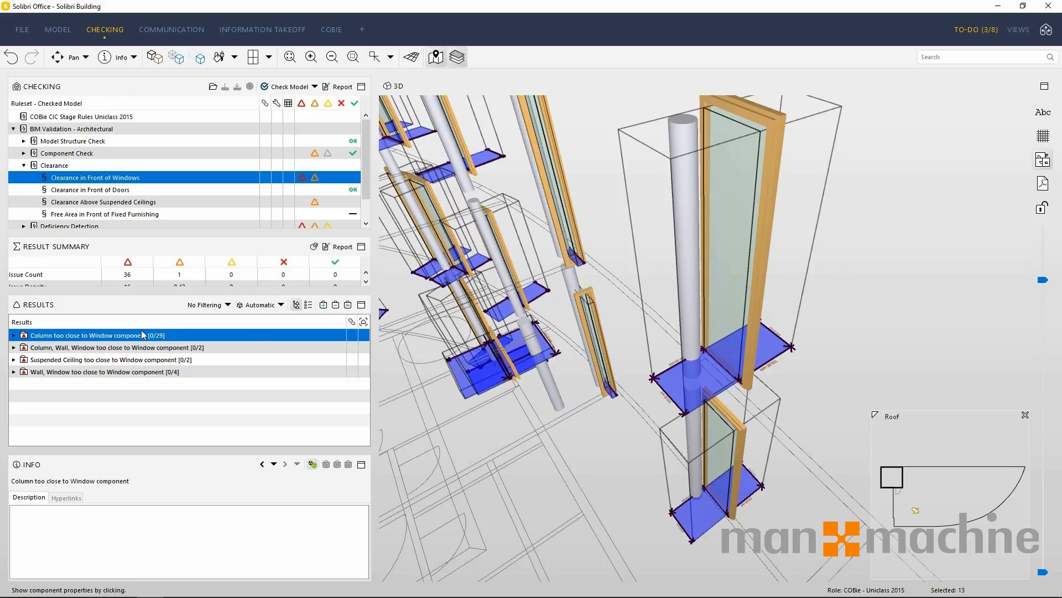
# Add a slide for the "Column too close to Window component" result, keeping the default issue details.
pyautogui.rightClick(116, 337)
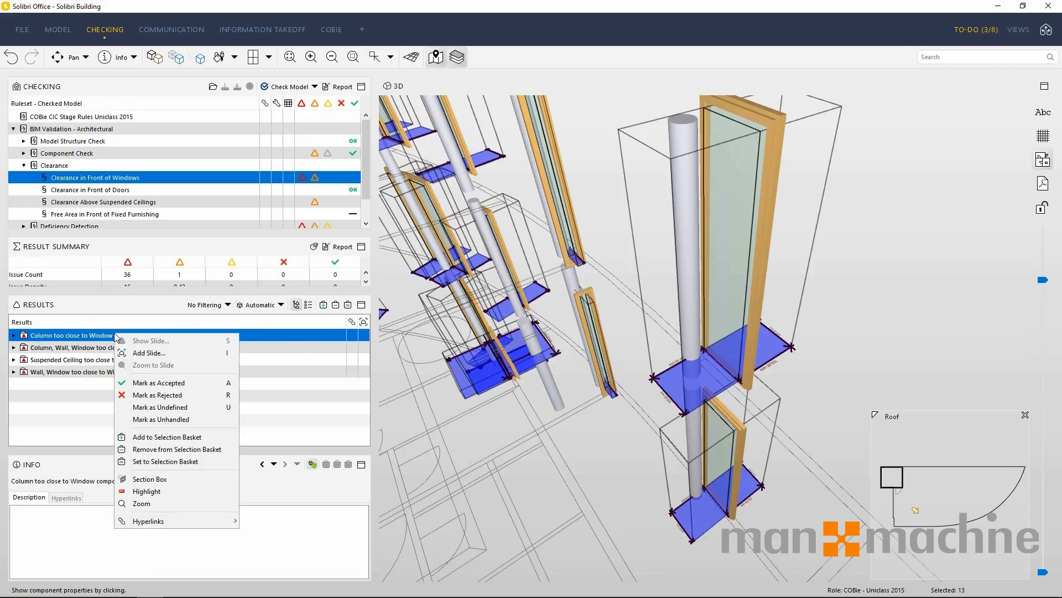
pyautogui.click(174, 353)
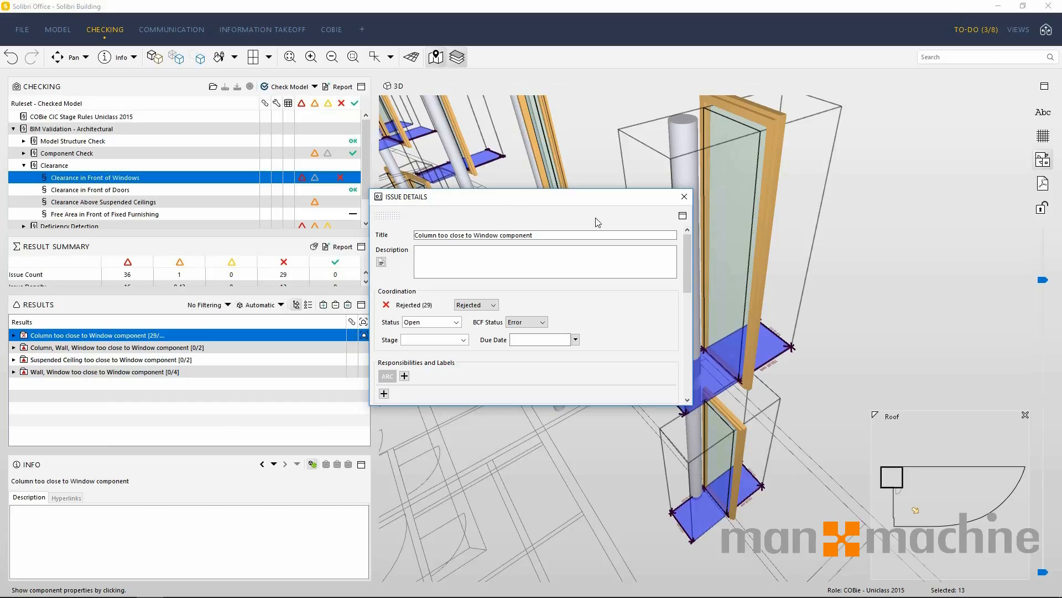
pyautogui.click(684, 198)
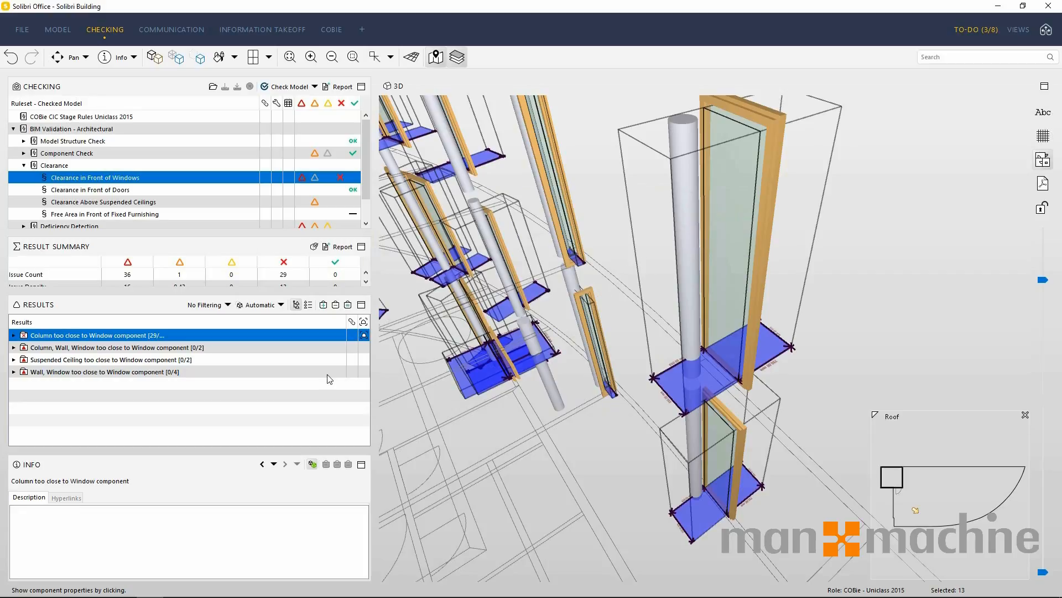
# Show the "Column, Wall, Window too close to Window component" result in 3D and add a slide with default issue details.
pyautogui.click(102, 351)
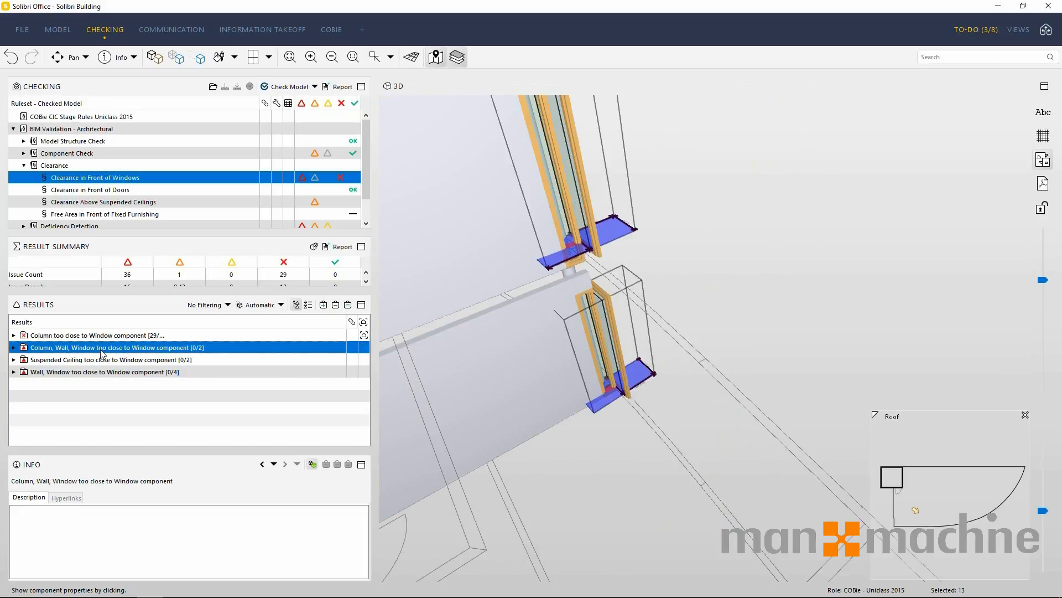
pyautogui.rightClick(102, 351)
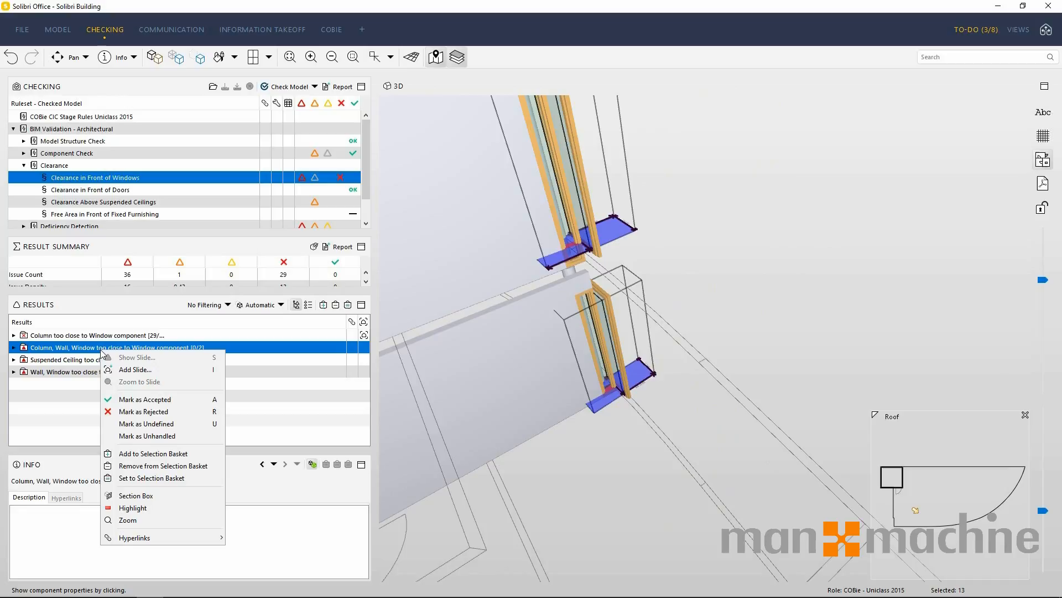
pyautogui.click(158, 368)
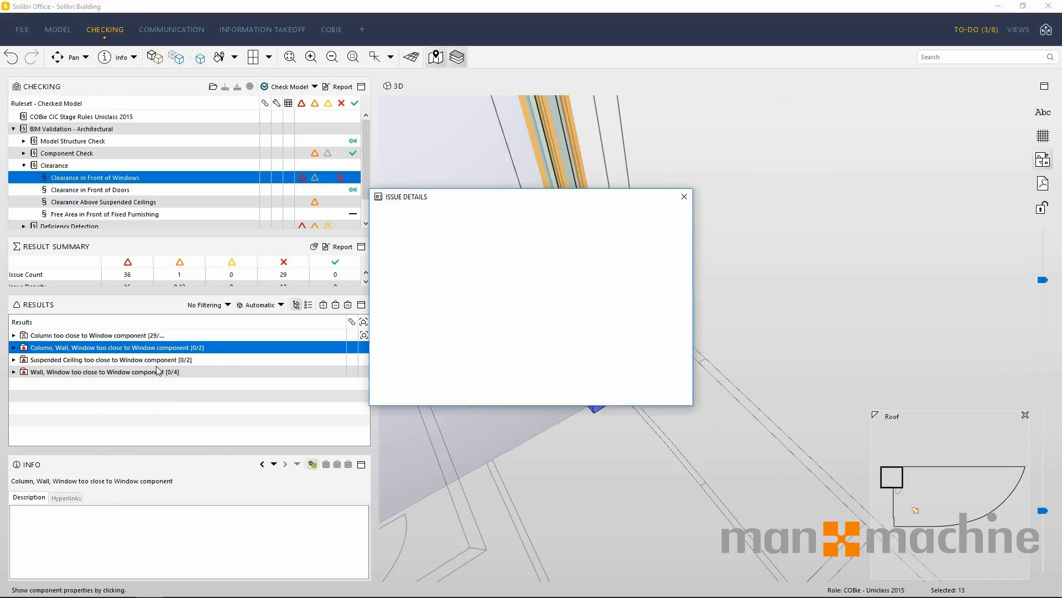
pyautogui.click(682, 198)
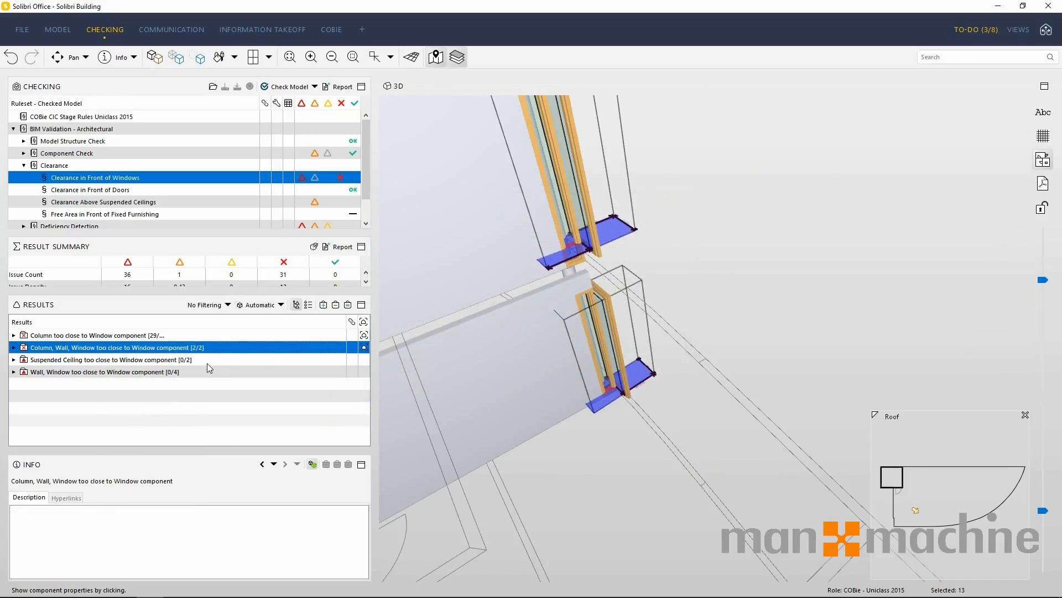
# Show the "Suspended Ceiling too close to Window component" result in 3D and add a slide with default issue details.
pyautogui.click(177, 360)
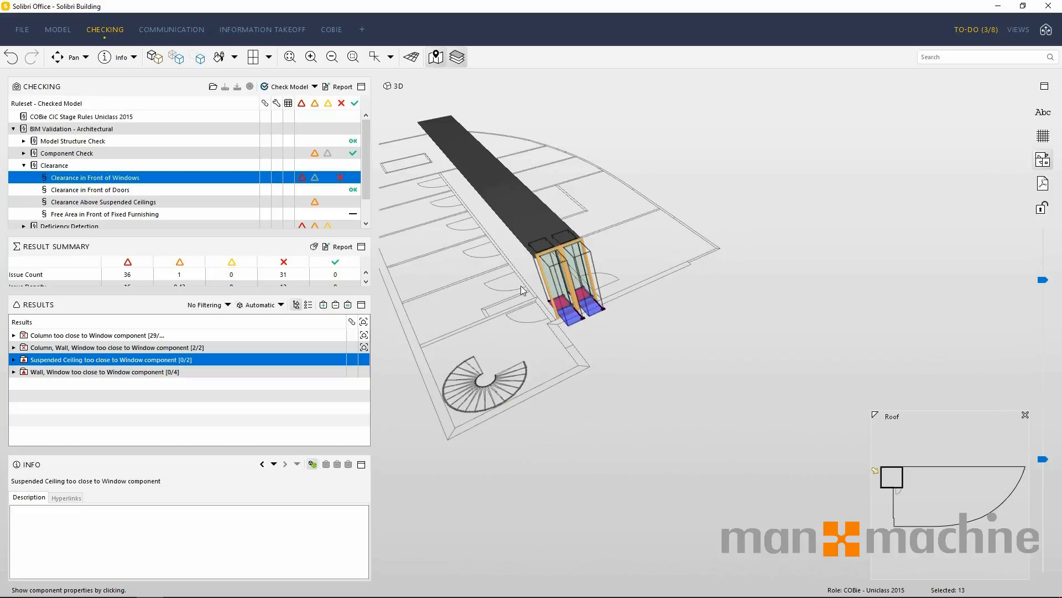
pyautogui.rightClick(144, 359)
pyautogui.click(176, 376)
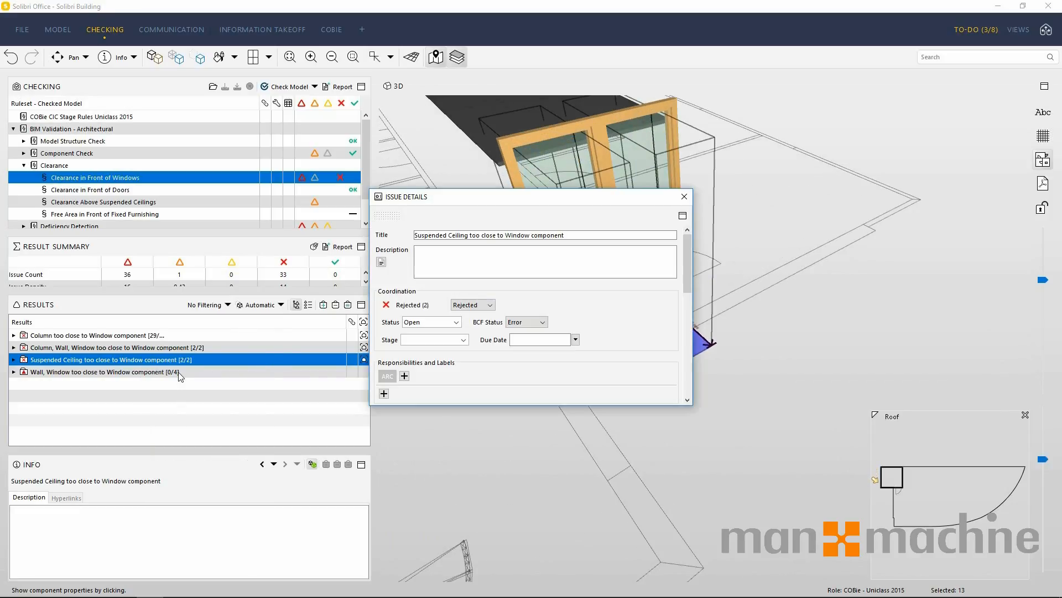
pyautogui.click(685, 197)
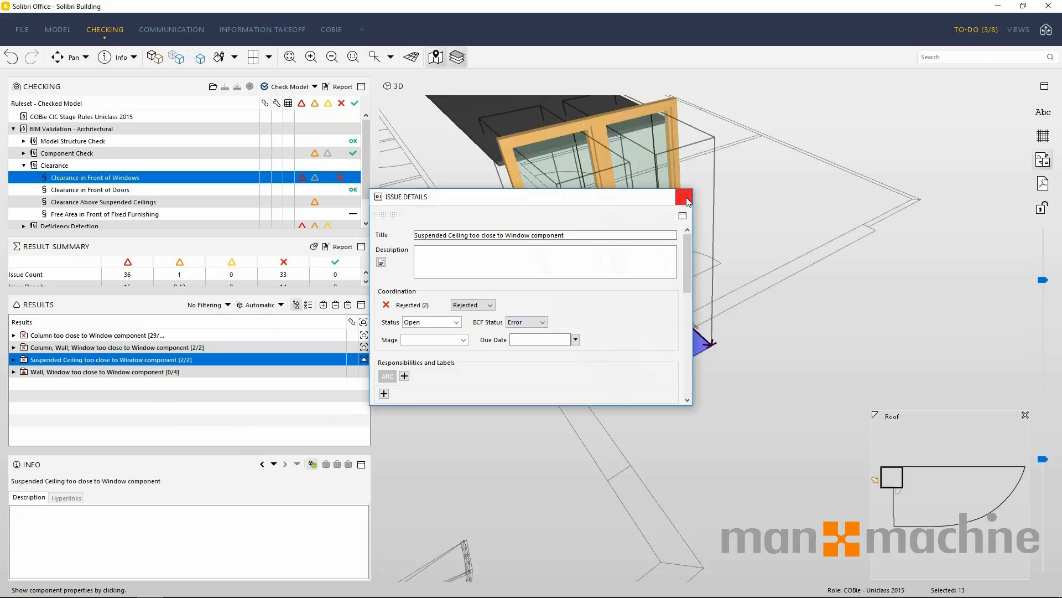
# Inspect the "Wall, Window too close to Window component" result in 3D from another angle and add a slide for it.
pyautogui.click(165, 371)
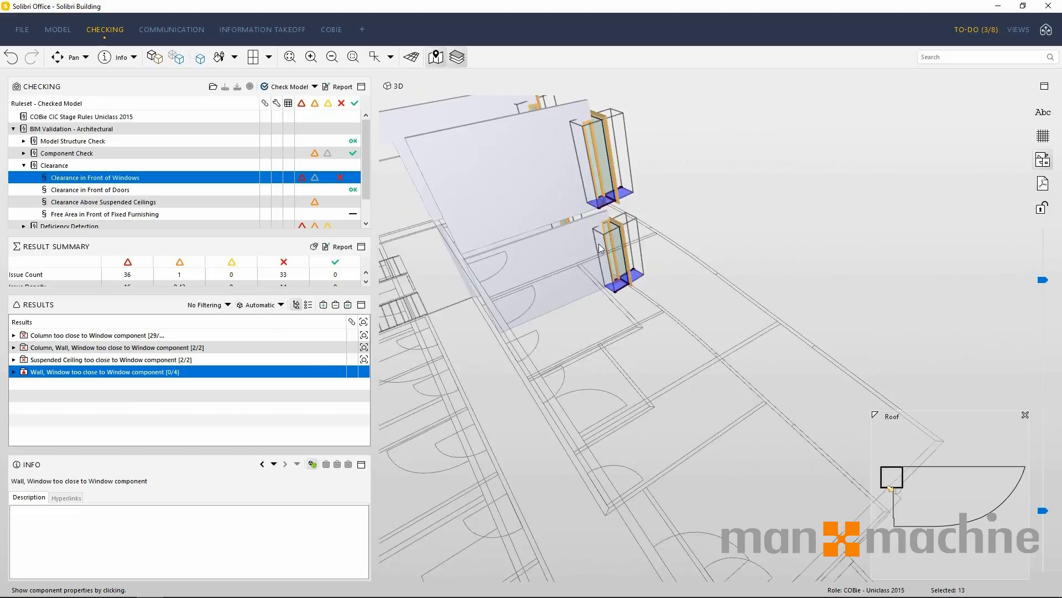
pyautogui.moveTo(602, 248); pyautogui.dragTo(423, 319, button='middle')
pyautogui.scroll(5, 655, 327)
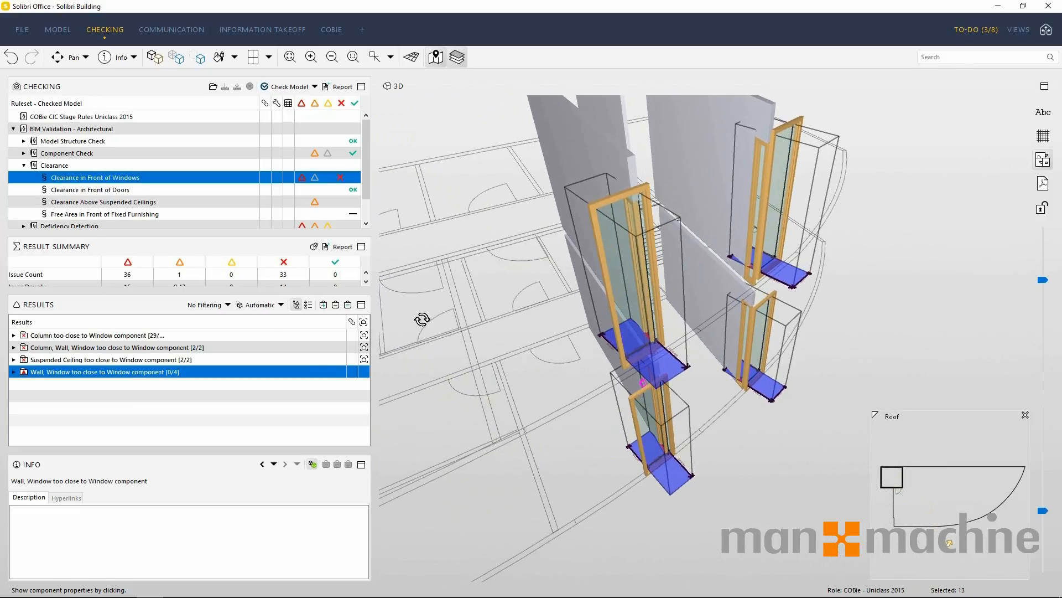
pyautogui.rightClick(164, 371)
pyautogui.click(191, 391)
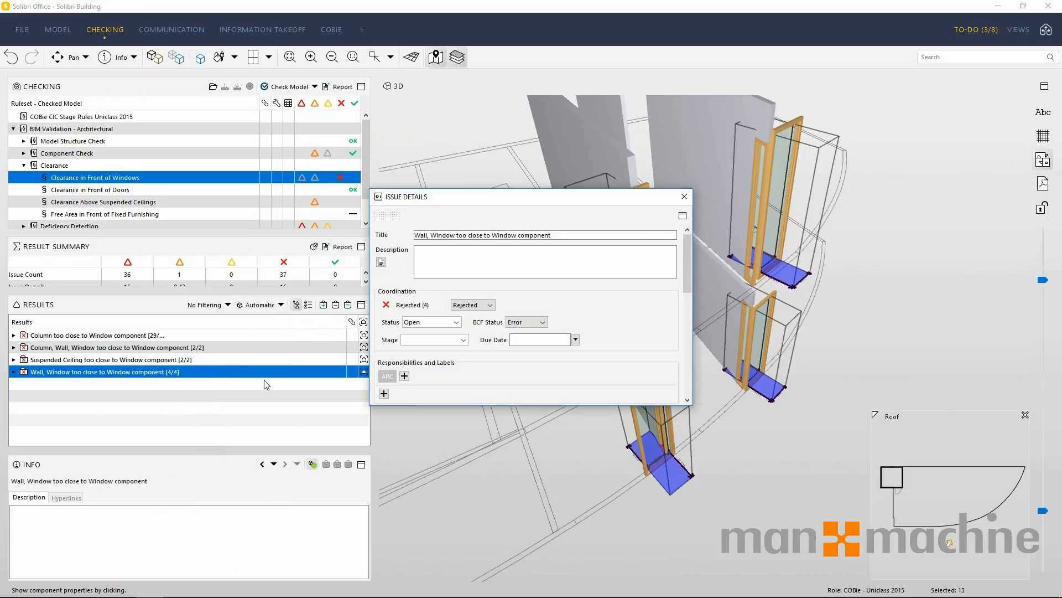
pyautogui.click(683, 198)
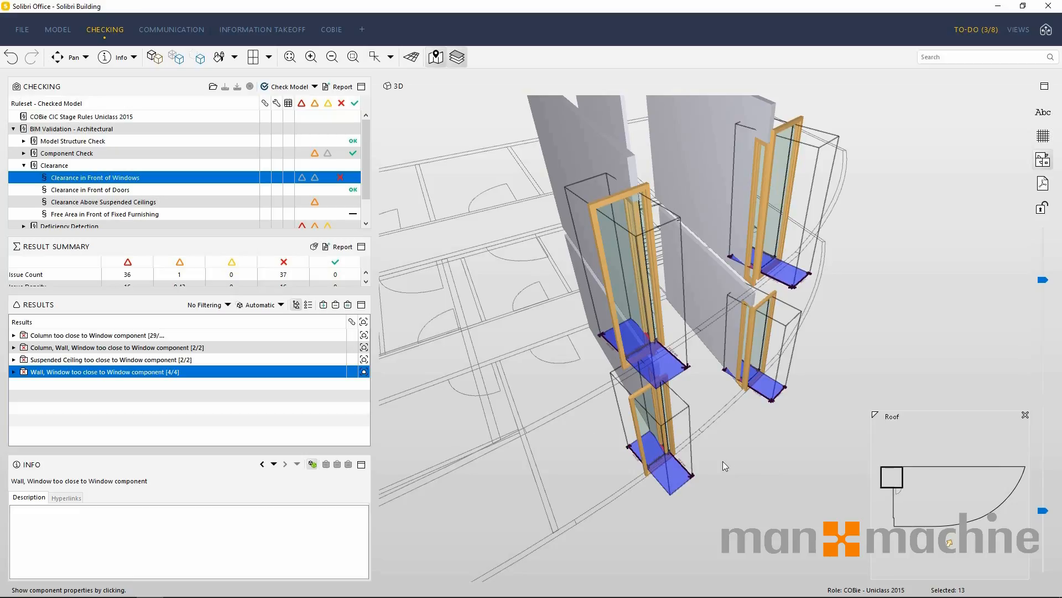
# In the Communication layout, create Presentation 1 from the checking results, converting the BIM Validation - Architectural slides.
pyautogui.click(172, 29)
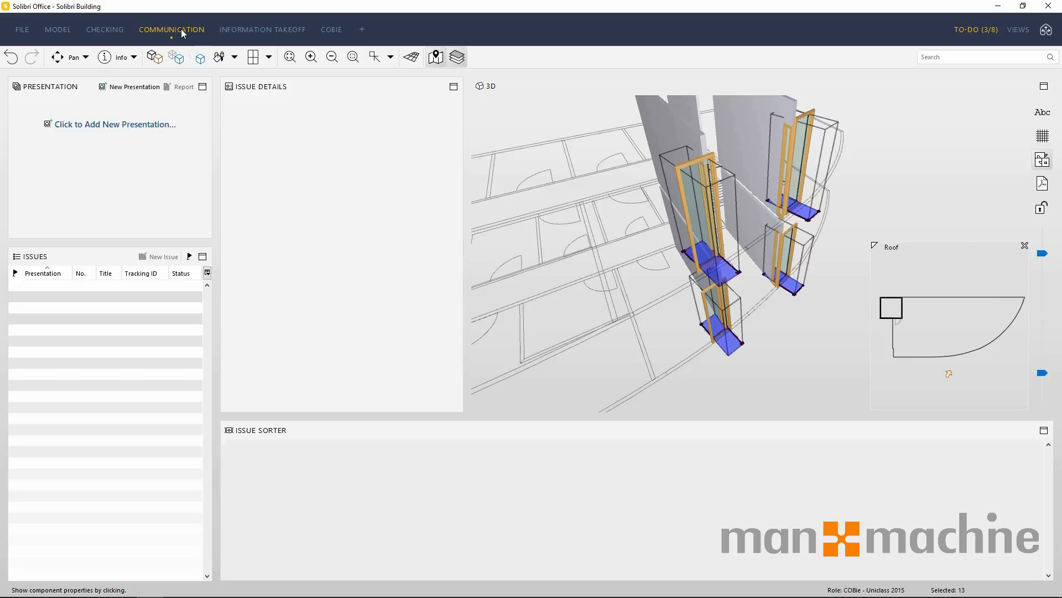
pyautogui.moveTo(643, 221); pyautogui.dragTo(642, 267)
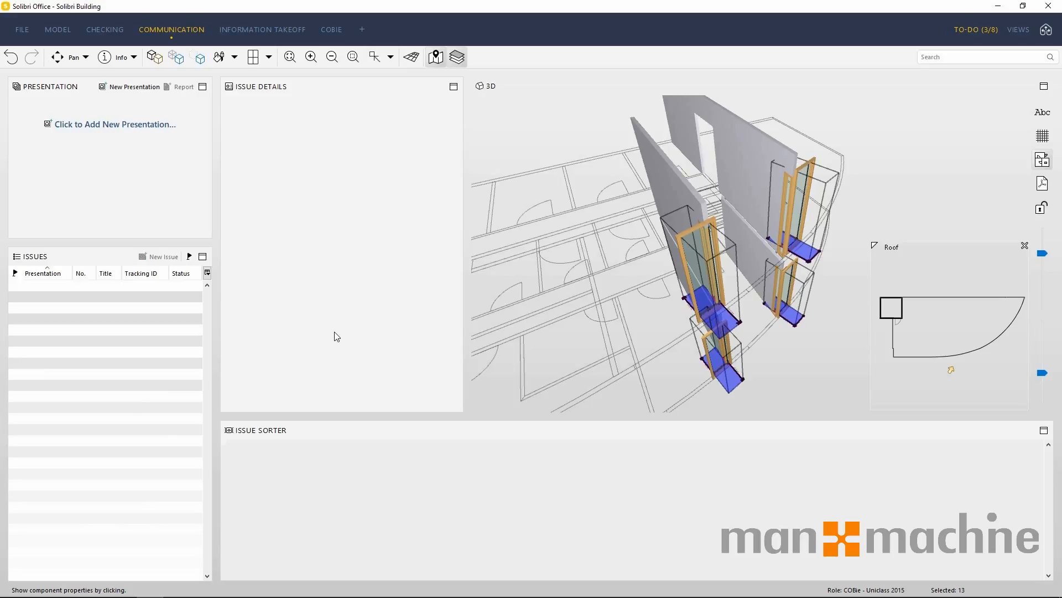
pyautogui.click(120, 124)
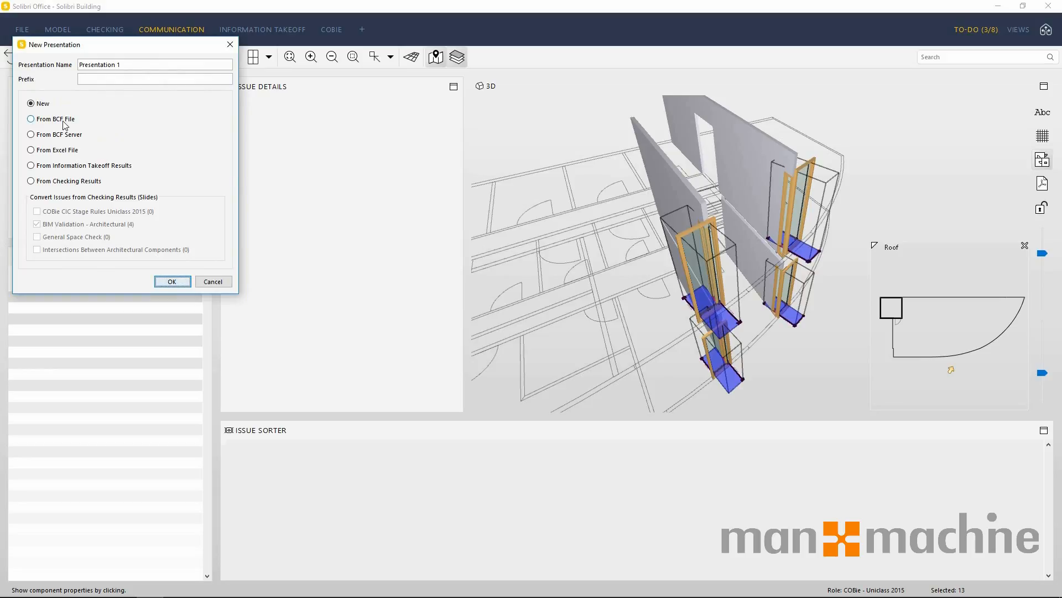
pyautogui.click(98, 186)
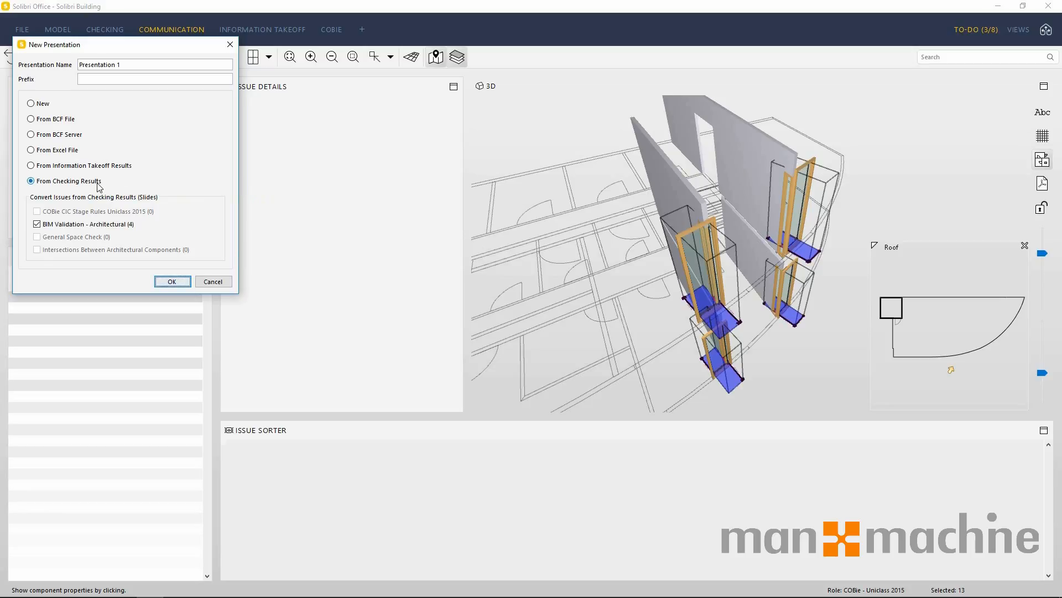
pyautogui.click(169, 281)
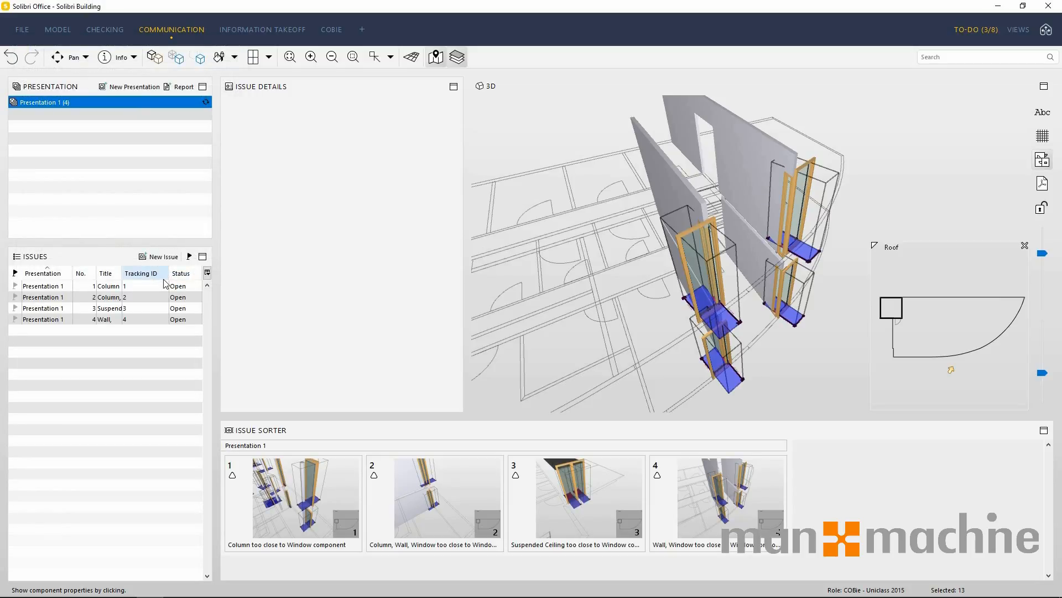
# Look through the four issues of Presentation 1 with their details and 3D views.
pyautogui.click(71, 288)
pyautogui.click(68, 298)
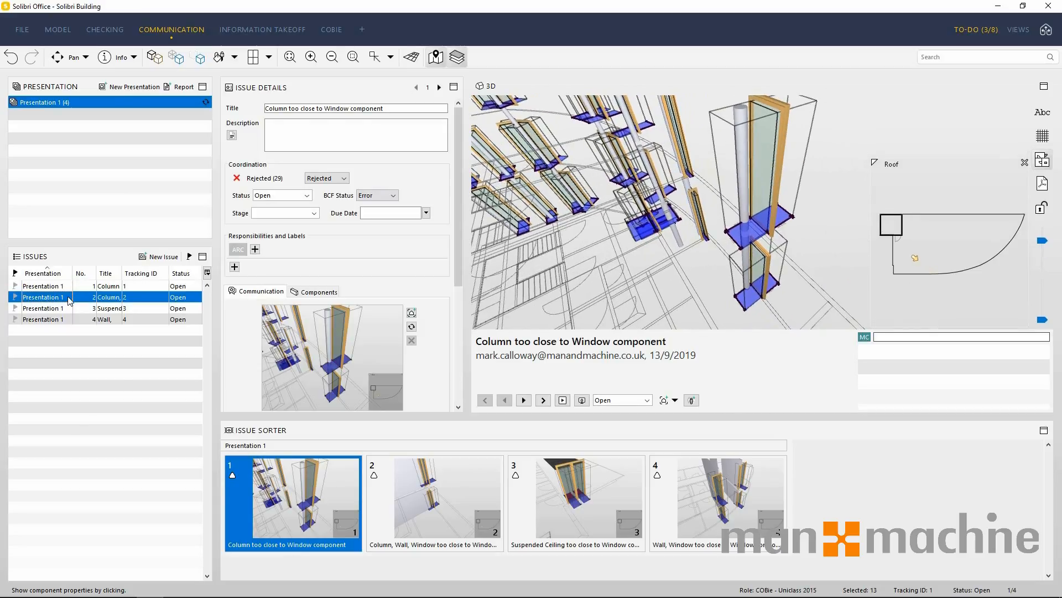
pyautogui.click(69, 309)
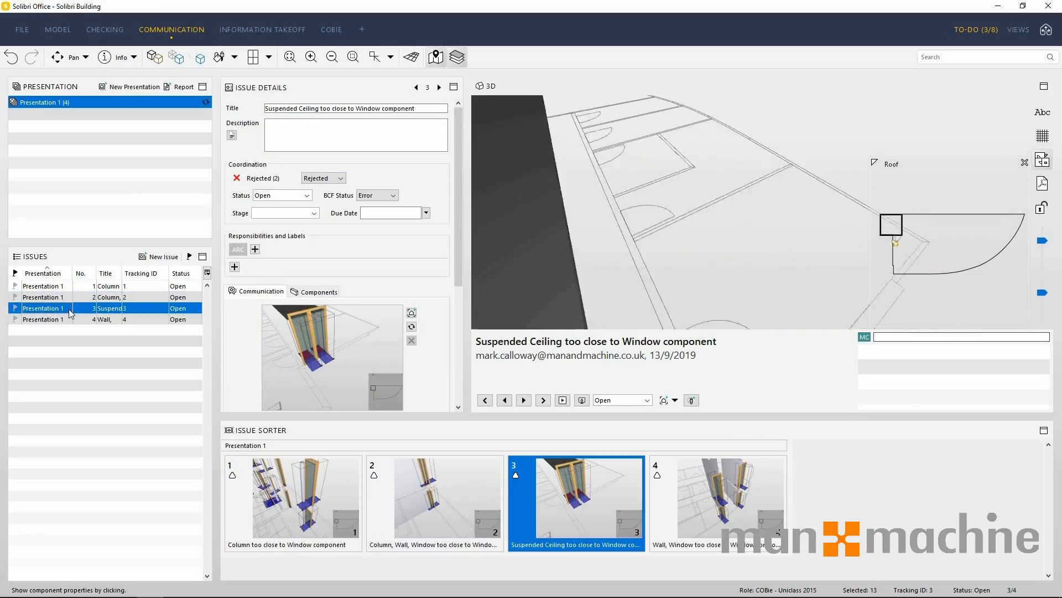
pyautogui.click(66, 320)
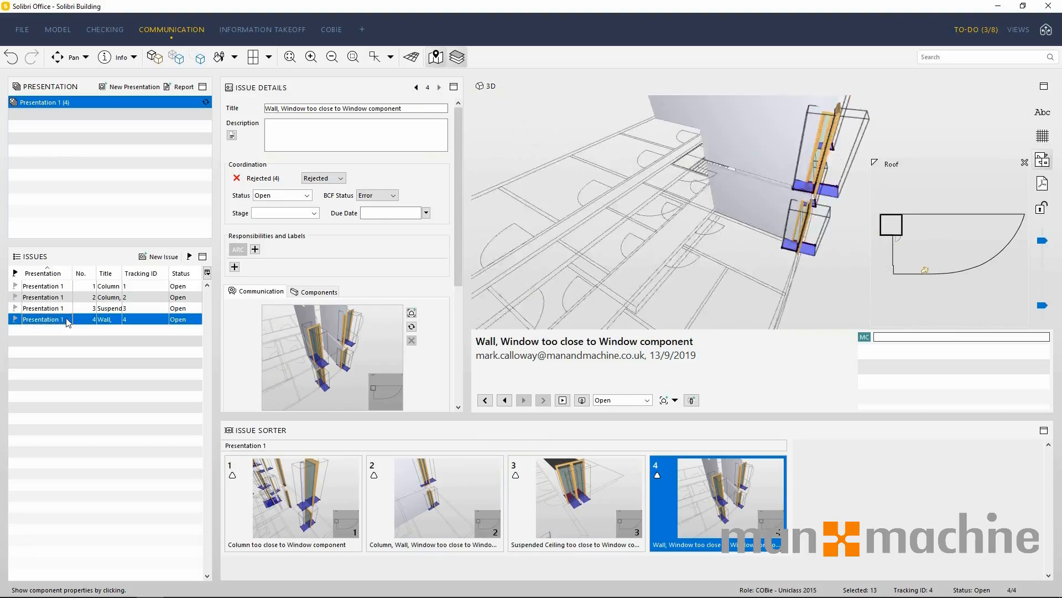
# Fill the description of the "Column too close to Window component" issue automatically with its rule name.
pyautogui.click(50, 287)
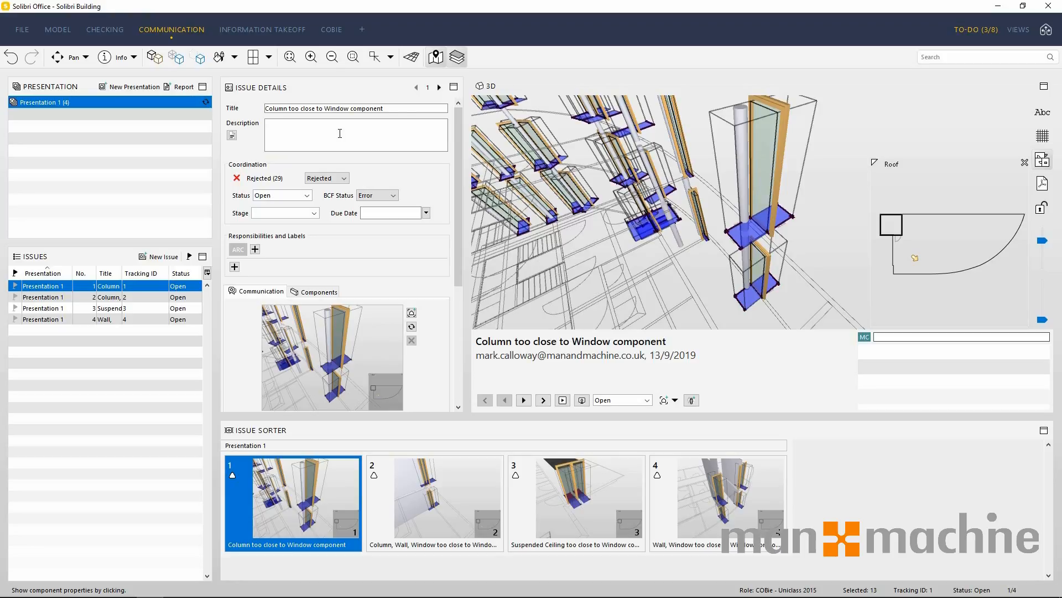
pyautogui.click(231, 136)
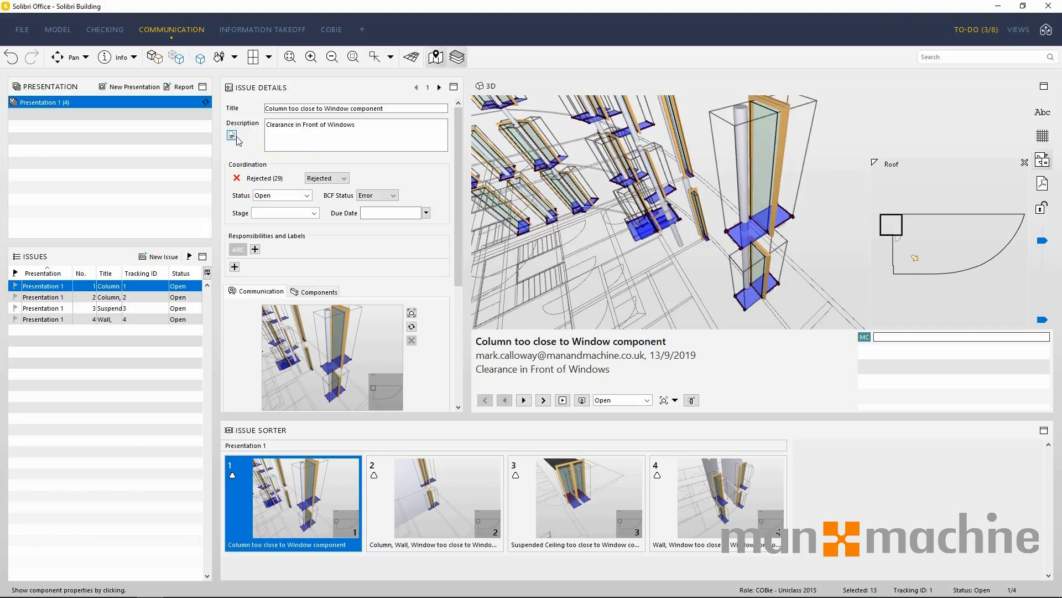
# Examine the available decision, status, BCF status, stage and due date options of the first issue without changing them.
pyautogui.click(343, 178)
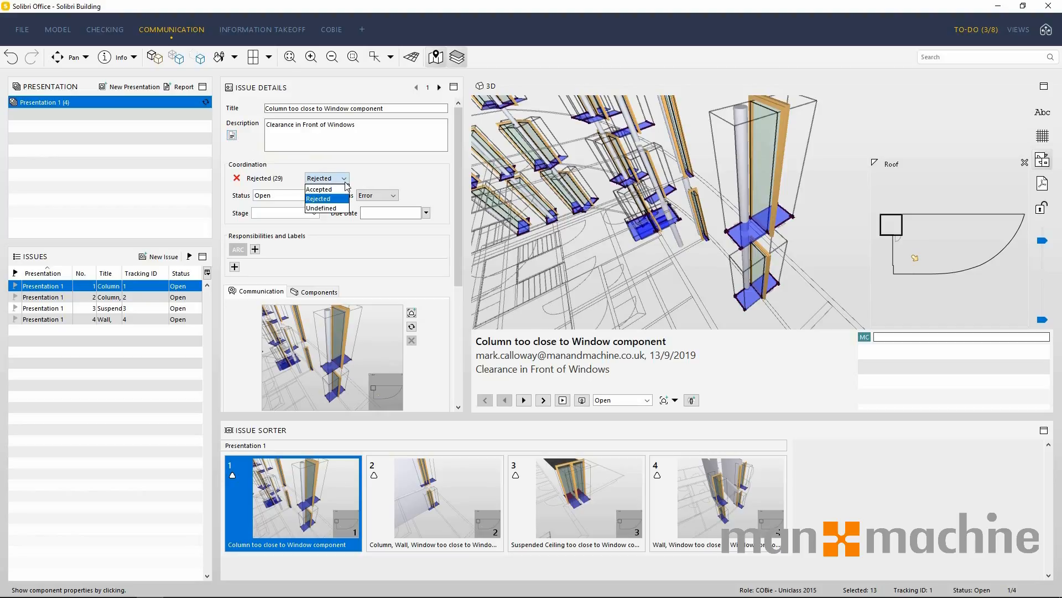
pyautogui.click(345, 182)
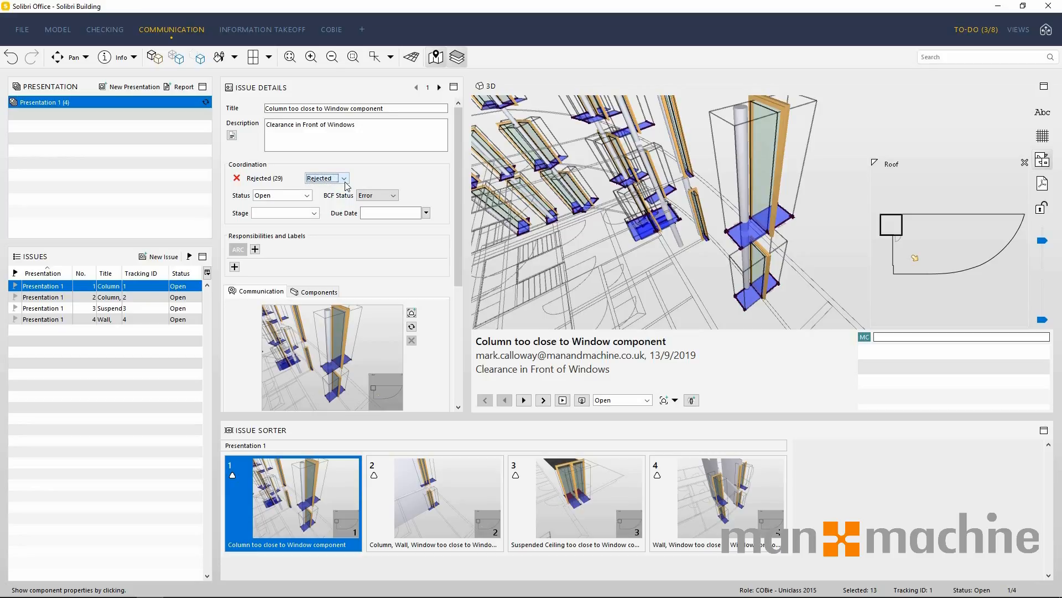
pyautogui.click(306, 196)
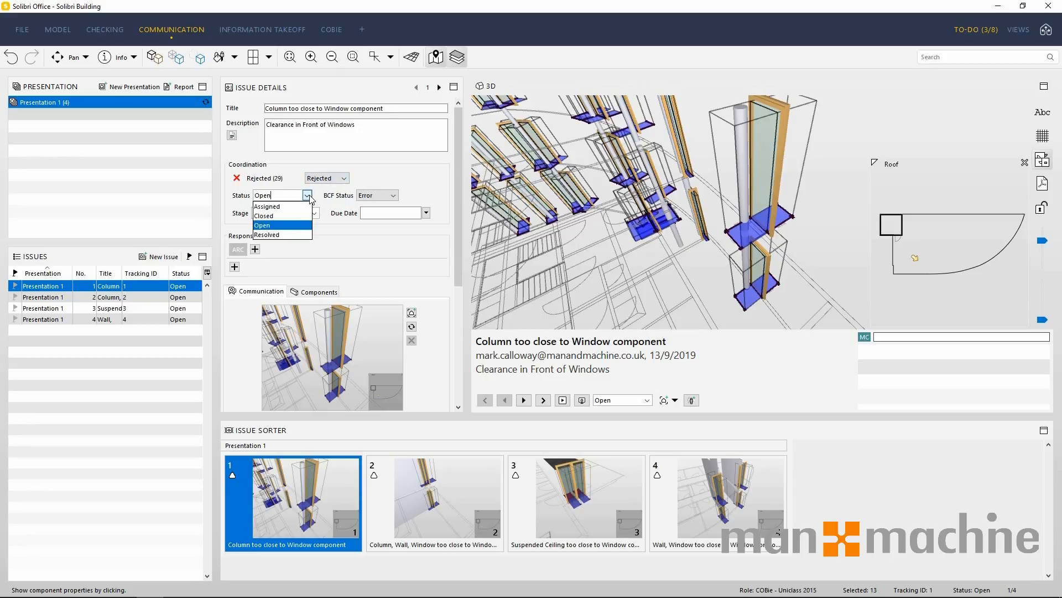
pyautogui.click(307, 196)
pyautogui.click(393, 196)
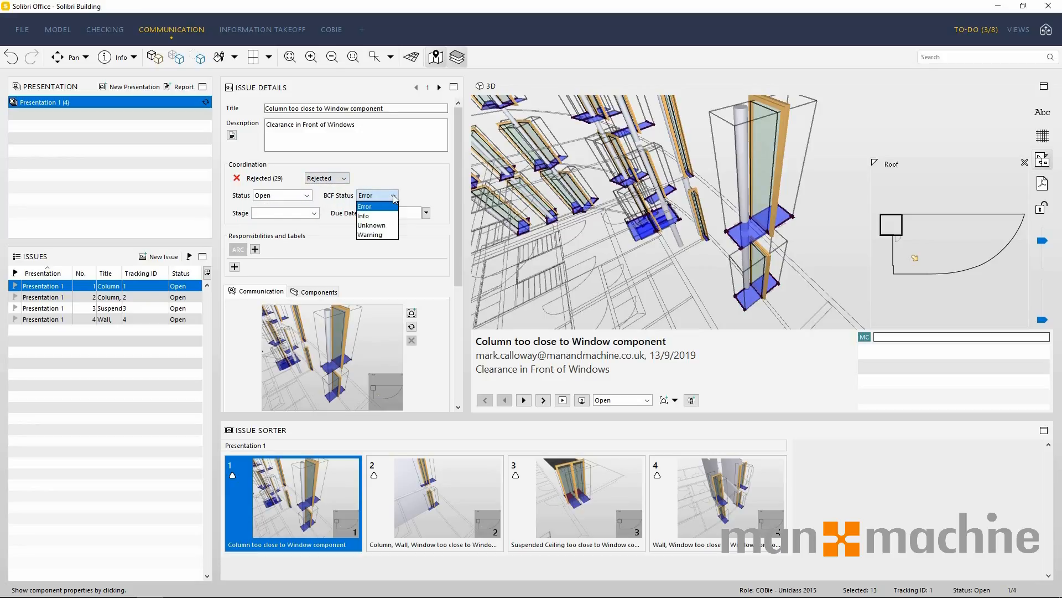
pyautogui.click(394, 197)
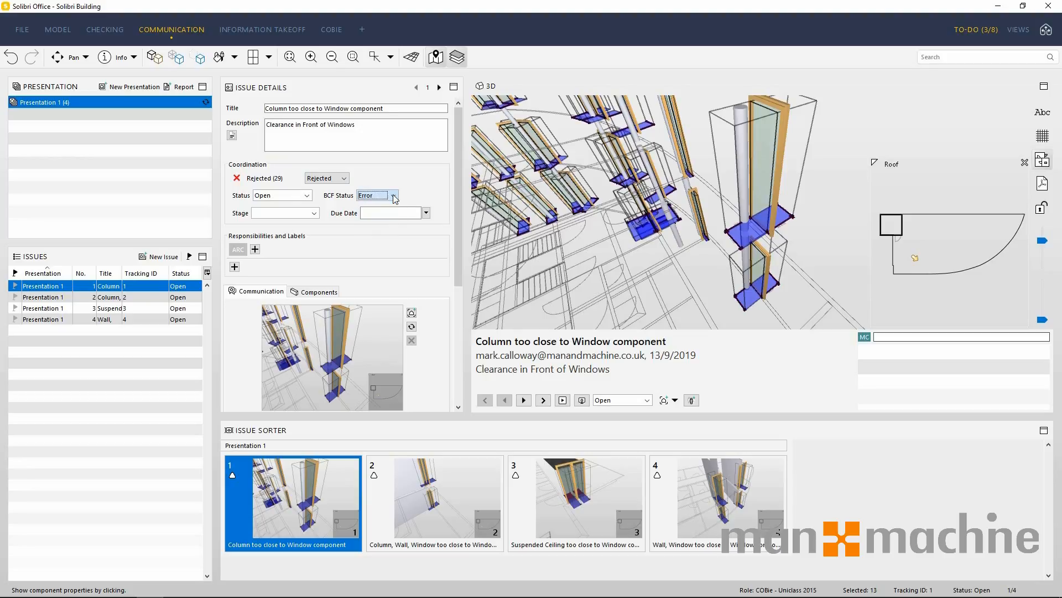
pyautogui.click(314, 213)
pyautogui.click(314, 214)
pyautogui.click(426, 213)
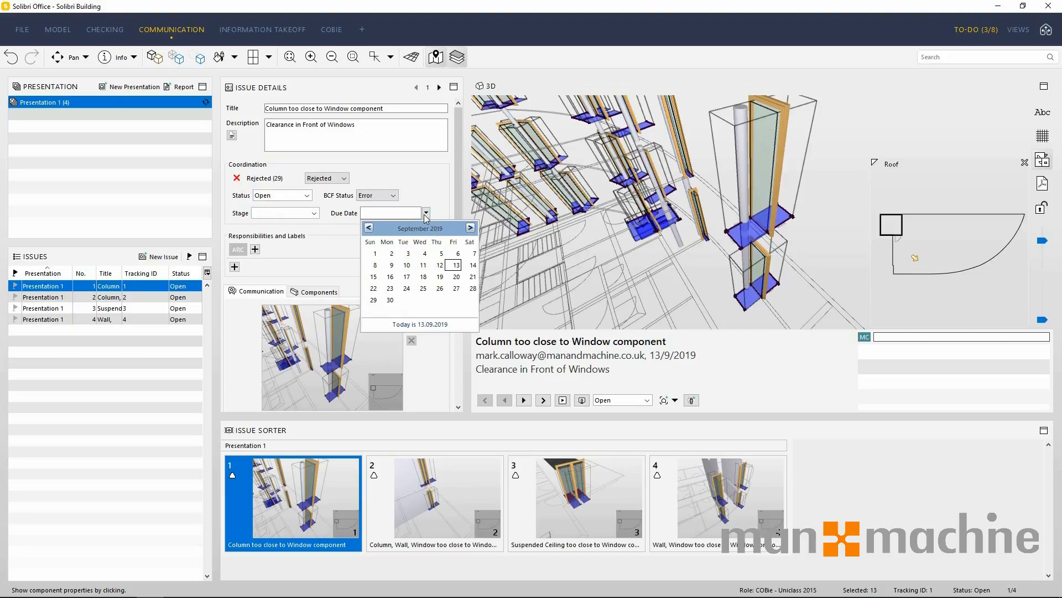
pyautogui.click(426, 214)
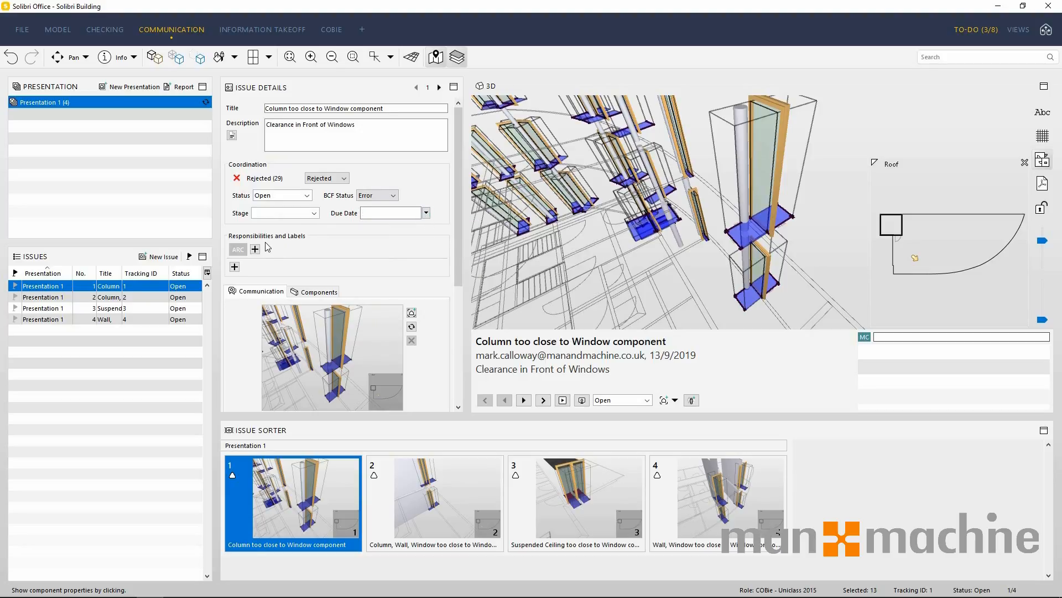
# Assign the ARC responsibility to the first issue and add the responsible person's name as a new responsibility.
pyautogui.click(243, 251)
pyautogui.click(255, 249)
pyautogui.click(288, 269)
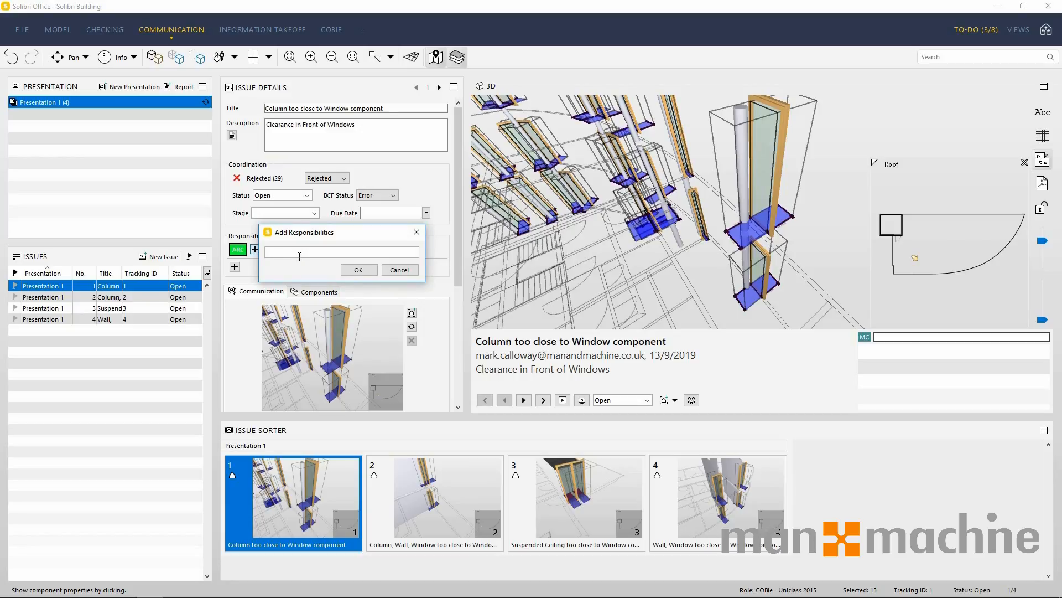
pyautogui.write('Mark')
pyautogui.click(347, 273)
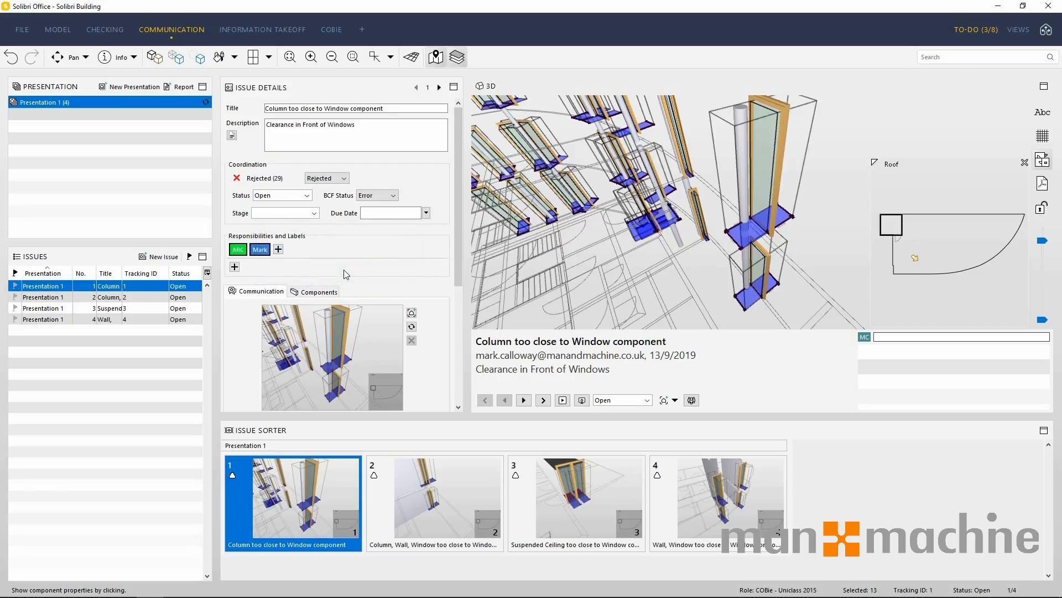
# Add a close-up view of the column standing in the window's clearance area as a second view of the first issue.
pyautogui.scroll(-2, 349, 273)
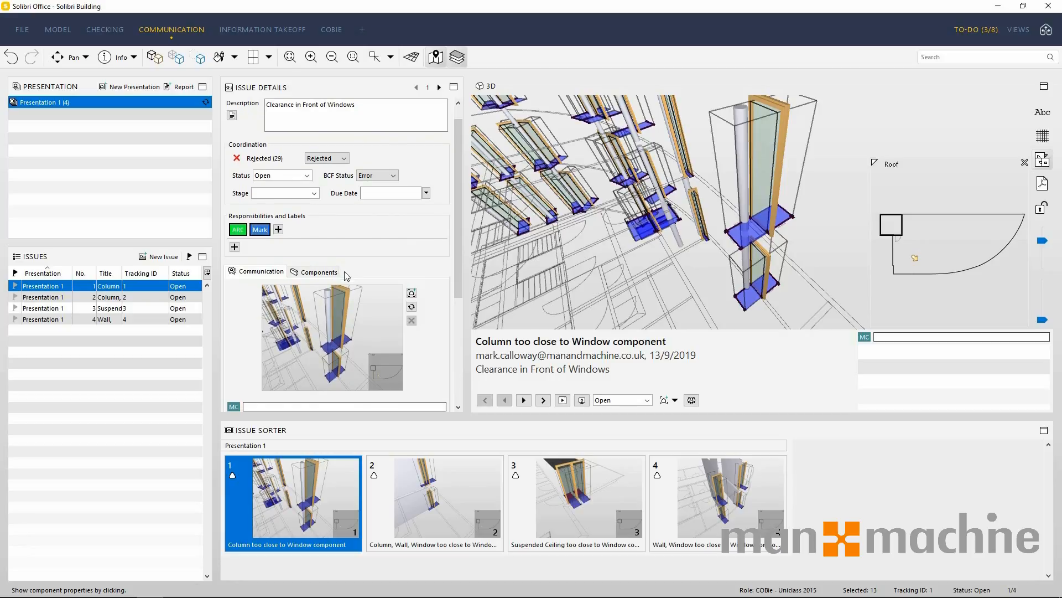
pyautogui.scroll(-1, 359, 269)
pyautogui.moveTo(456, 243); pyautogui.dragTo(455, 297)
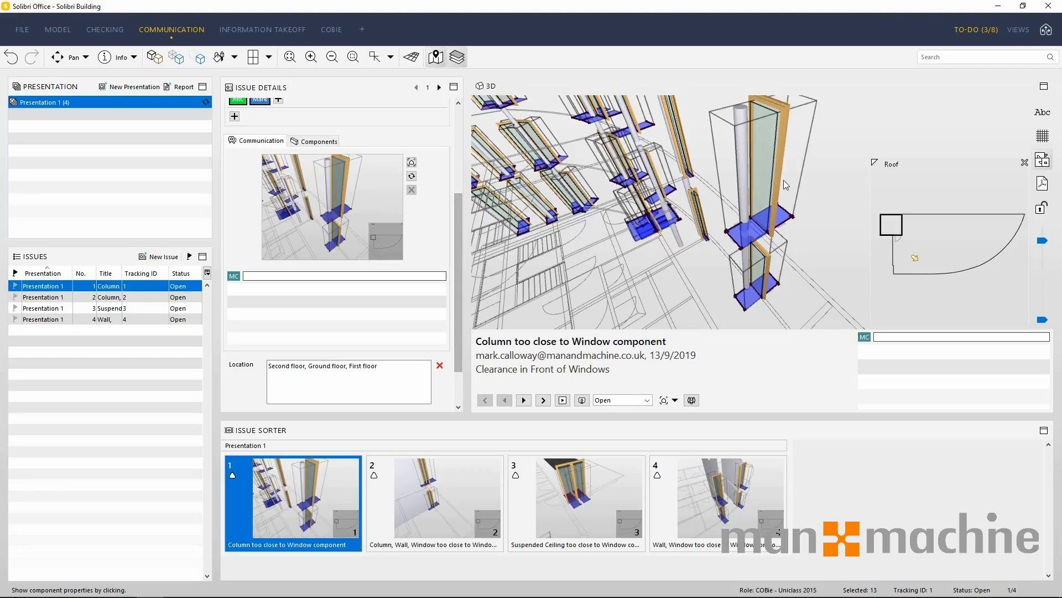
pyautogui.scroll(3, 780, 178)
pyautogui.scroll(2, 763, 196)
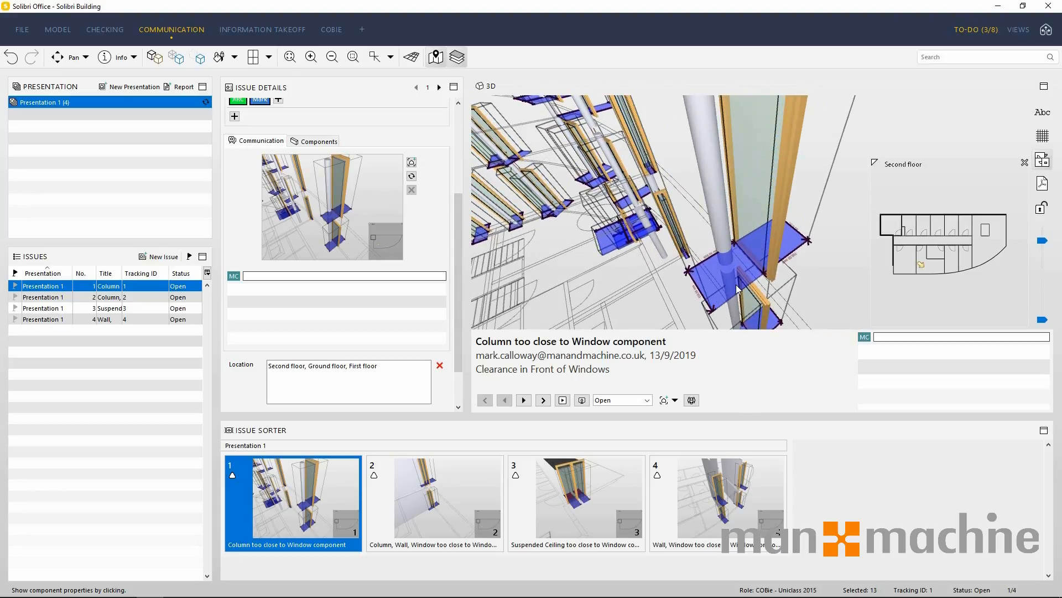
pyautogui.scroll(4, 736, 285)
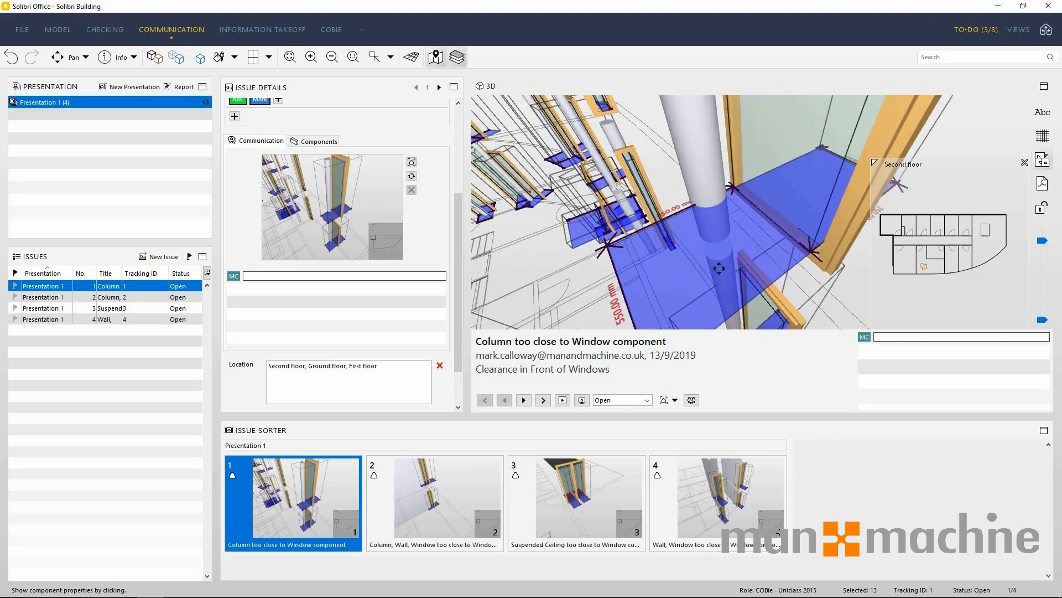
pyautogui.moveTo(718, 269); pyautogui.dragTo(747, 239)
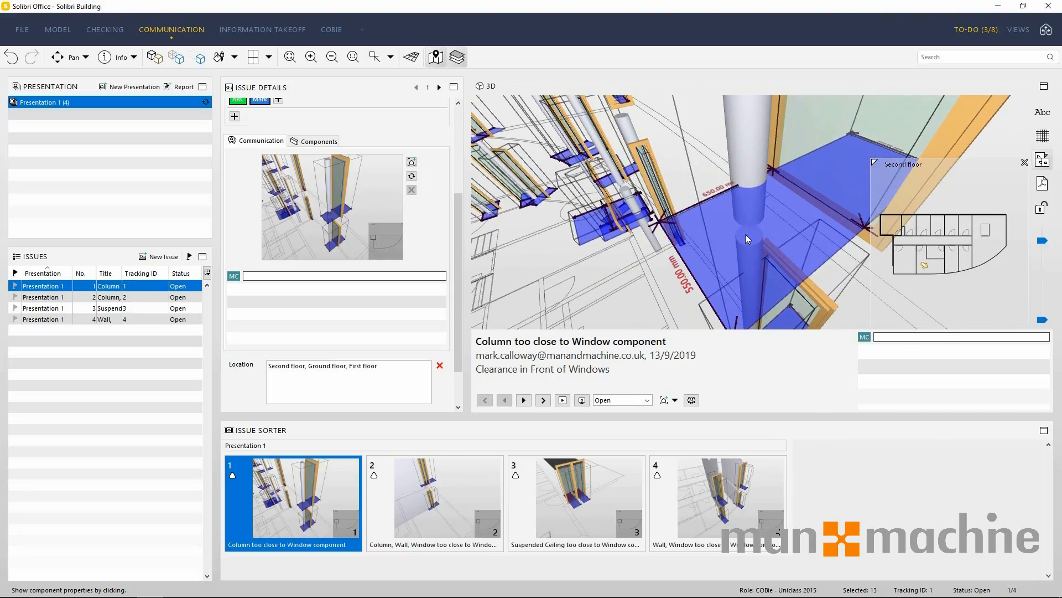
pyautogui.scroll(1, 745, 234)
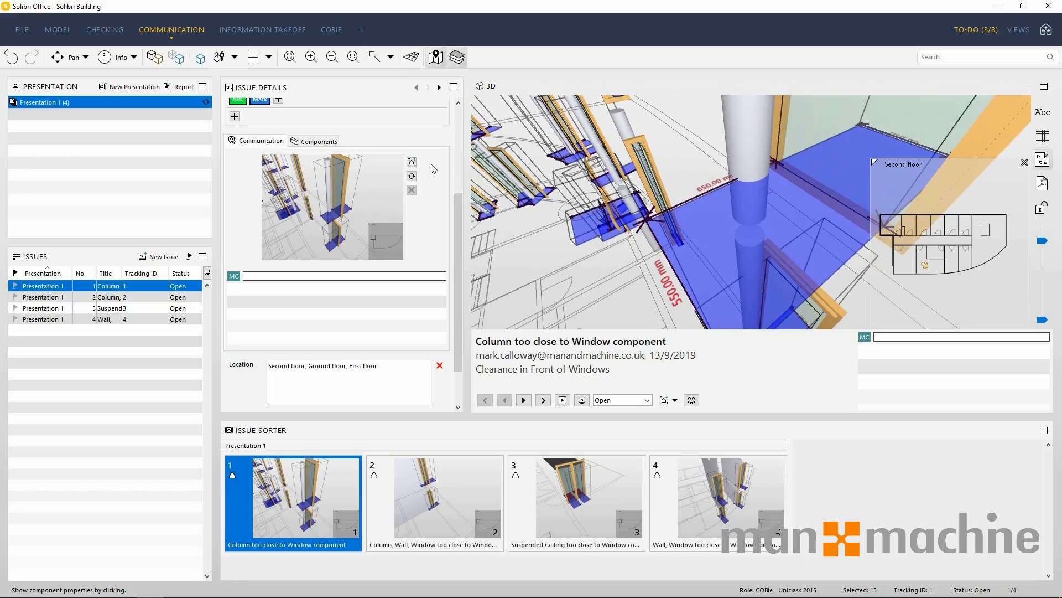
pyautogui.click(411, 162)
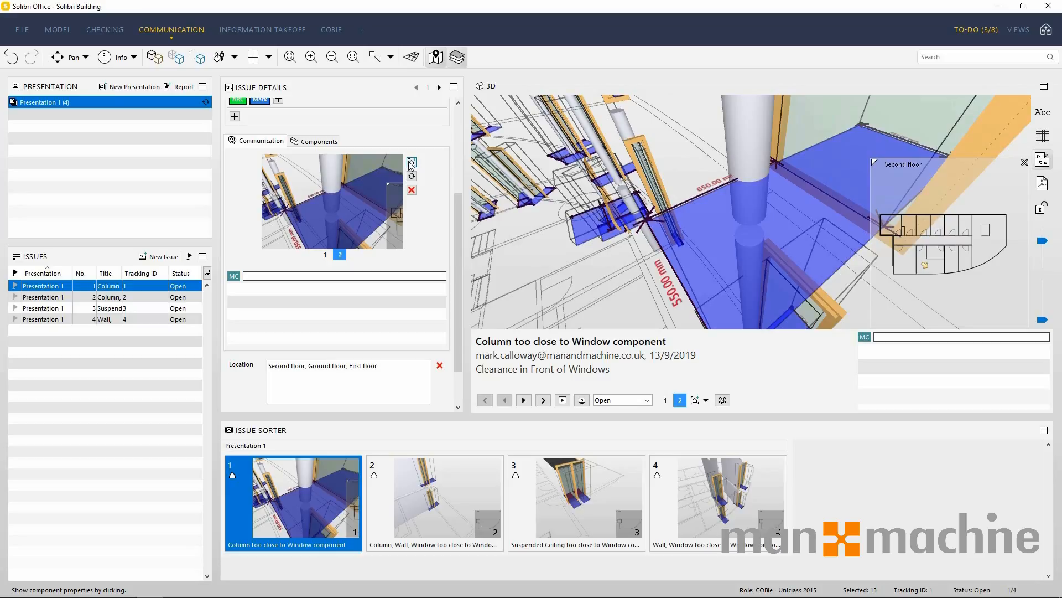
# Use Markup to outline the area around the window beside the column, and add the marked-up view as the issue's third view.
pyautogui.click(134, 58)
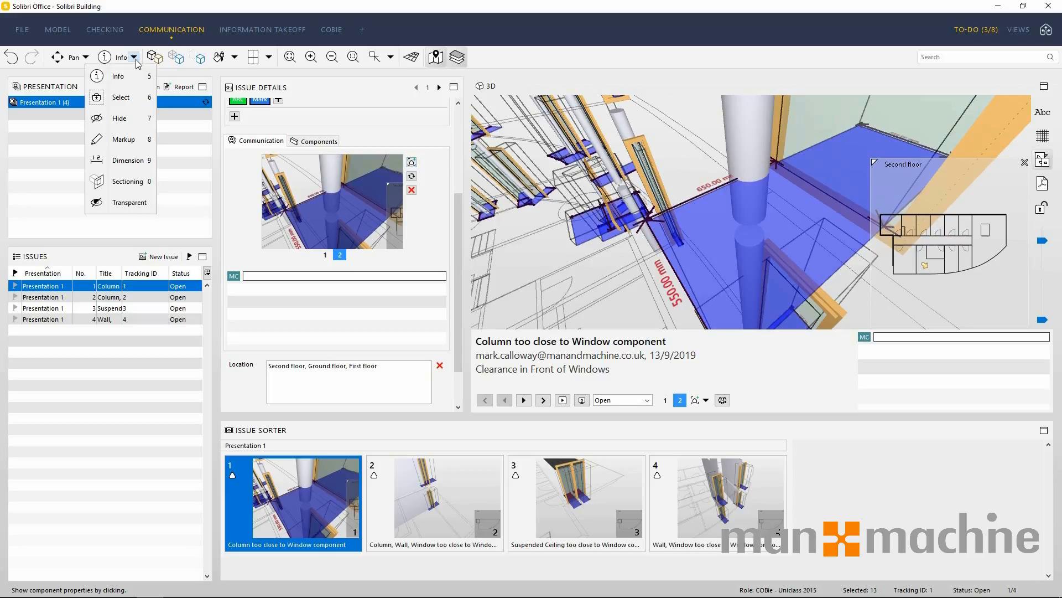
pyautogui.click(138, 139)
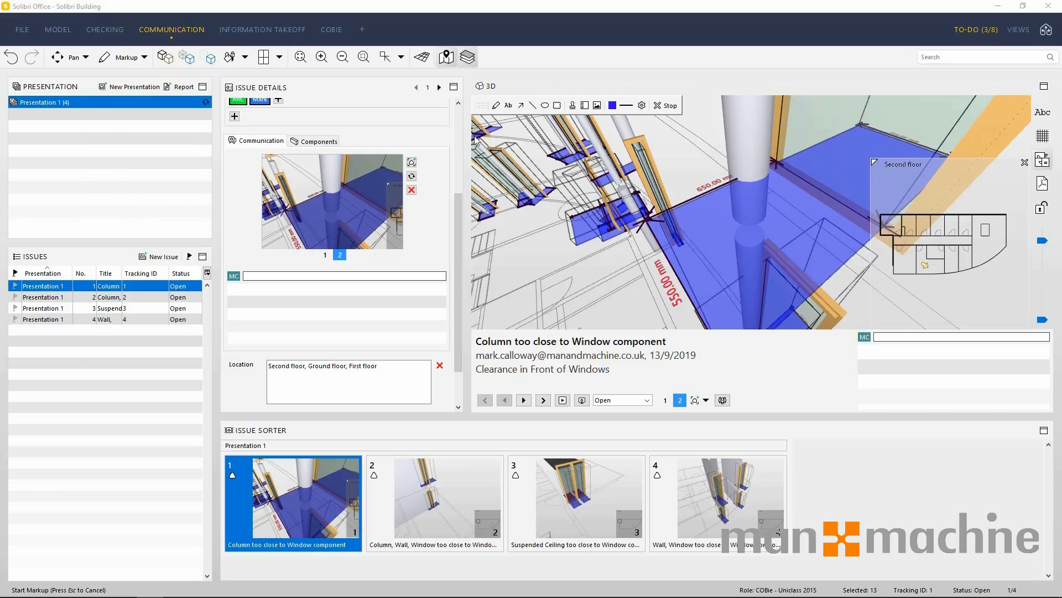
pyautogui.click(558, 107)
pyautogui.scroll(-2, 771, 221)
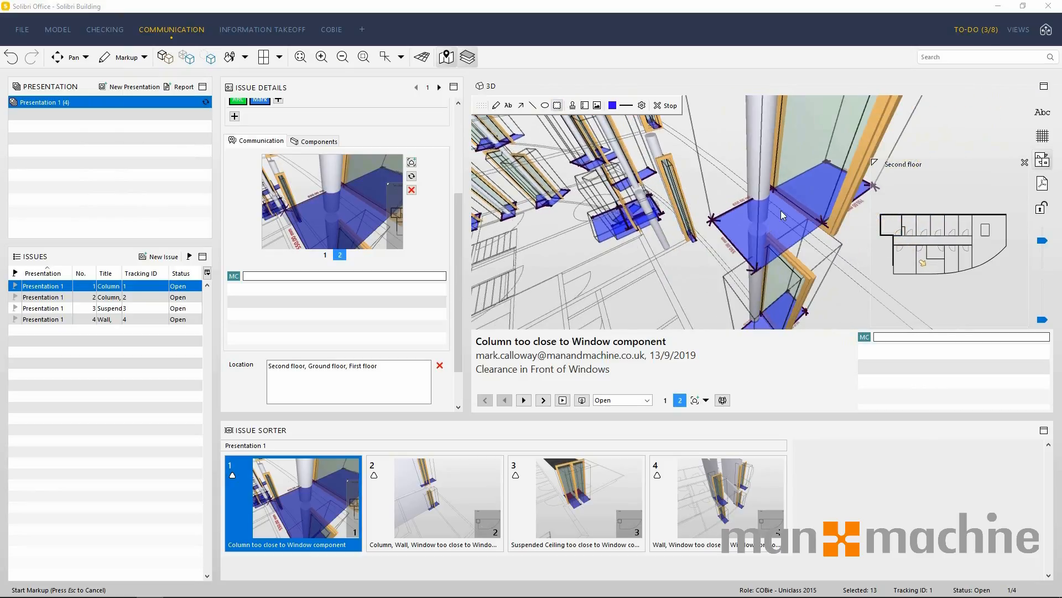
pyautogui.scroll(-2, 781, 210)
pyautogui.moveTo(797, 177); pyautogui.dragTo(749, 244, button='middle')
pyautogui.scroll(-1, 684, 211)
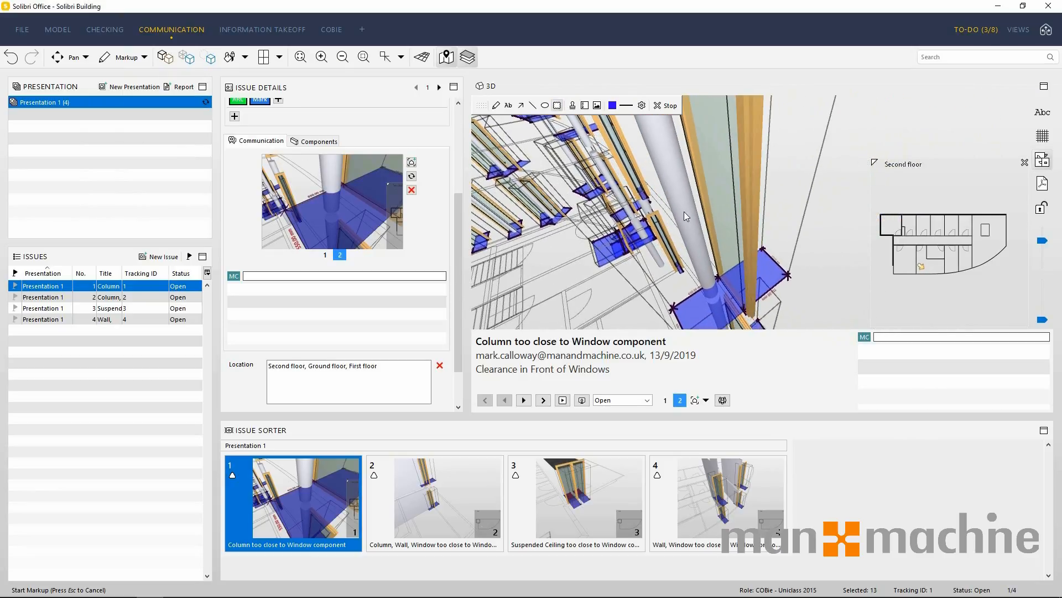
pyautogui.moveTo(764, 243)
pyautogui.mouseDown()
pyautogui.moveTo(766, 176)
pyautogui.moveTo(783, 308)
pyautogui.mouseUp()
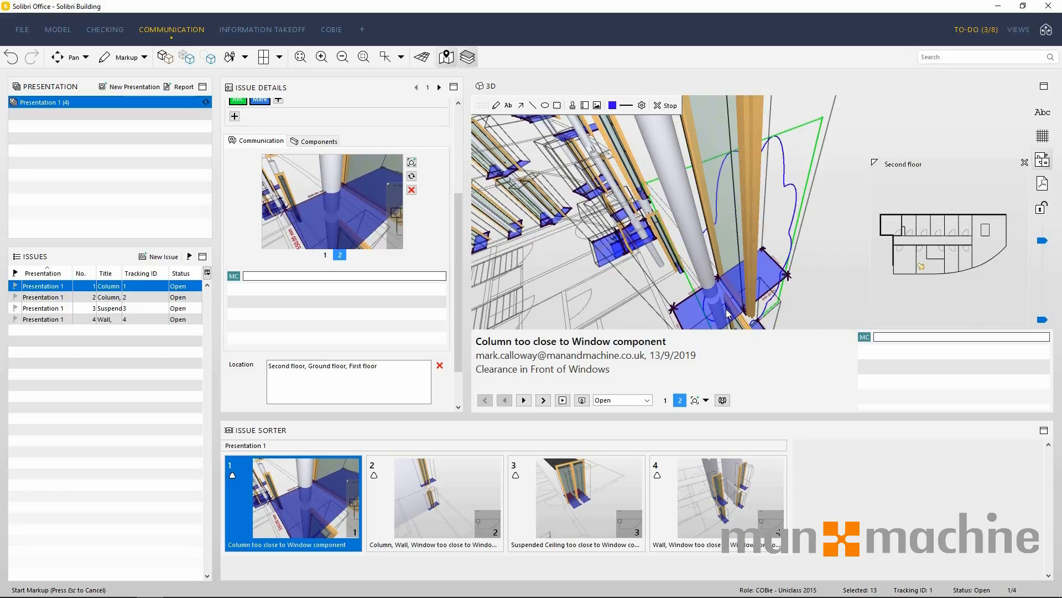
pyautogui.click(411, 162)
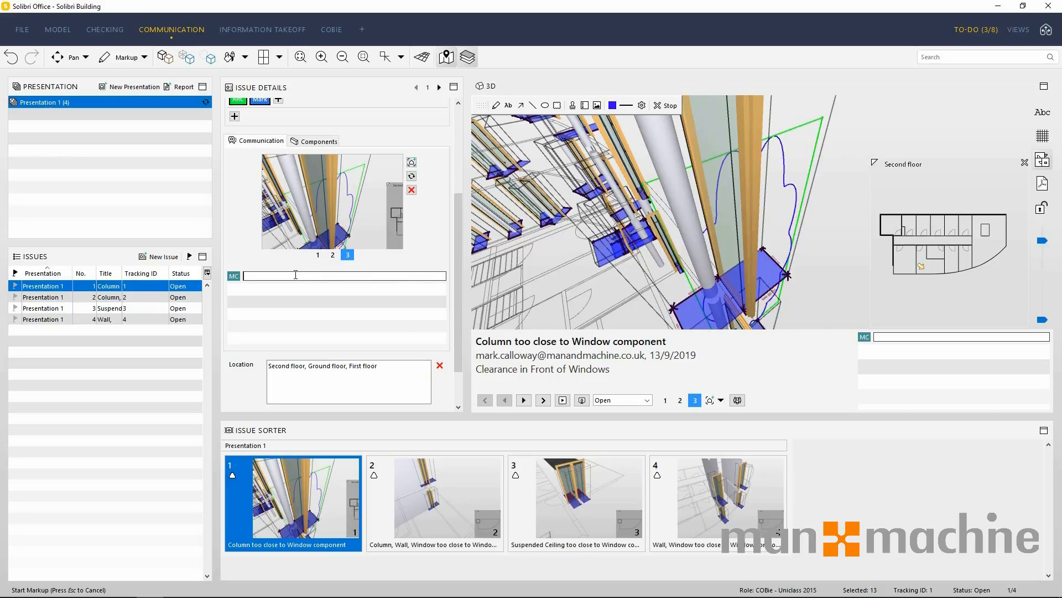
# Add the comment "This needs resolving" to the third view of the first issue.
pyautogui.write('This needs resolving')
pyautogui.press('Return')
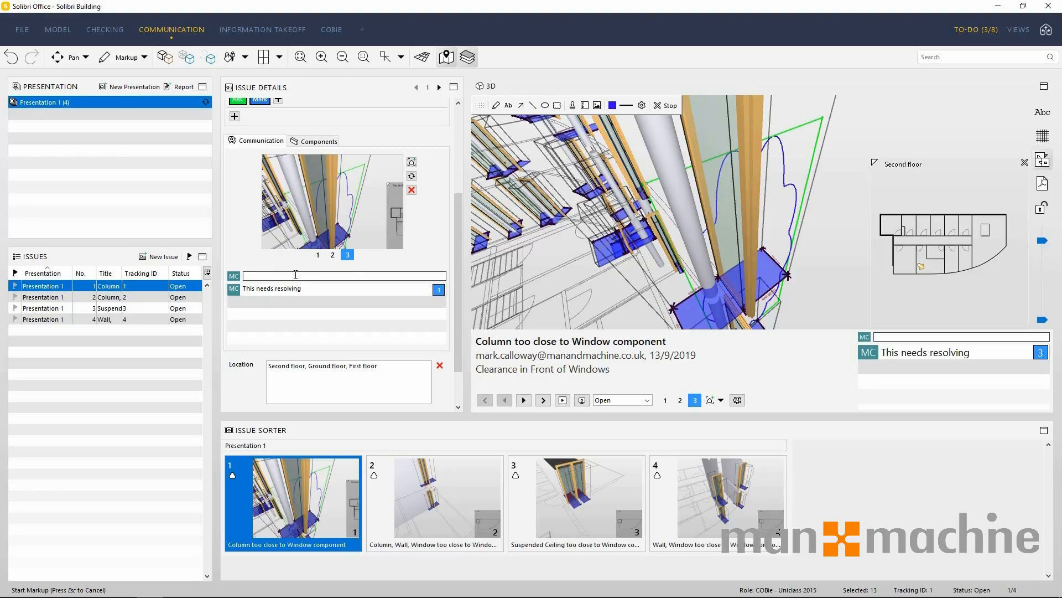
# Create an Excel coordination report of all issues in Presentation 1 and save it on the Desktop as Presentation 1.xls.
pyautogui.click(51, 299)
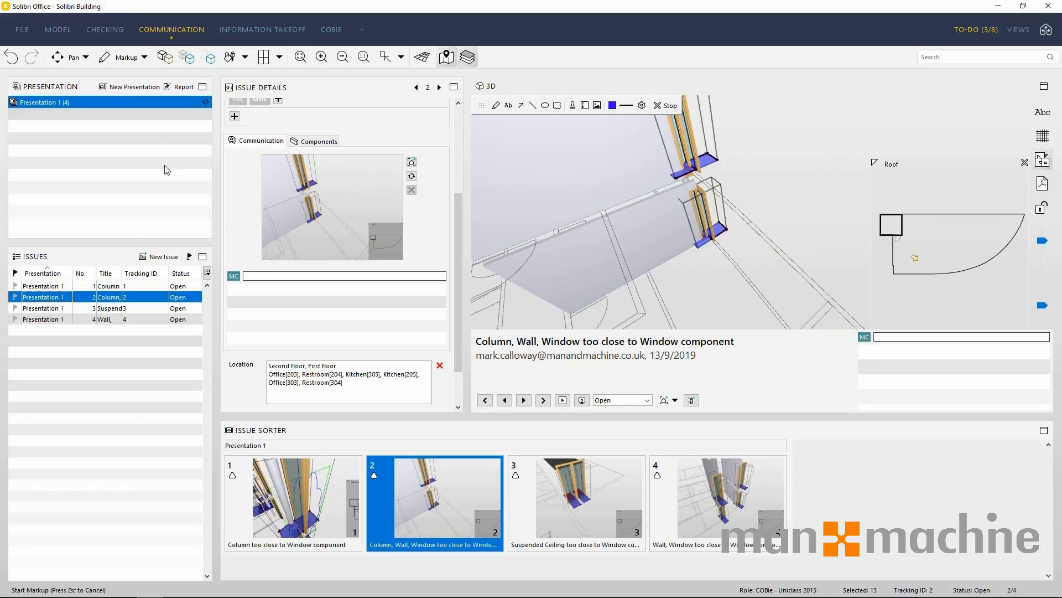
pyautogui.click(177, 88)
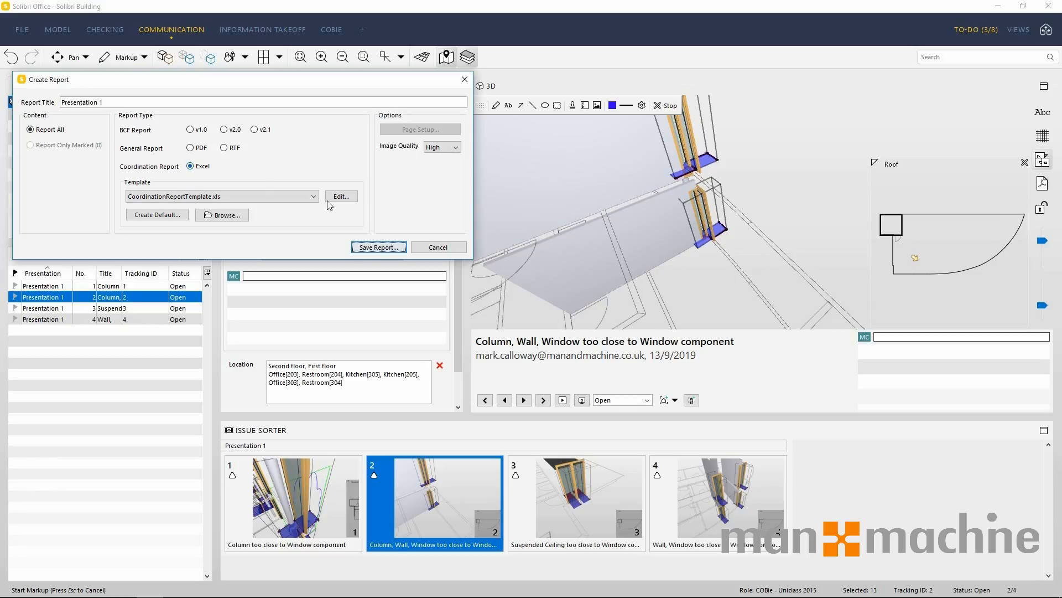
pyautogui.click(387, 248)
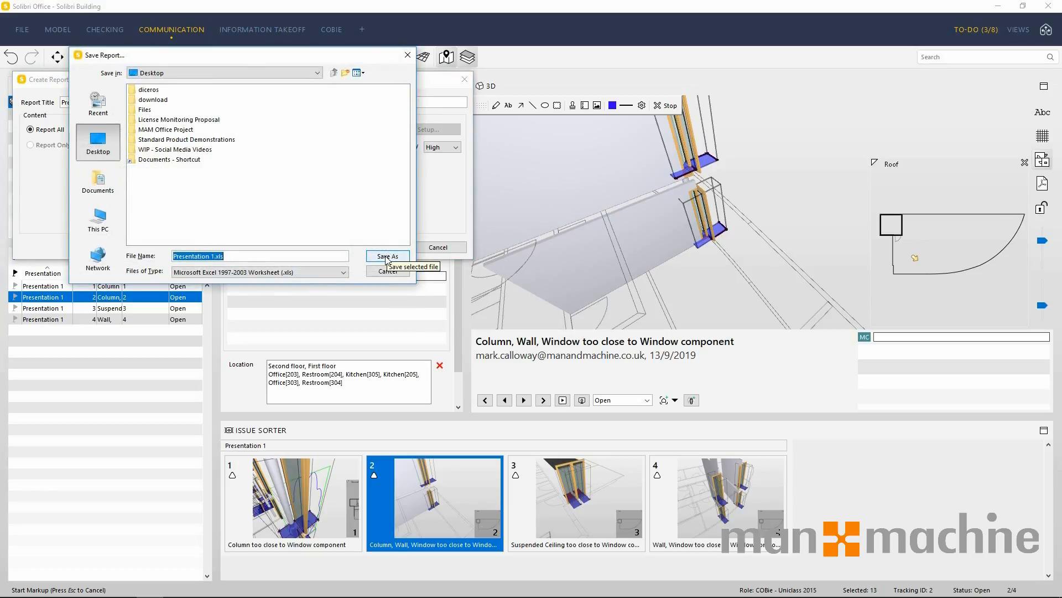
pyautogui.click(387, 255)
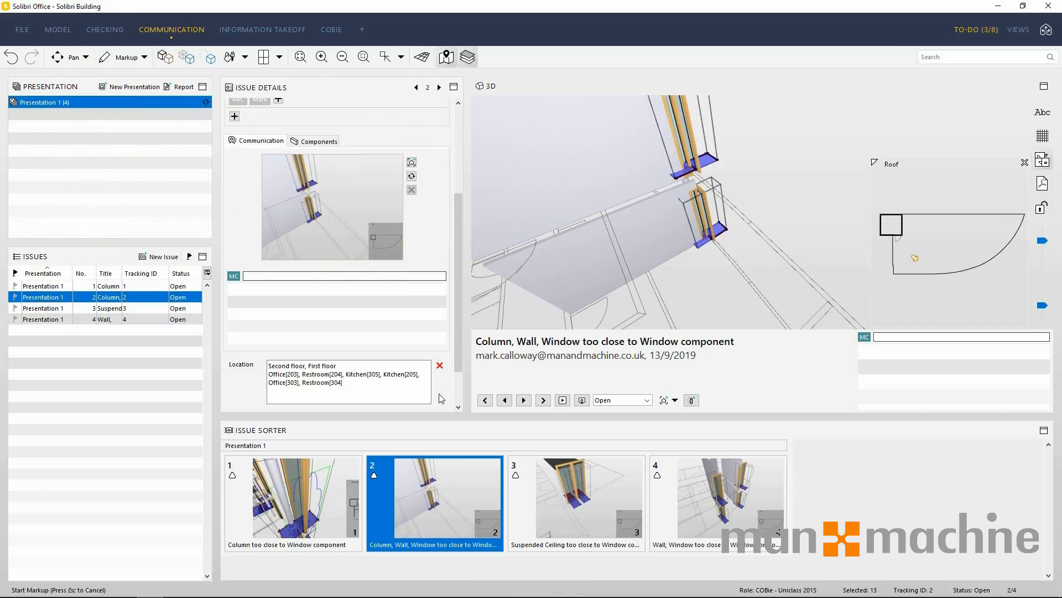
# In the Information Takeoff layout, show the whole building and colour it by the Building Elements - General classification.
pyautogui.click(244, 29)
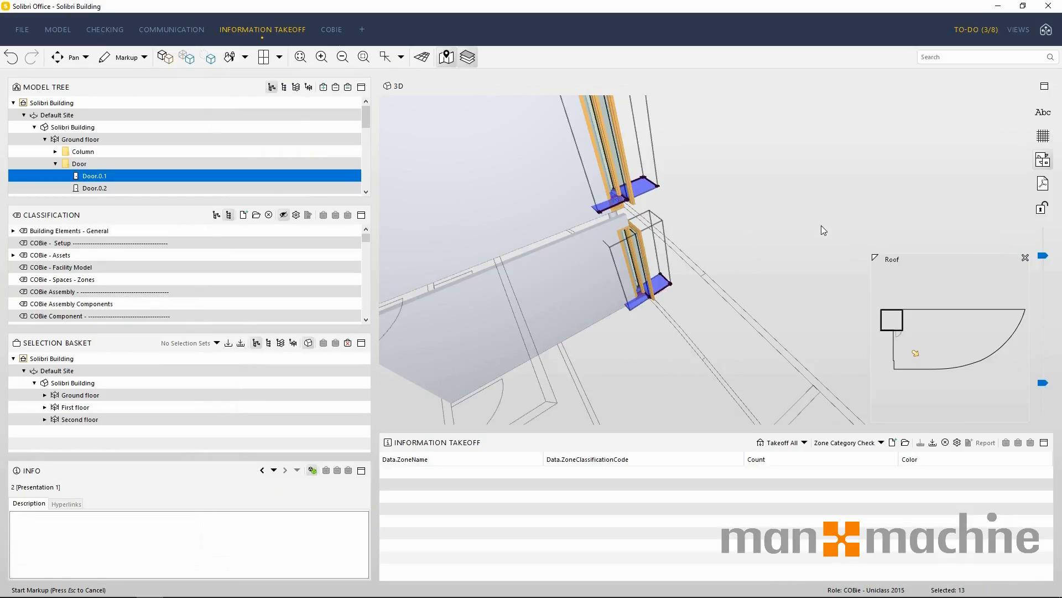
pyautogui.click(165, 57)
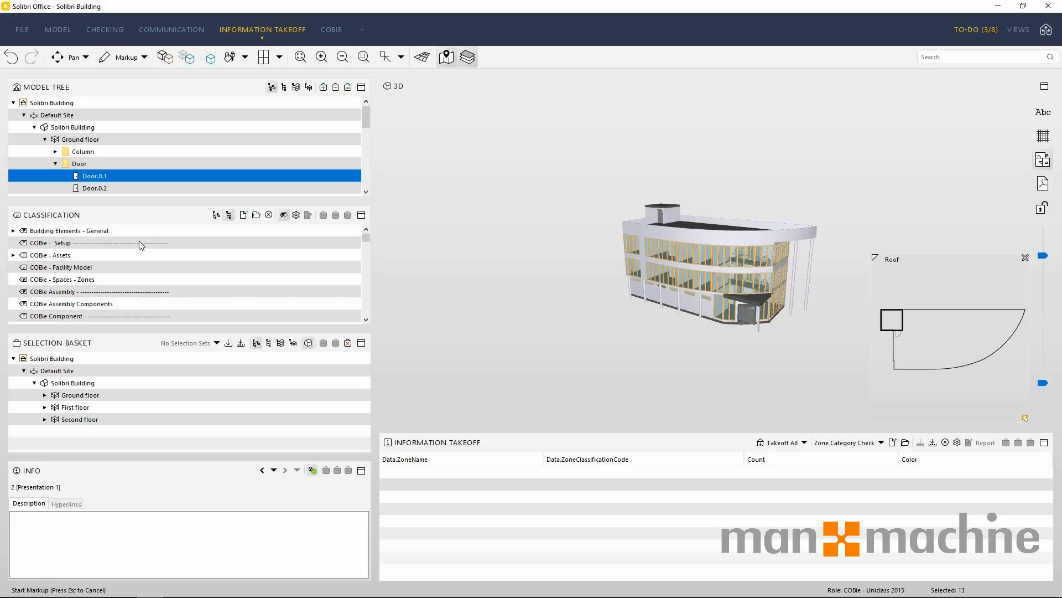
pyautogui.click(81, 232)
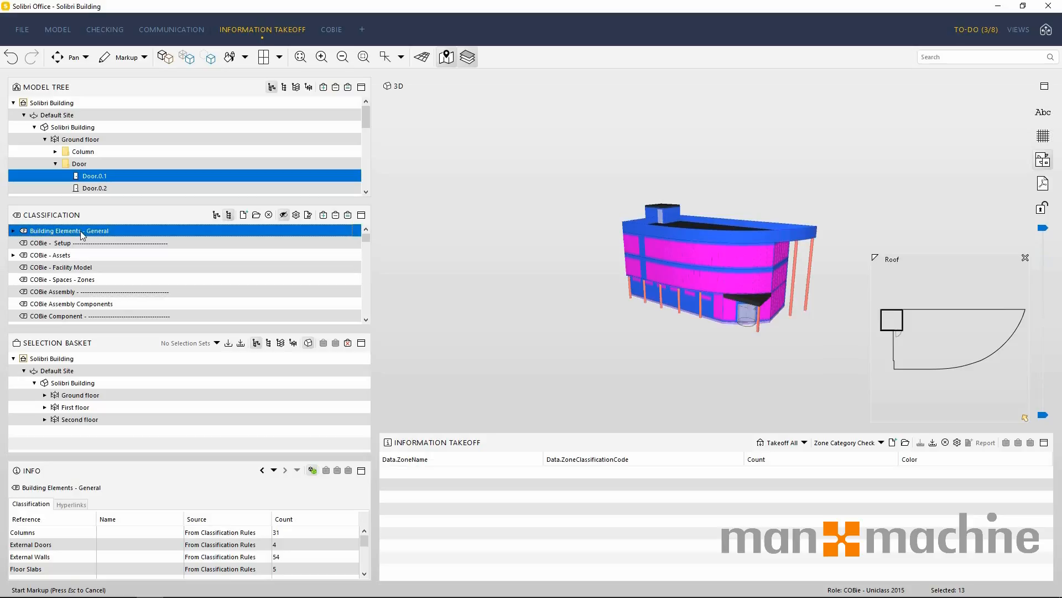
# Examine the Building Elements - General classification's general settings, classification rules, and unclassified and classified components.
pyautogui.click(296, 215)
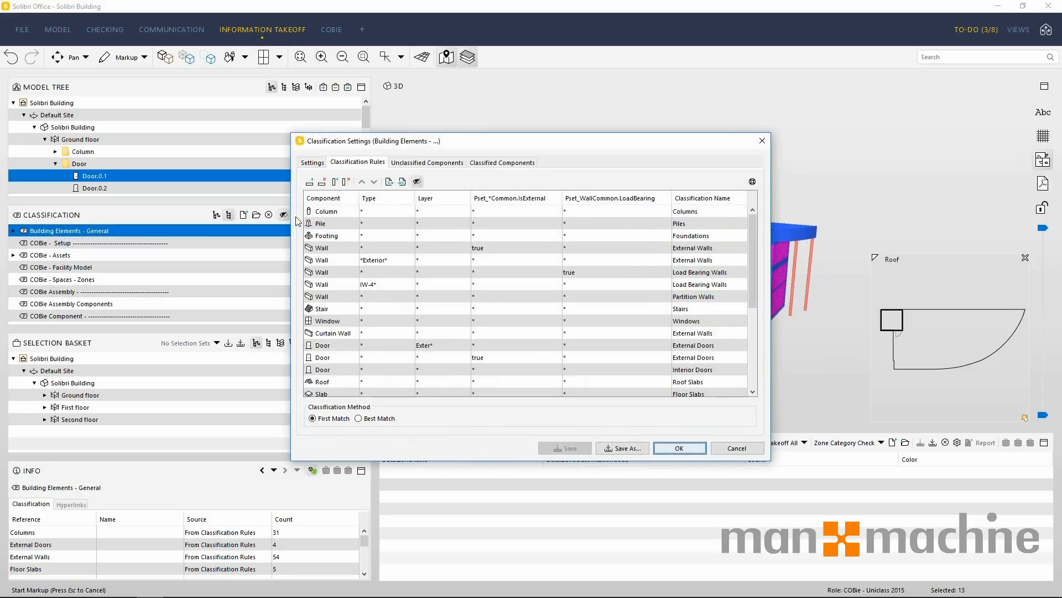
pyautogui.click(308, 163)
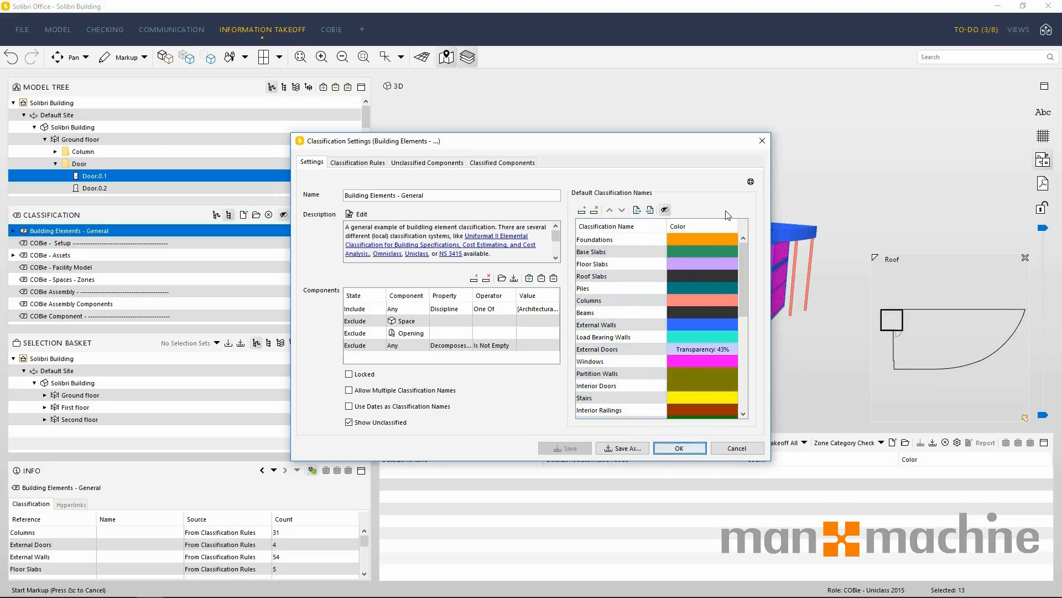
pyautogui.click(350, 162)
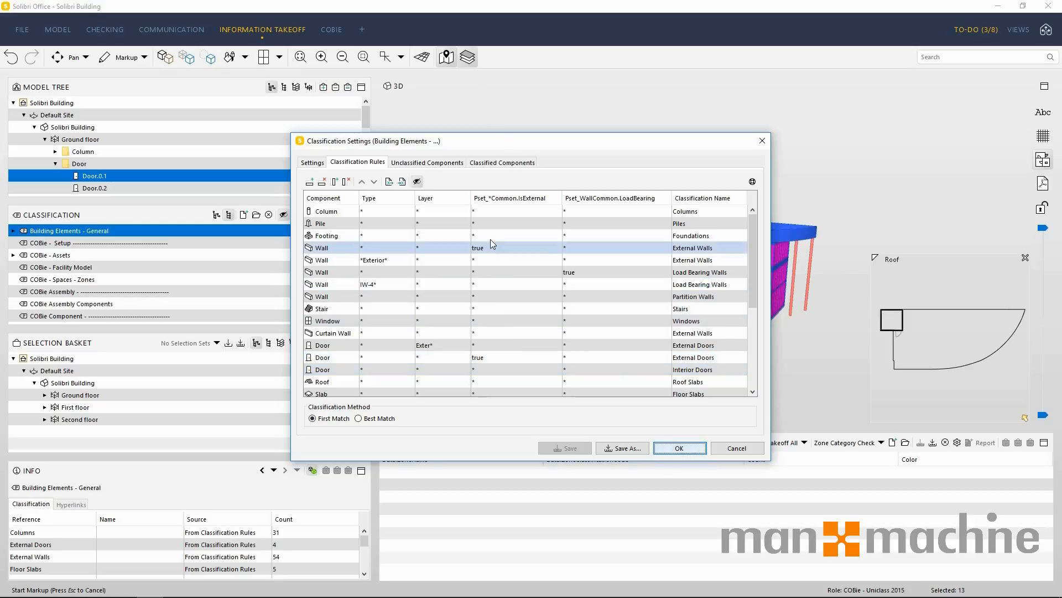
pyautogui.click(437, 167)
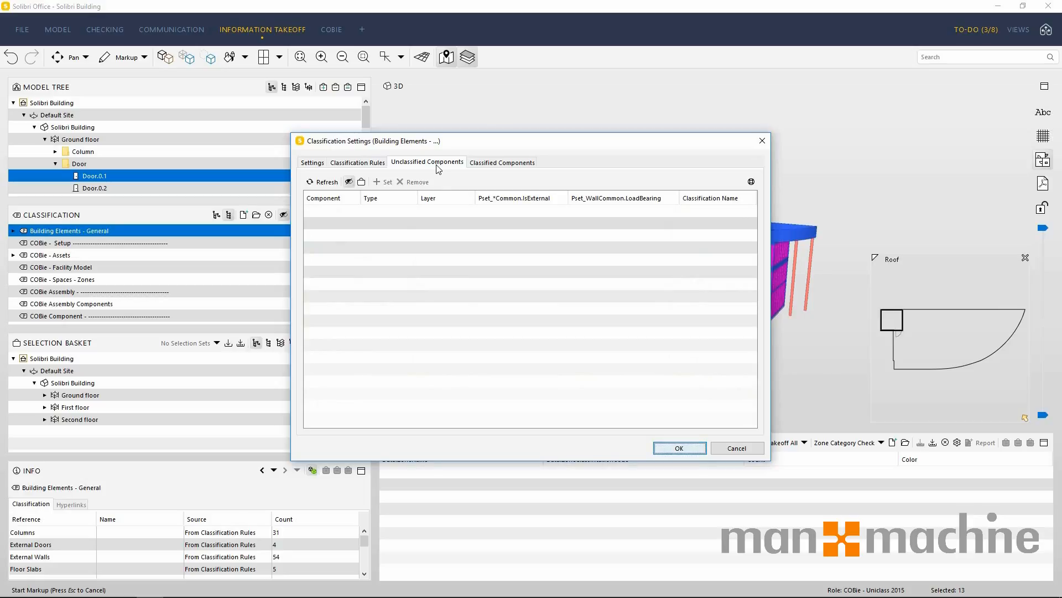
pyautogui.click(312, 162)
pyautogui.click(348, 322)
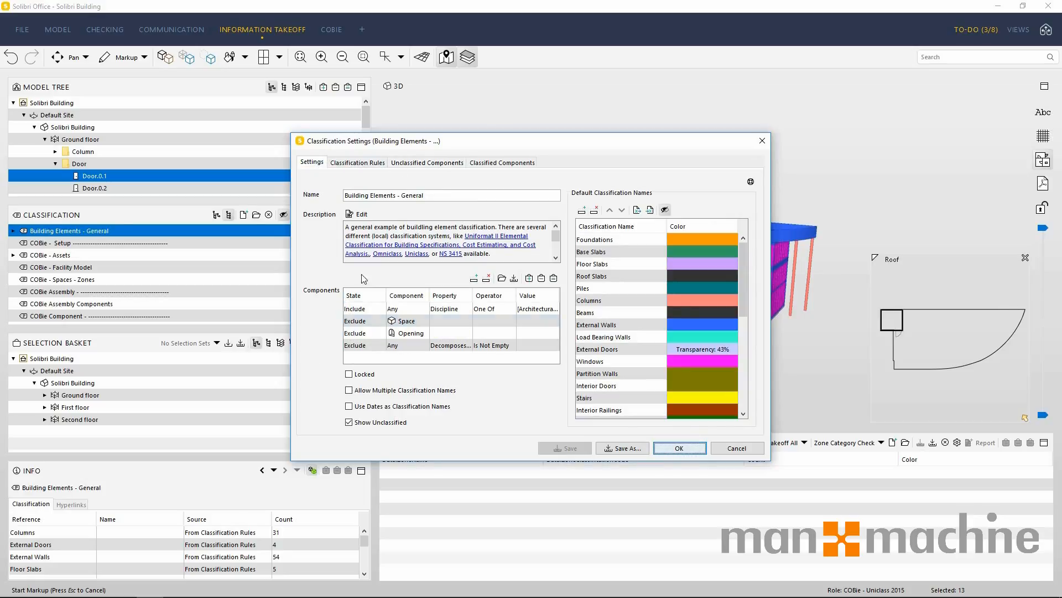
pyautogui.click(423, 162)
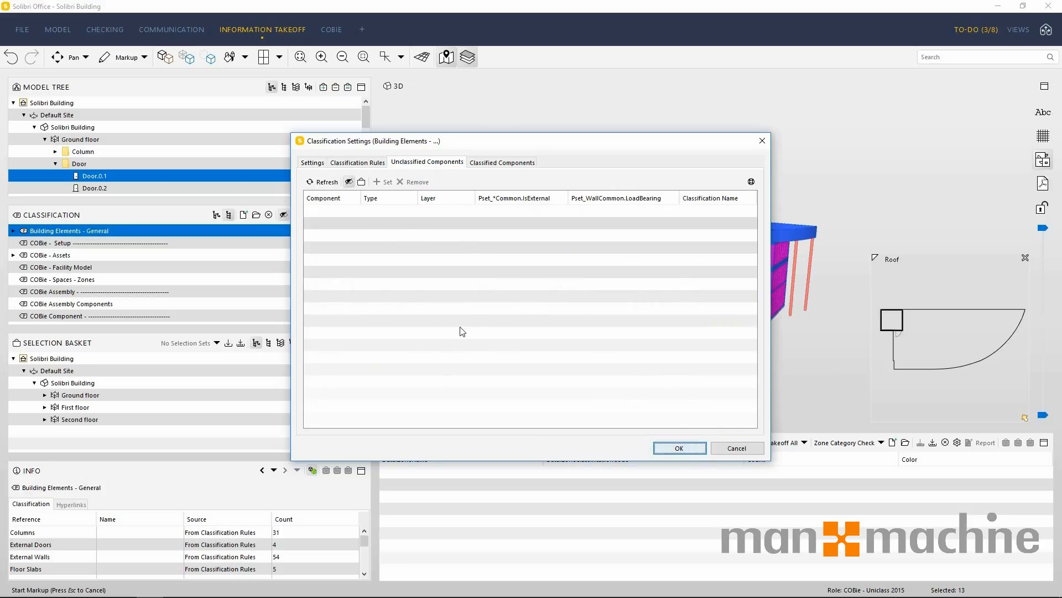
pyautogui.click(483, 165)
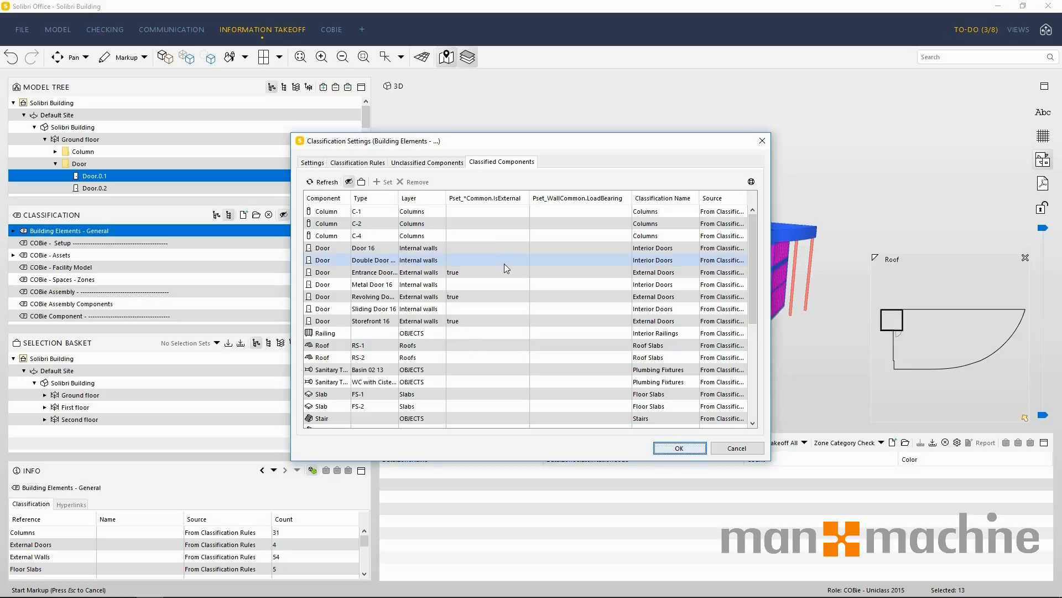
pyautogui.click(666, 449)
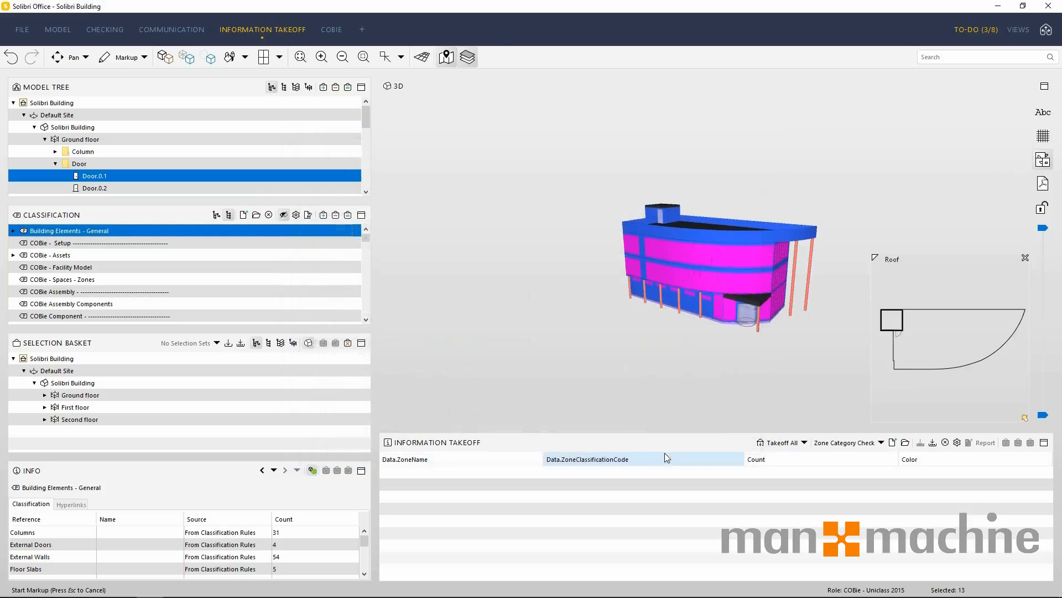
# Expand the Building Elements - General classification and view its External Doors and External Walls in the 3D model.
pyautogui.click(14, 232)
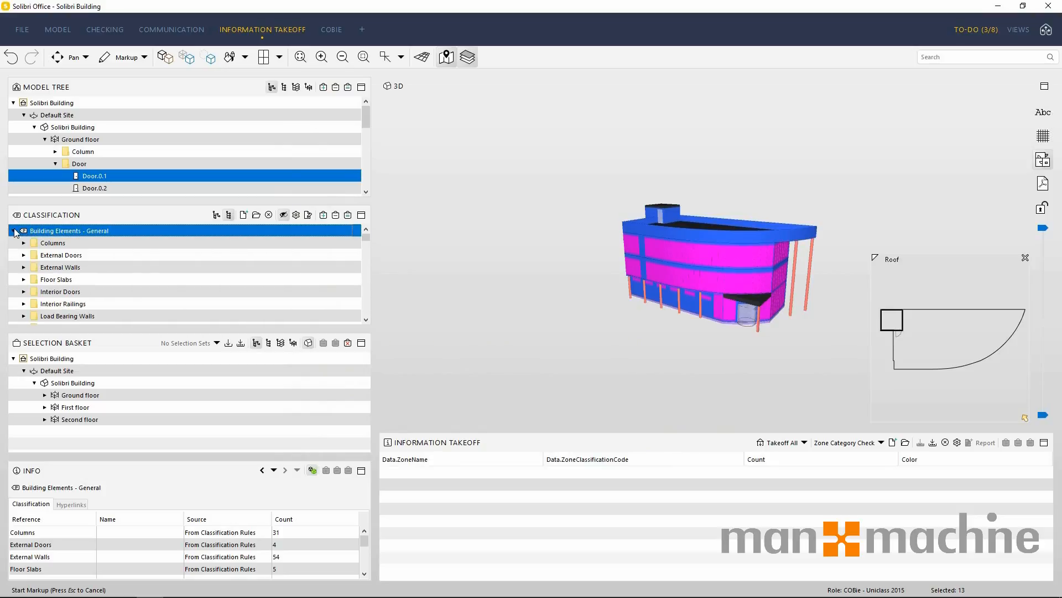
pyautogui.click(24, 255)
pyautogui.click(57, 255)
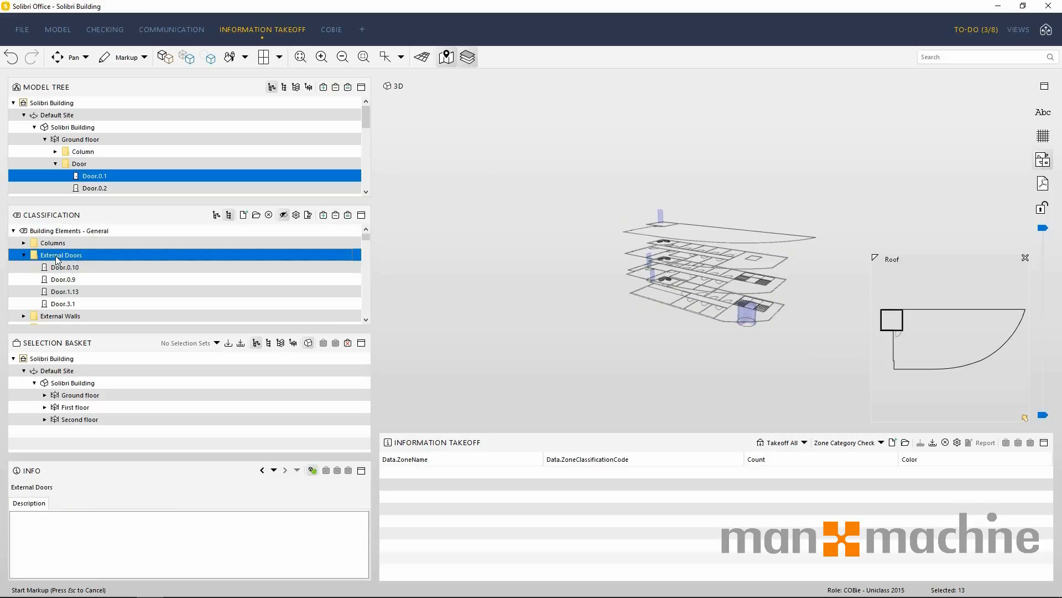
pyautogui.click(55, 316)
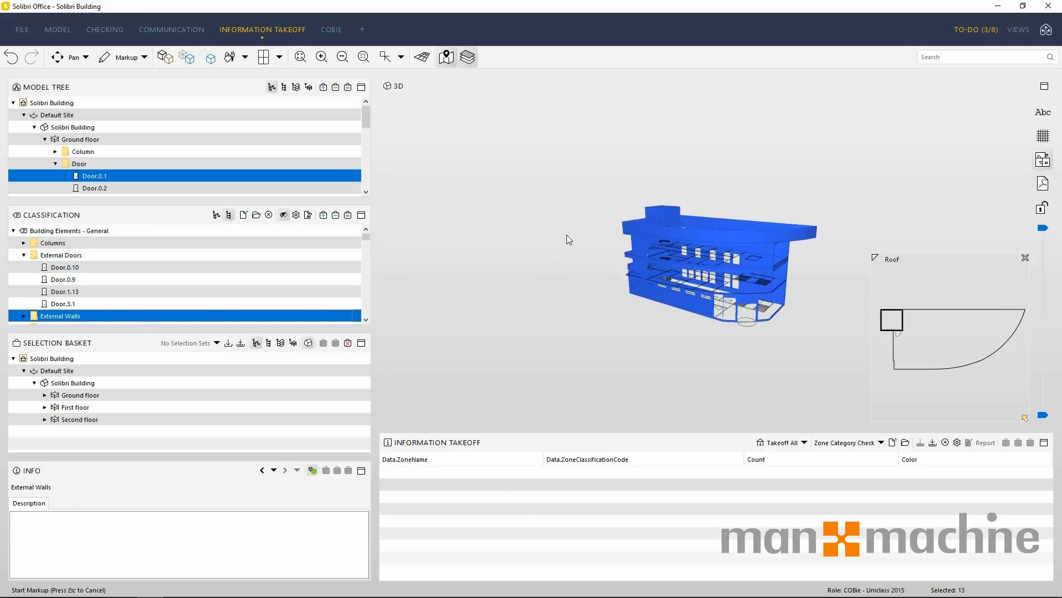
pyautogui.moveTo(566, 240); pyautogui.dragTo(636, 332)
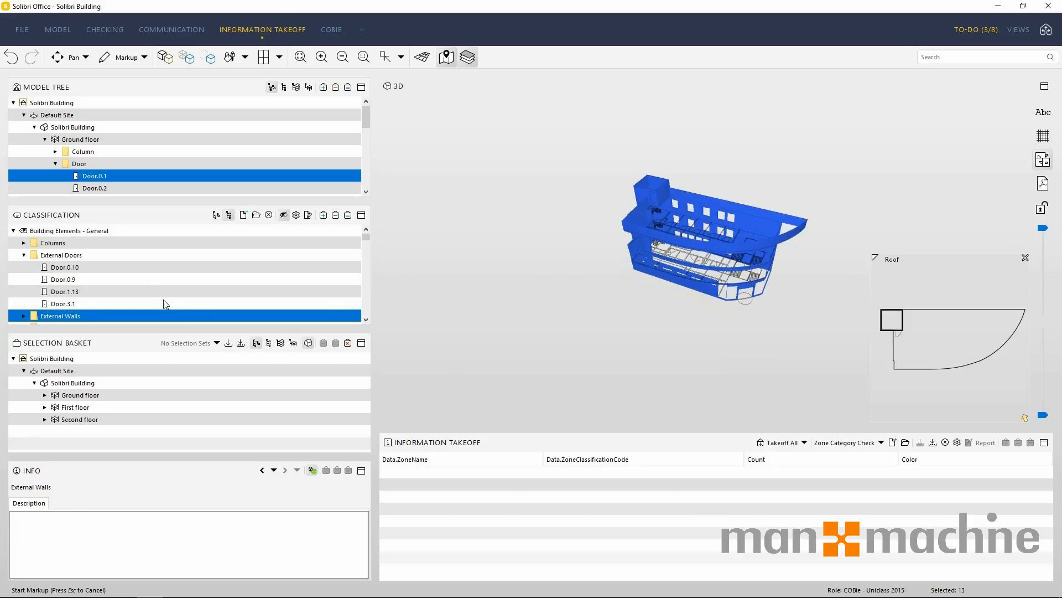
# View the Interior Doors of the Building Elements - General classification in the 3D model, and show the whole building again.
pyautogui.scroll(-2, 166, 303)
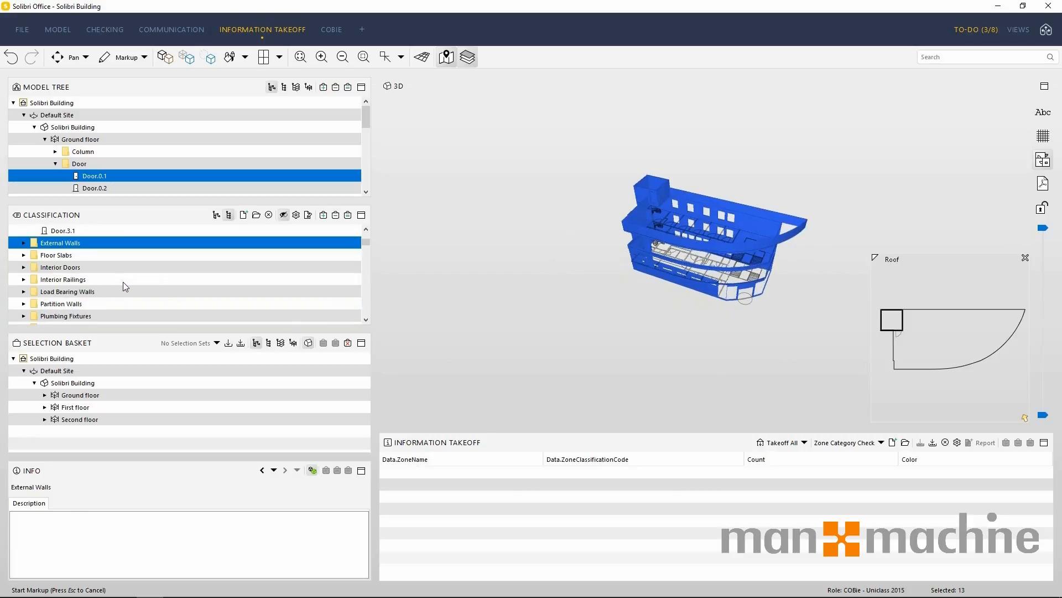
pyautogui.click(47, 268)
pyautogui.scroll(5, 706, 254)
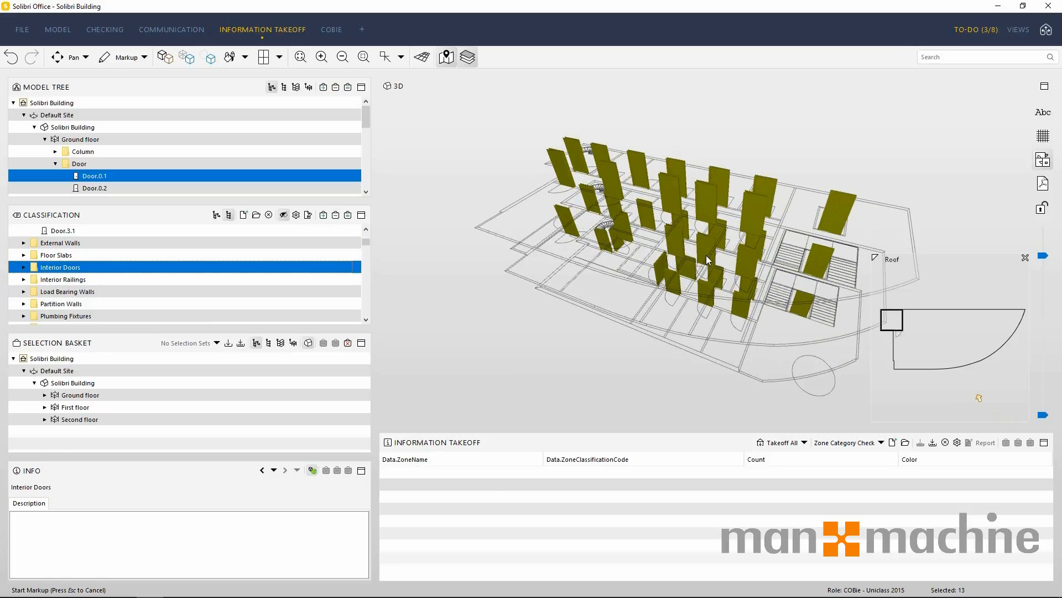
pyautogui.click(165, 57)
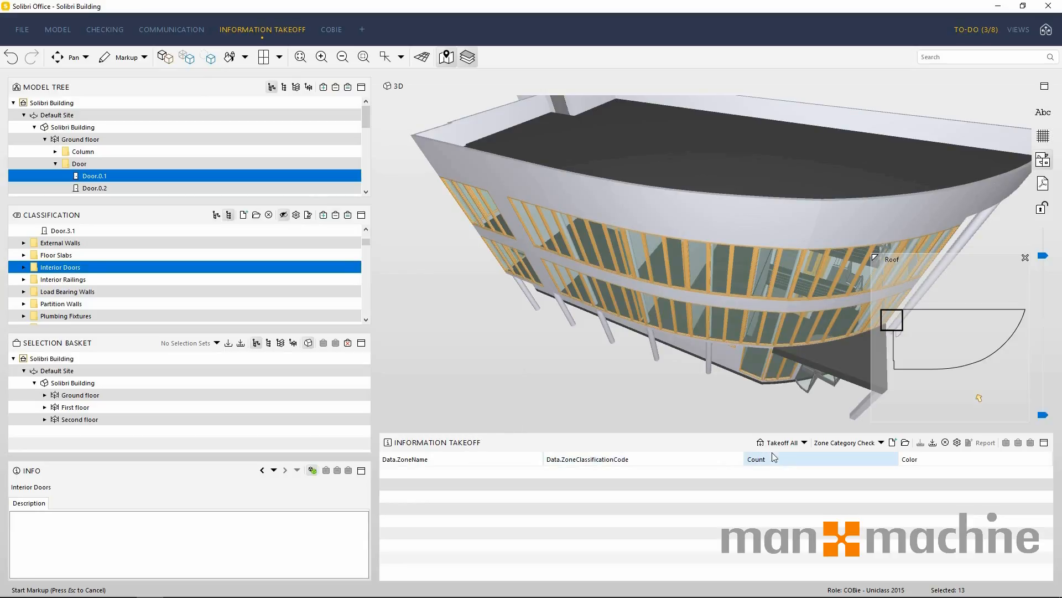
# Review the Building Element Quantities takeoff definition and take off all components with it despite the incomplete tasks.
pyautogui.click(882, 442)
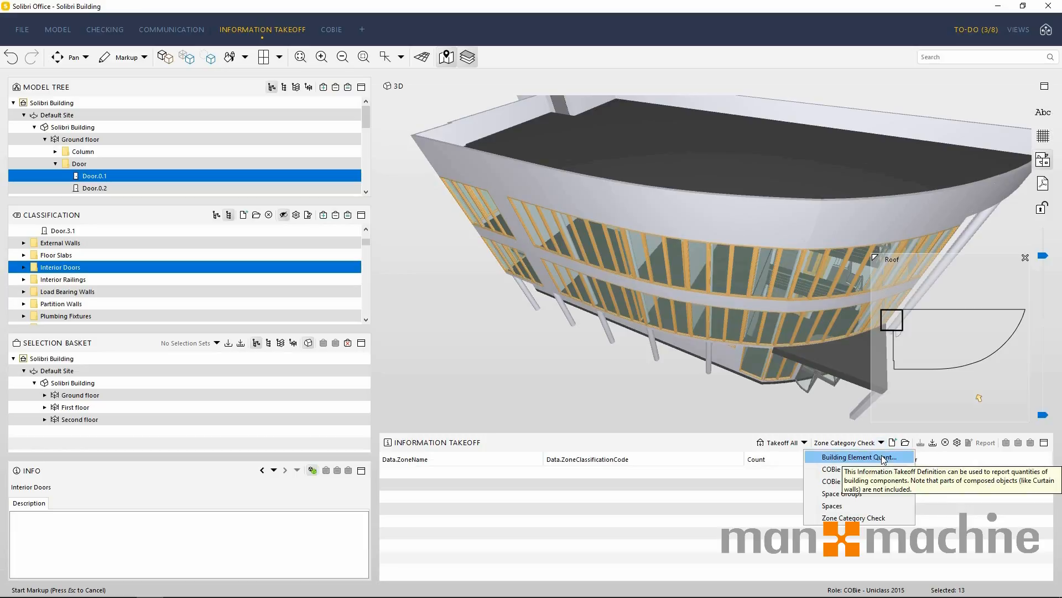
pyautogui.click(884, 458)
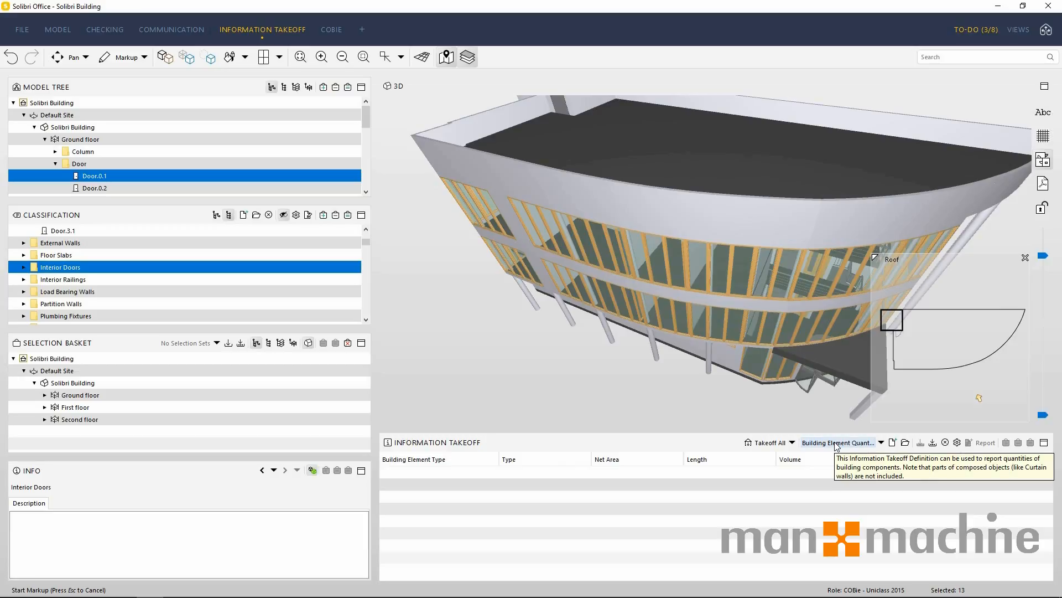
pyautogui.click(957, 442)
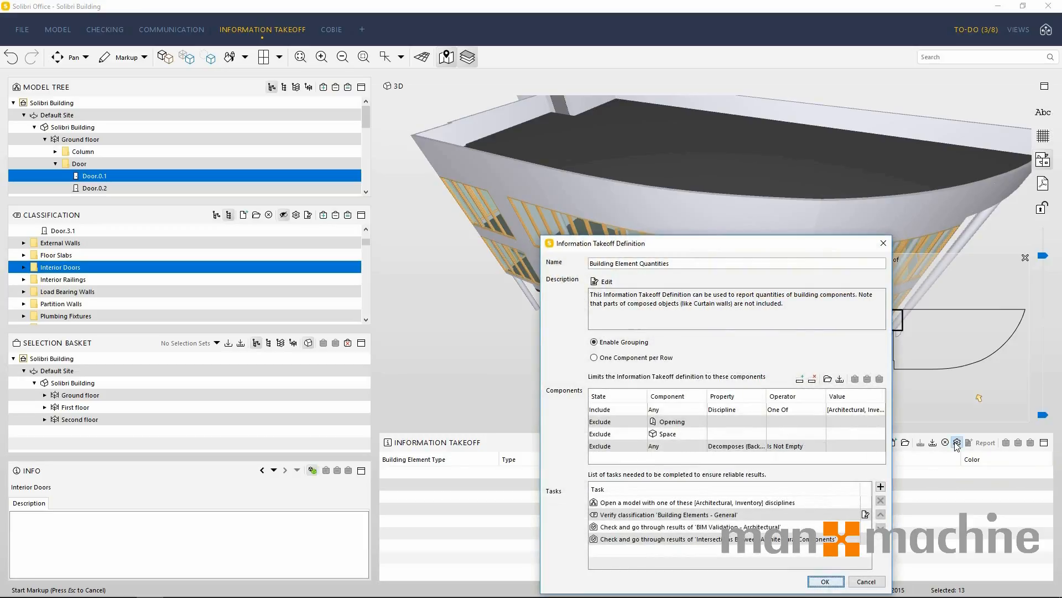
pyautogui.moveTo(669, 245); pyautogui.dragTo(621, 113)
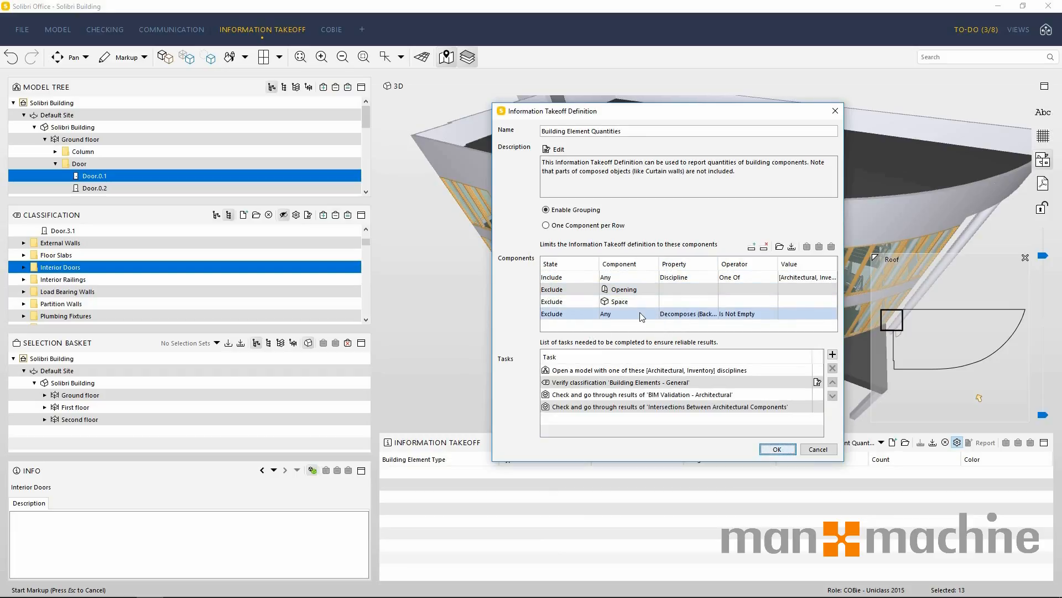
pyautogui.click(772, 451)
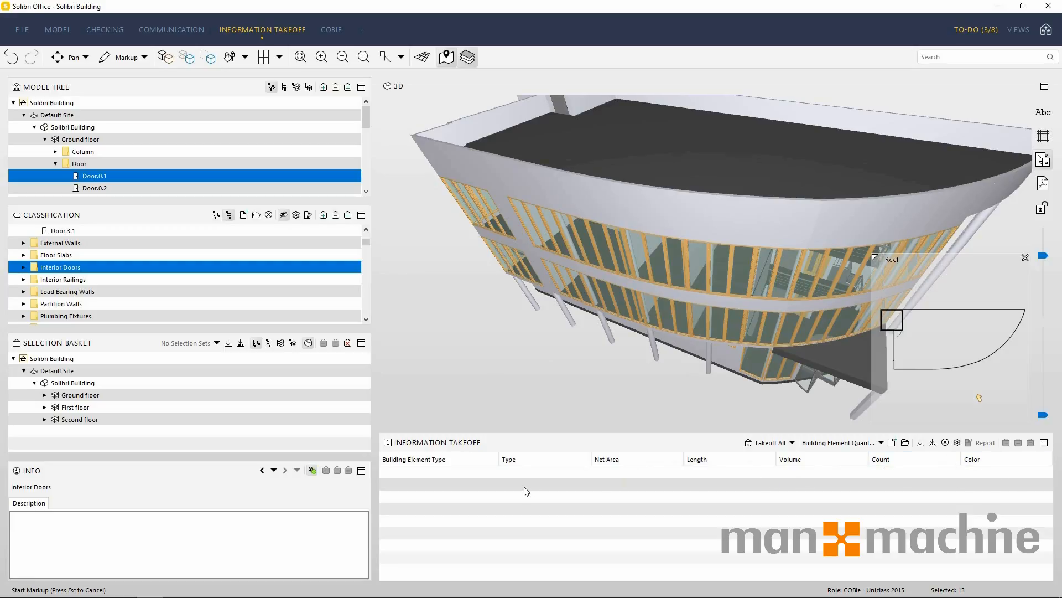
pyautogui.click(768, 443)
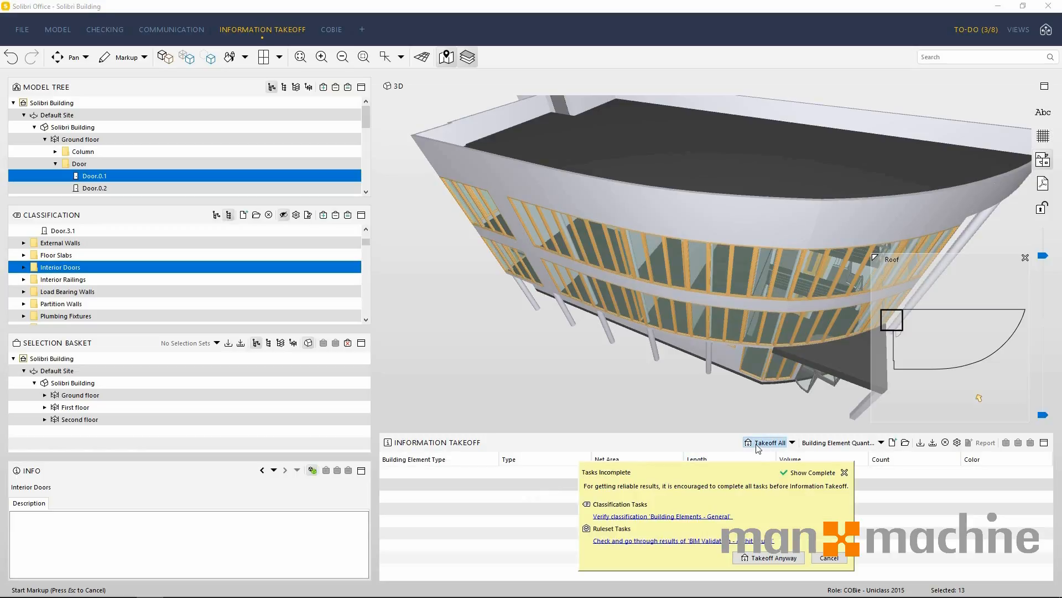
pyautogui.click(769, 558)
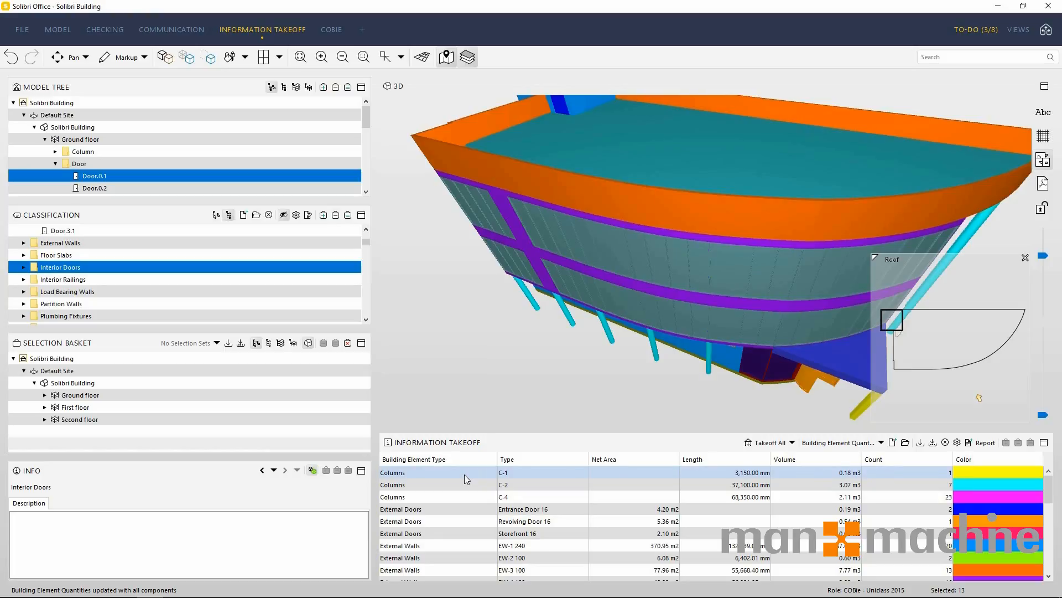
# Switch to the Spaces takeoff definition and take off all components despite the incomplete task.
pyautogui.click(881, 443)
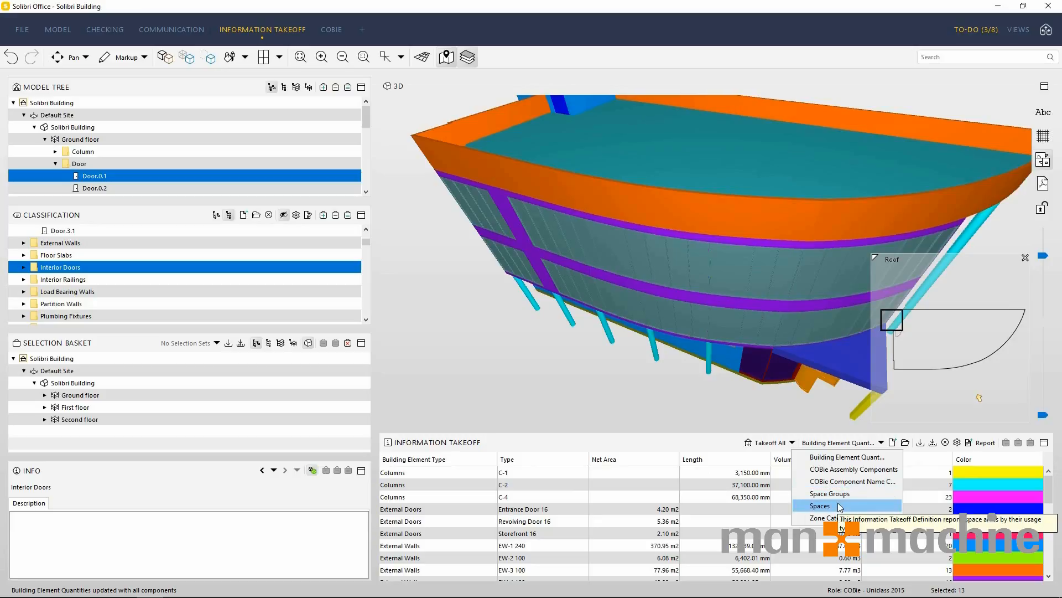
pyautogui.click(820, 505)
pyautogui.click(818, 442)
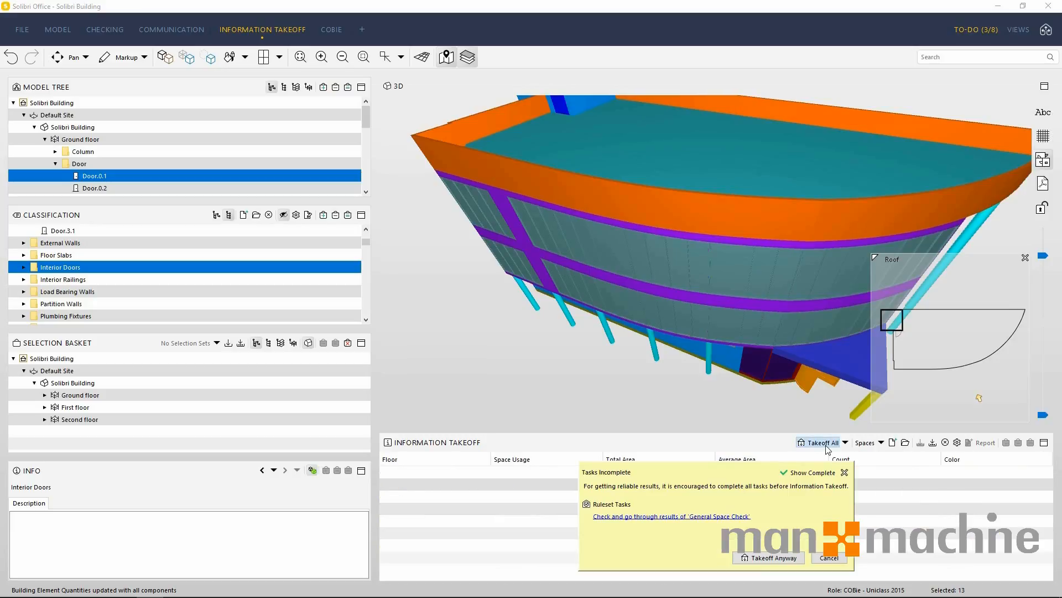
pyautogui.click(758, 556)
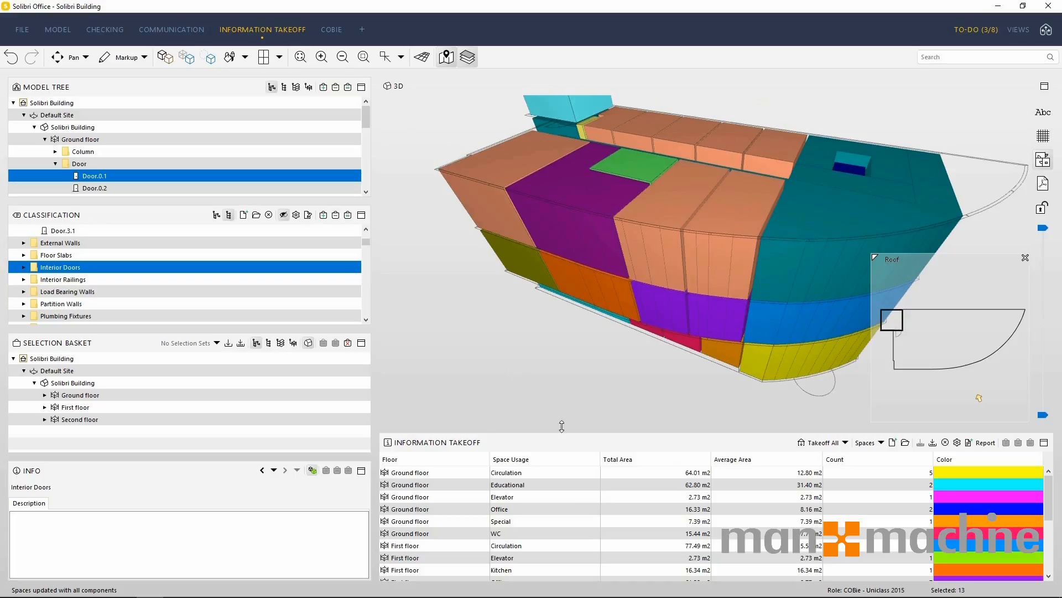
# Examine the column options and the plain and template-based Excel report options of the Spaces takeoff without saving a report.
pyautogui.rightClick(565, 457)
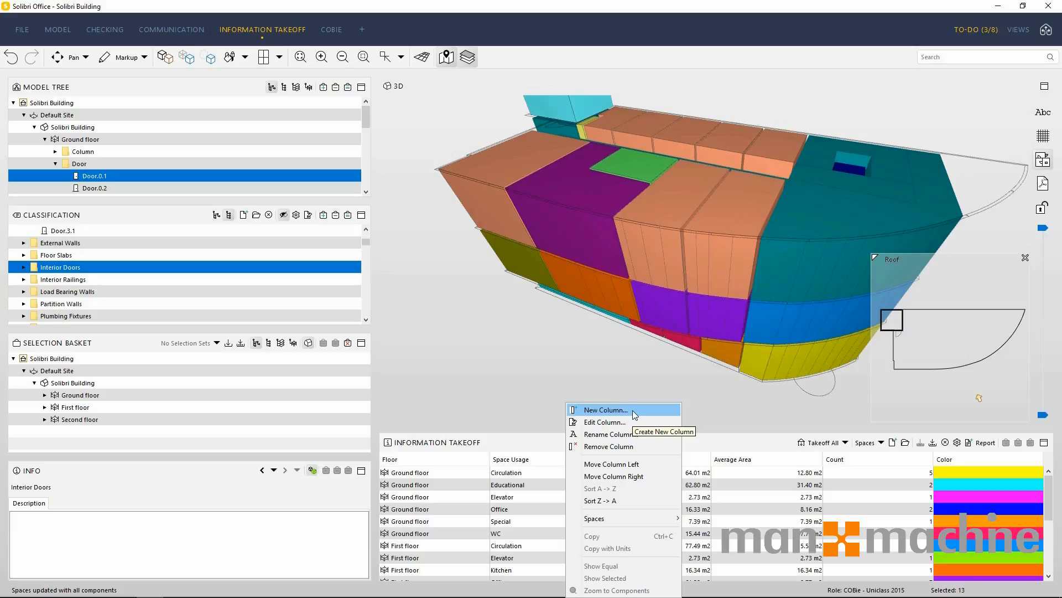
pyautogui.click(513, 380)
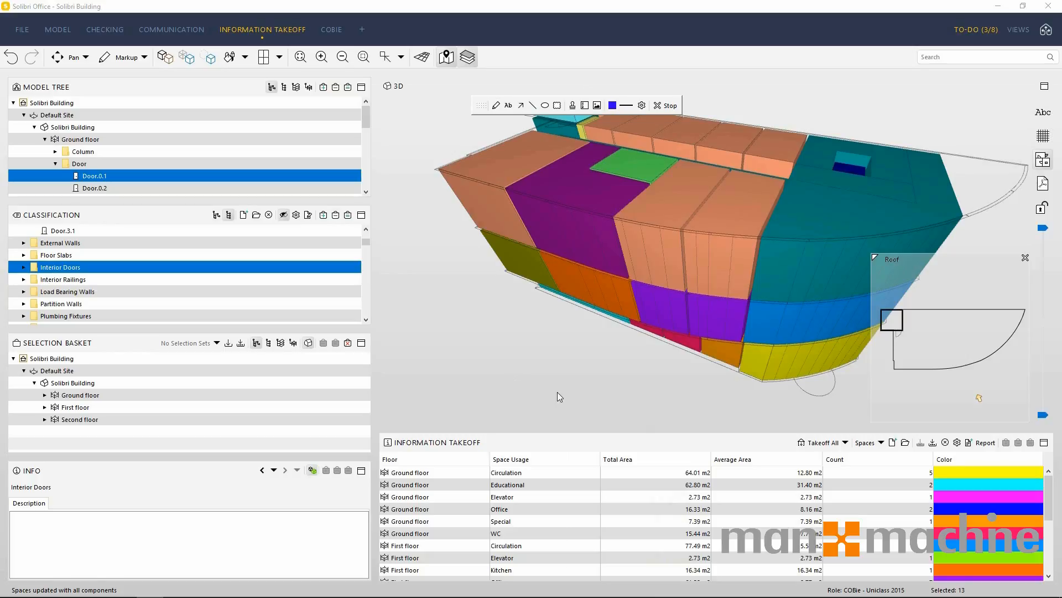
pyautogui.click(984, 442)
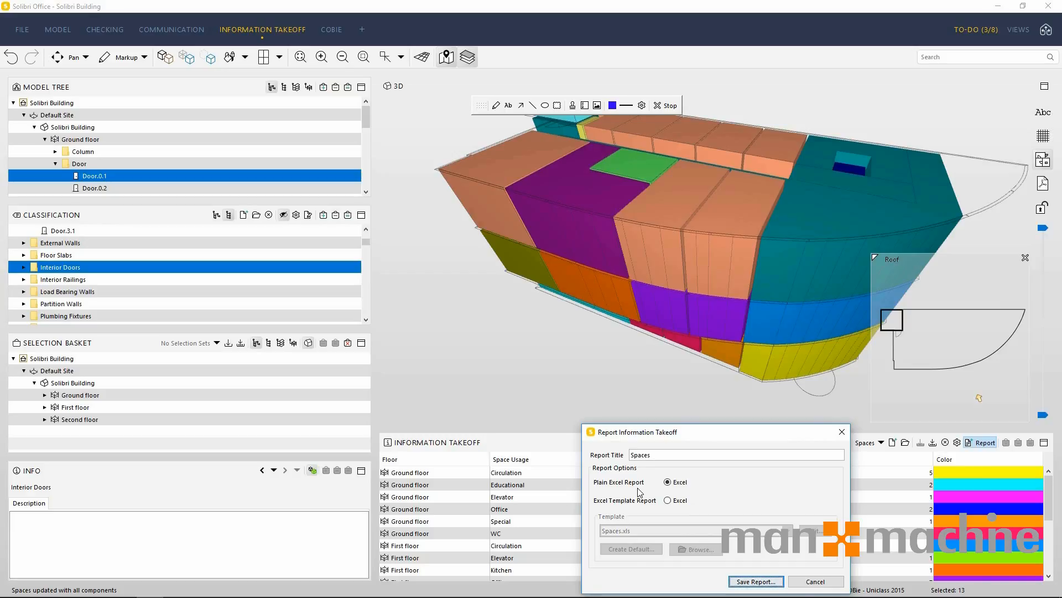
pyautogui.click(668, 500)
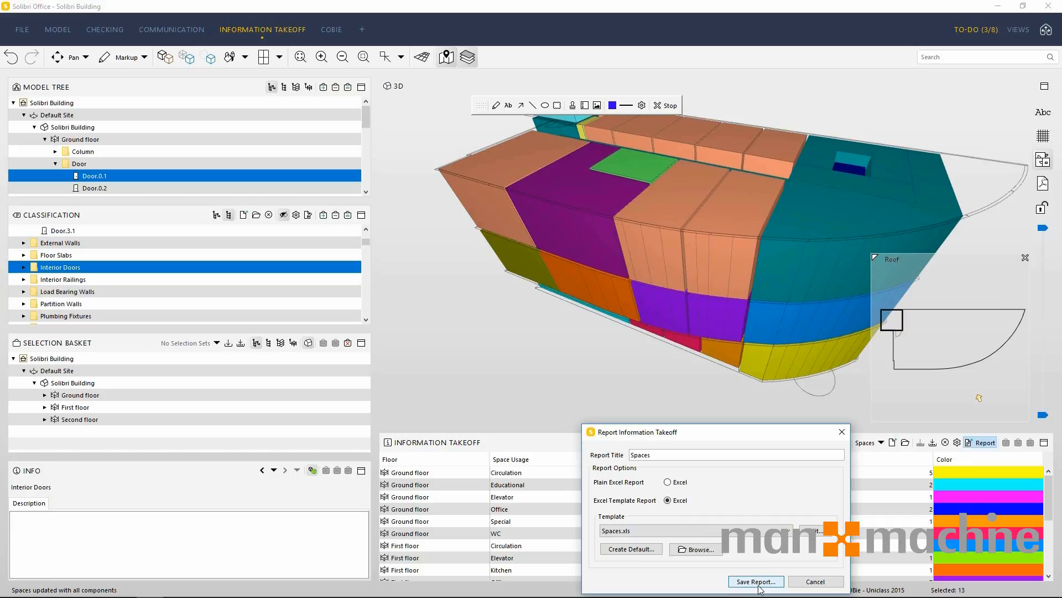
pyautogui.click(814, 581)
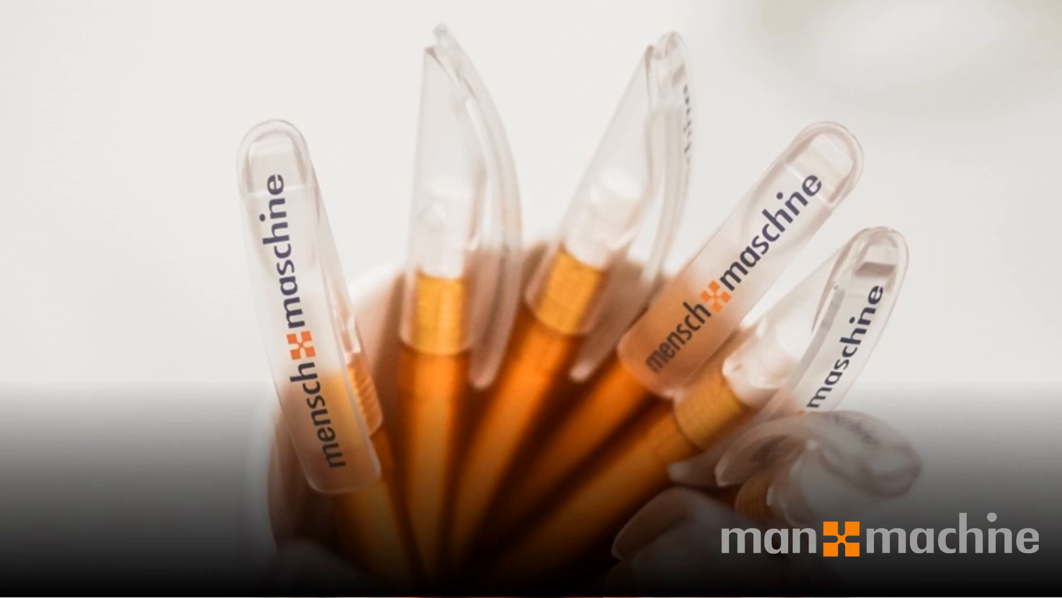